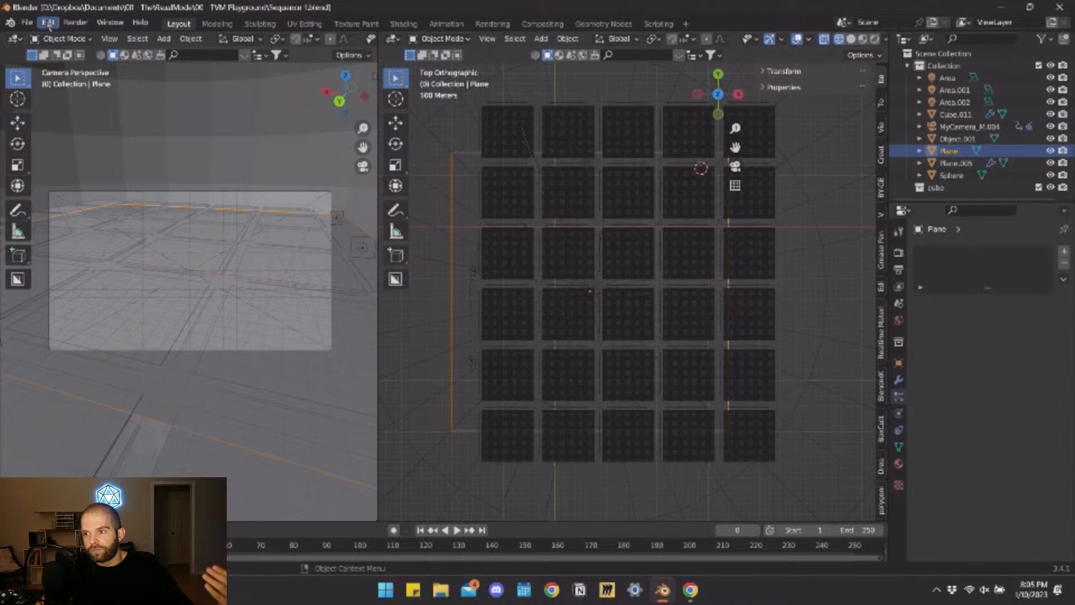
Open the Blender Preferences to manage and install add-ons
click(49, 24)
click(99, 200)
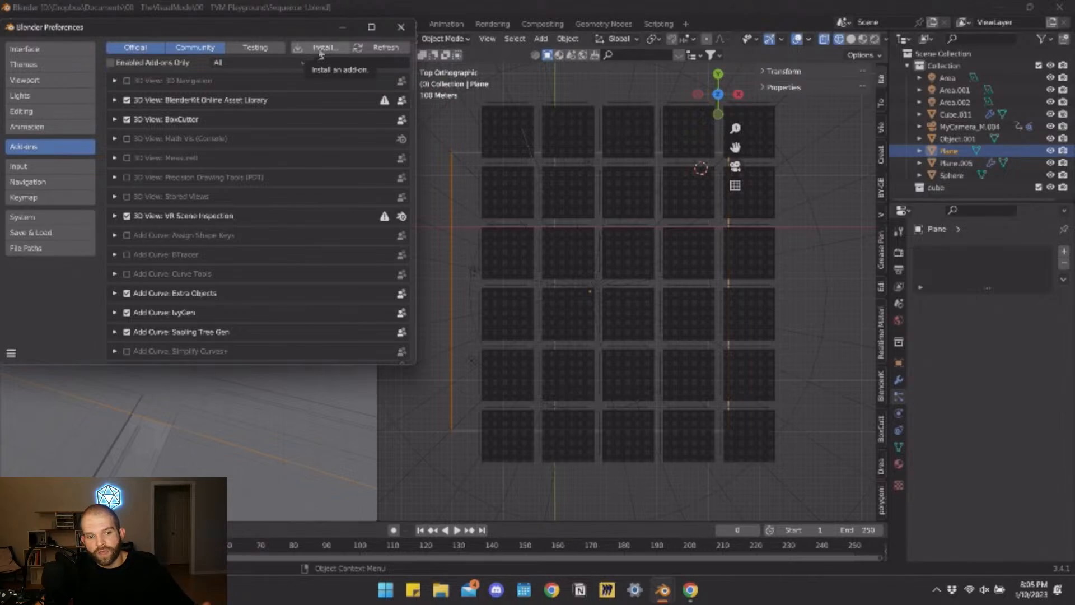
Switch to Chrome, examine the Dream Textures pricing and description on its Blender Market page, and accept the cookie notice
click(691, 590)
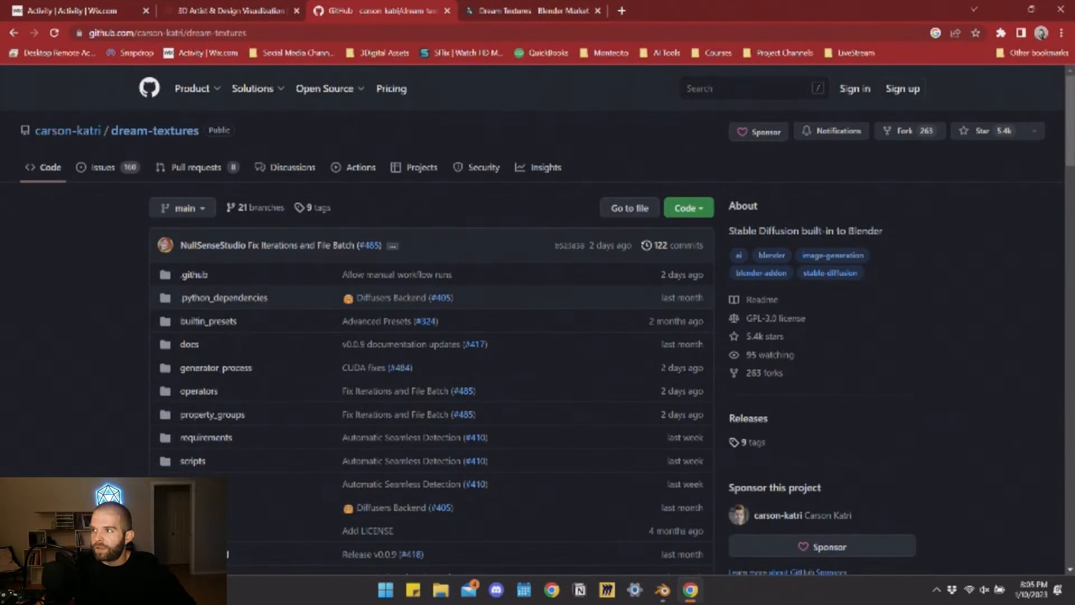
click(531, 12)
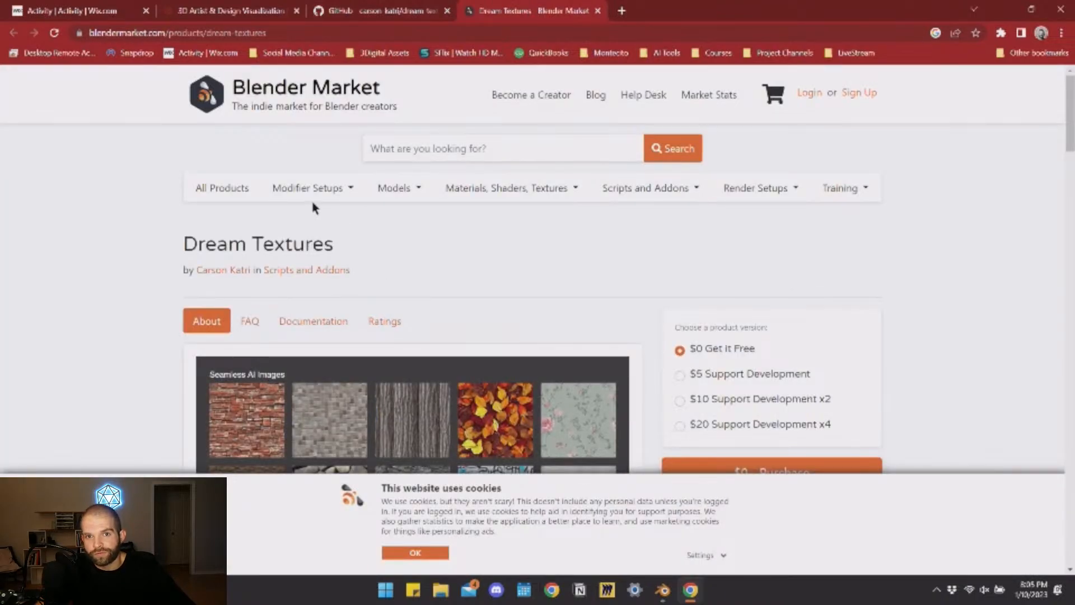
scroll(336, 215, down, 2)
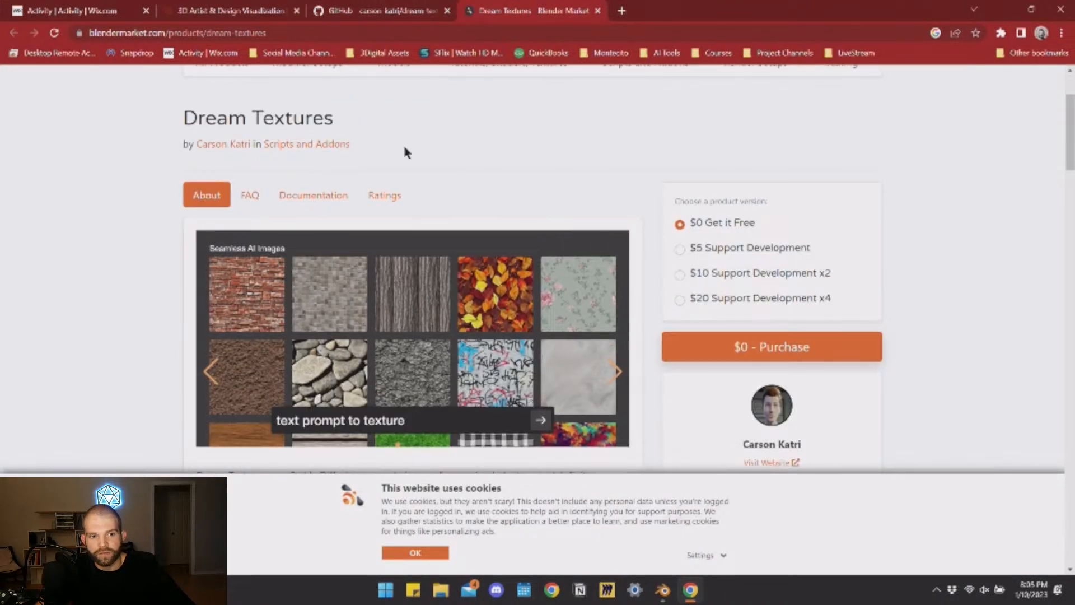
scroll(571, 137, down, 1)
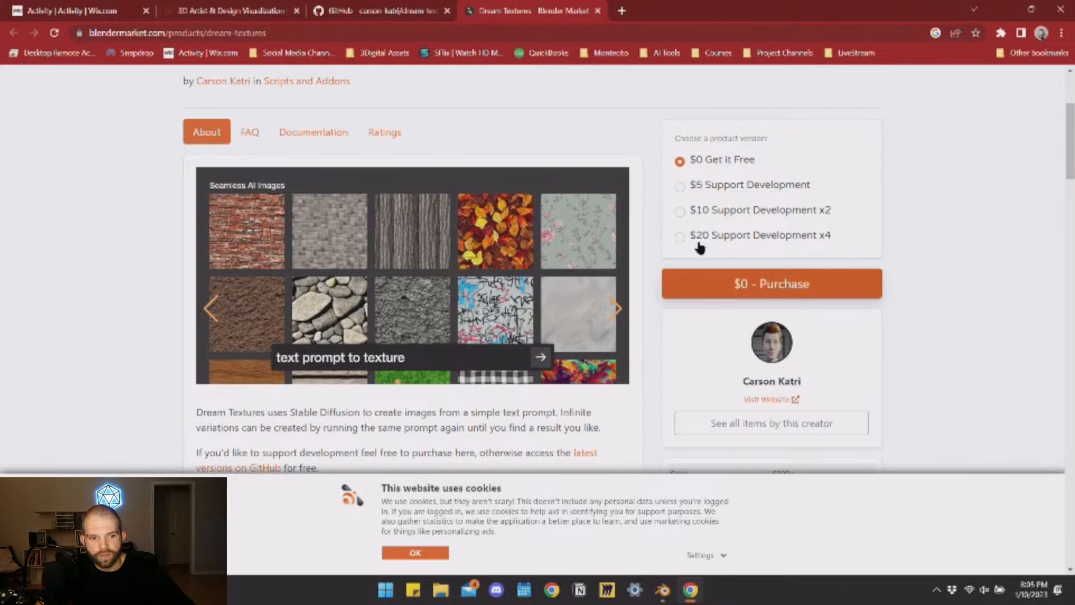
scroll(562, 218, down, 2)
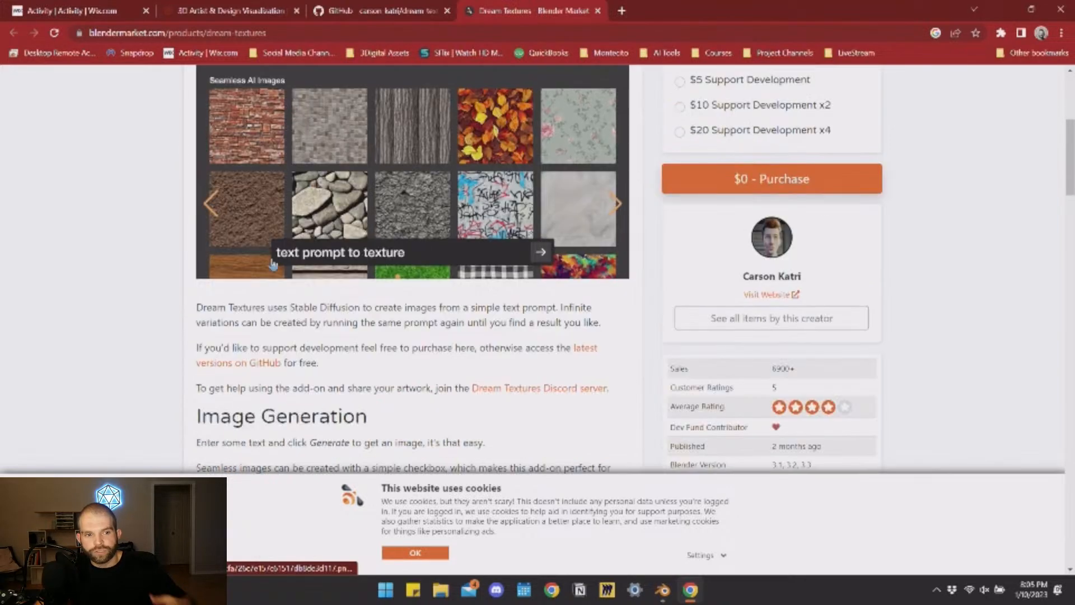
scroll(366, 280, down, 2)
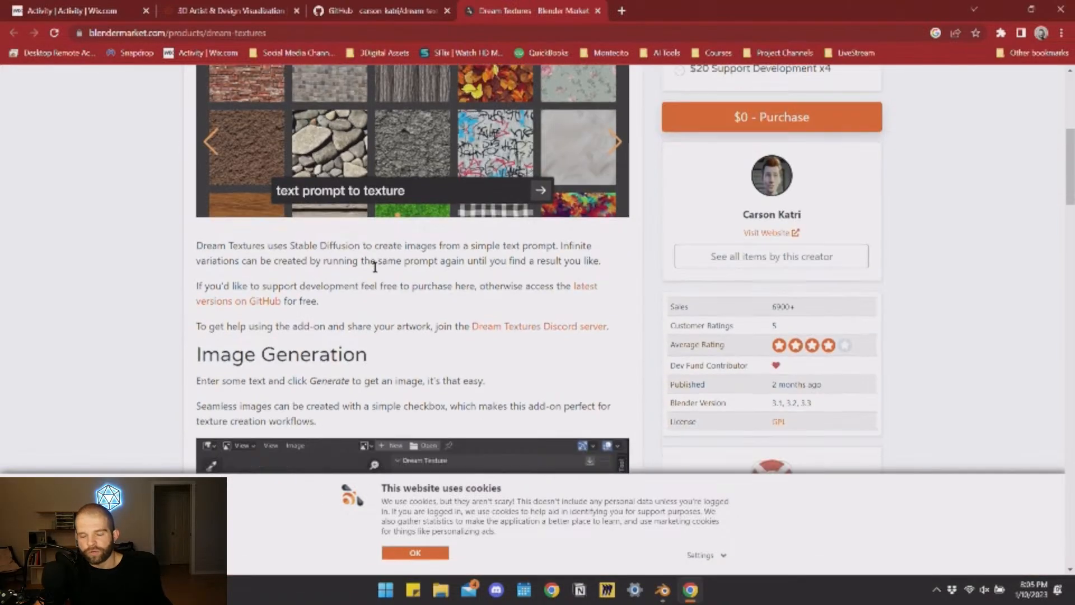
scroll(358, 241, up, 1)
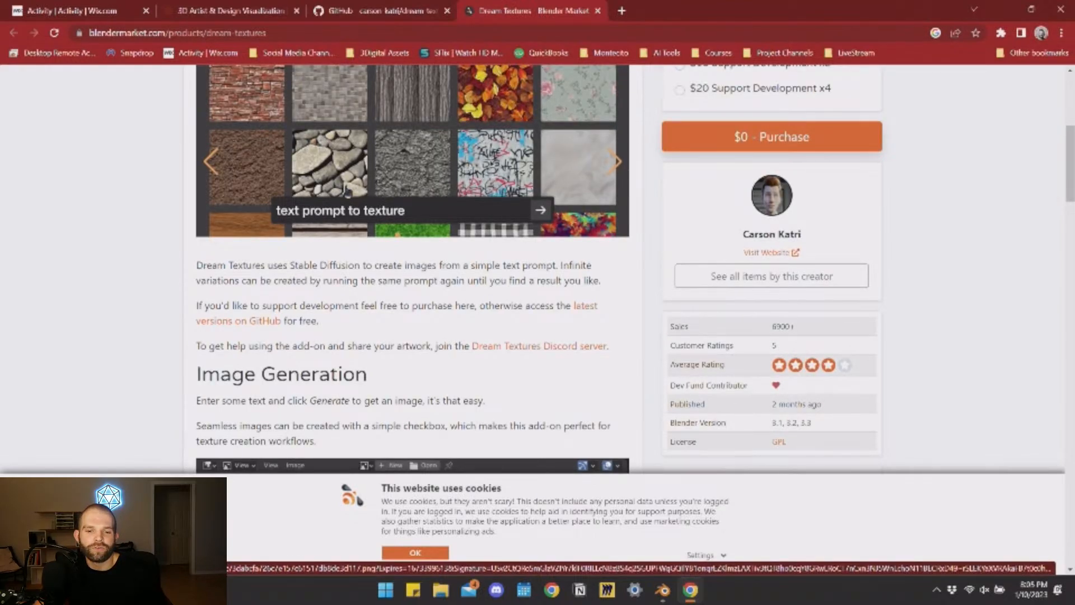
scroll(347, 193, down, 3)
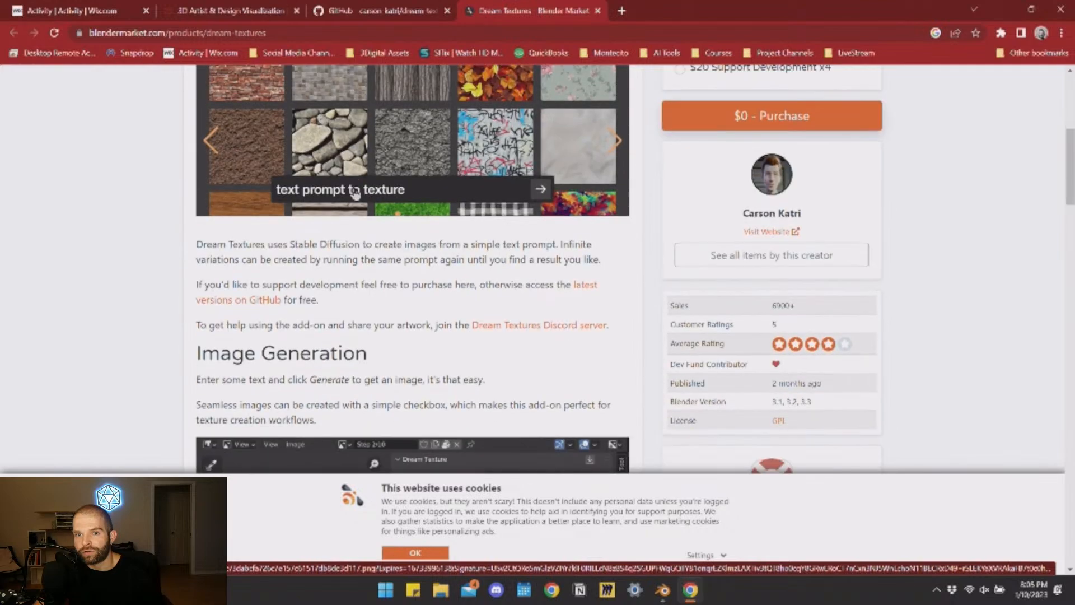
click(415, 553)
scroll(410, 555, down, 1)
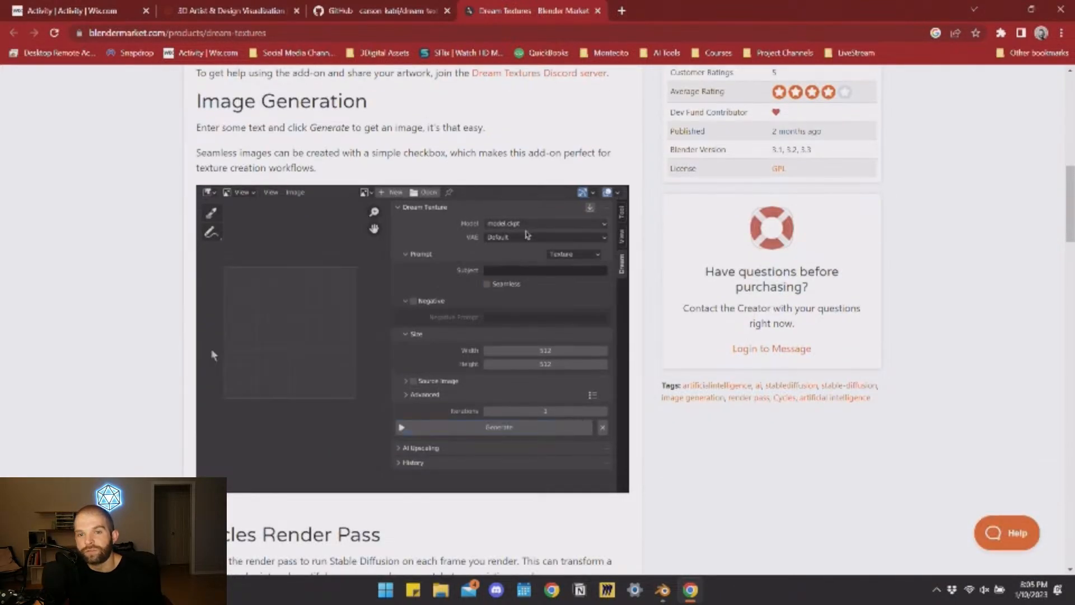
Read the Dream Textures page's sections on Cycles render pass, AI upscaling, image editing, advanced configuration and minimum requirements
scroll(214, 355, down, 5)
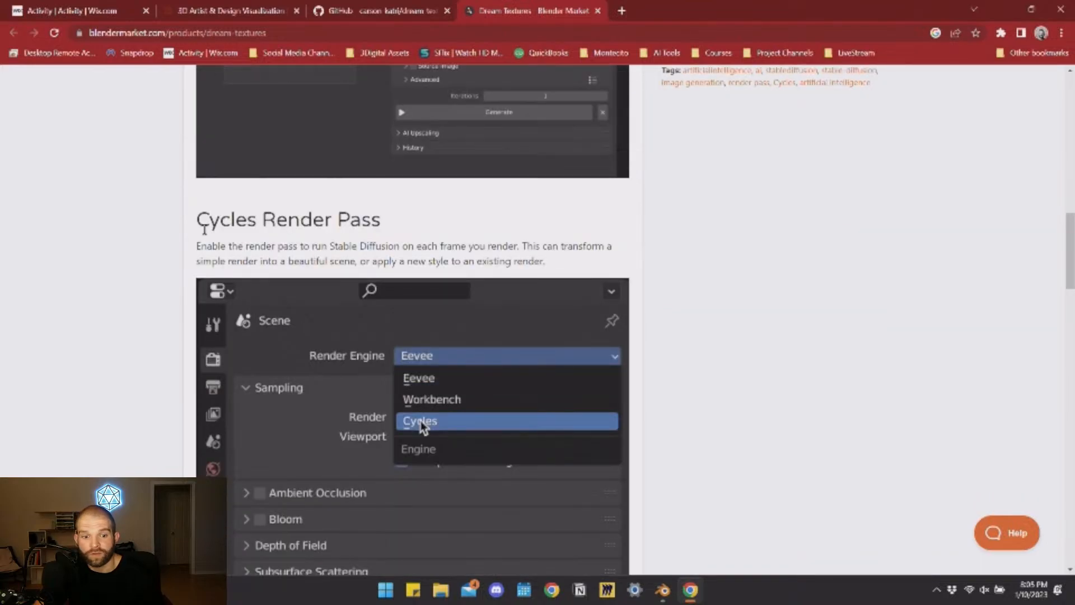
scroll(205, 230, down, 4)
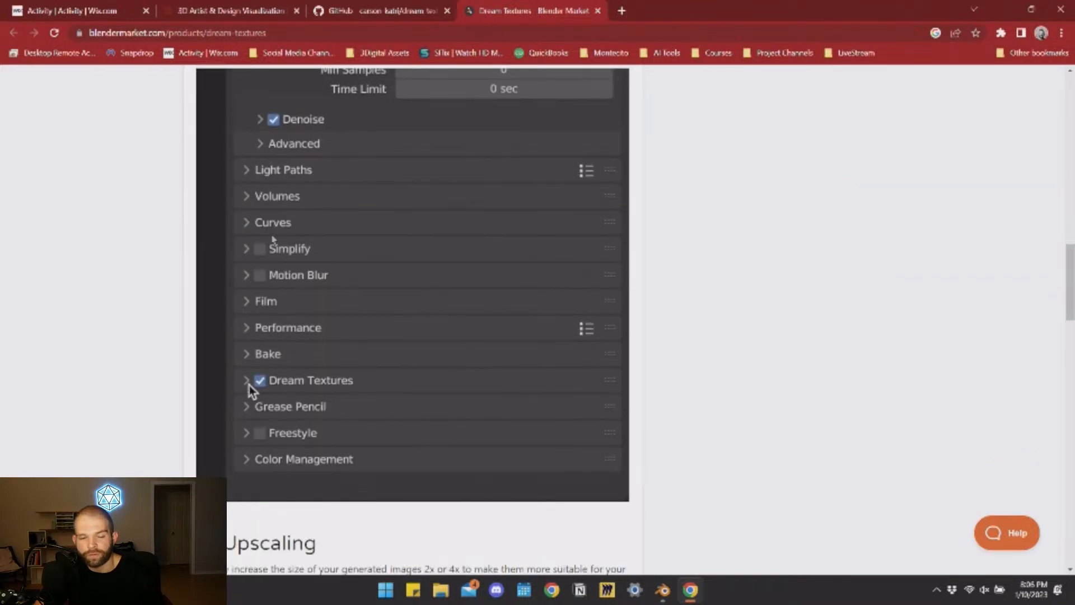
scroll(272, 240, up, 1)
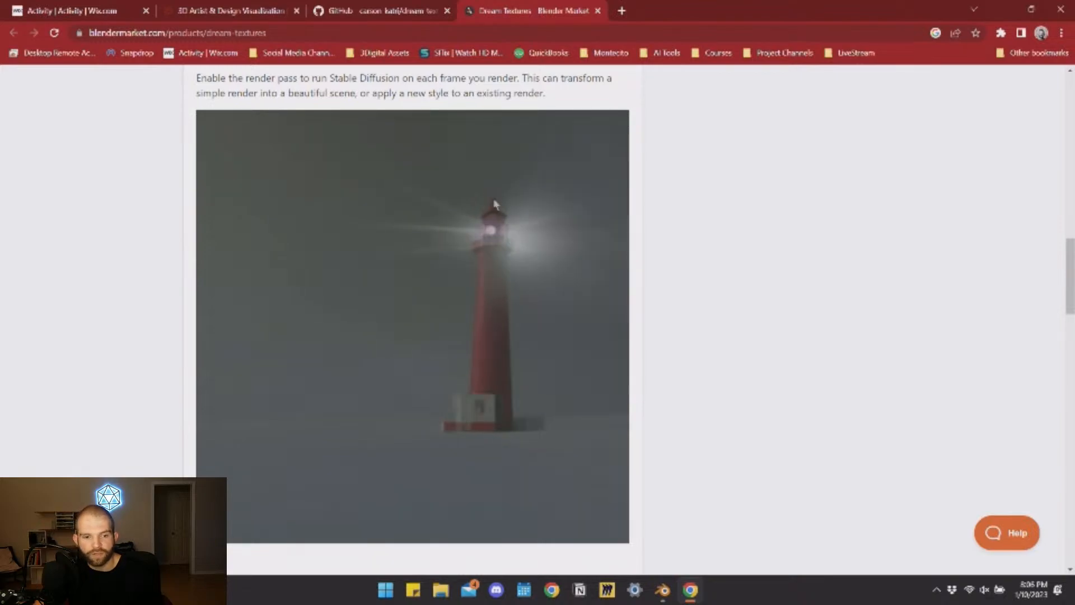
scroll(745, 274, down, 6)
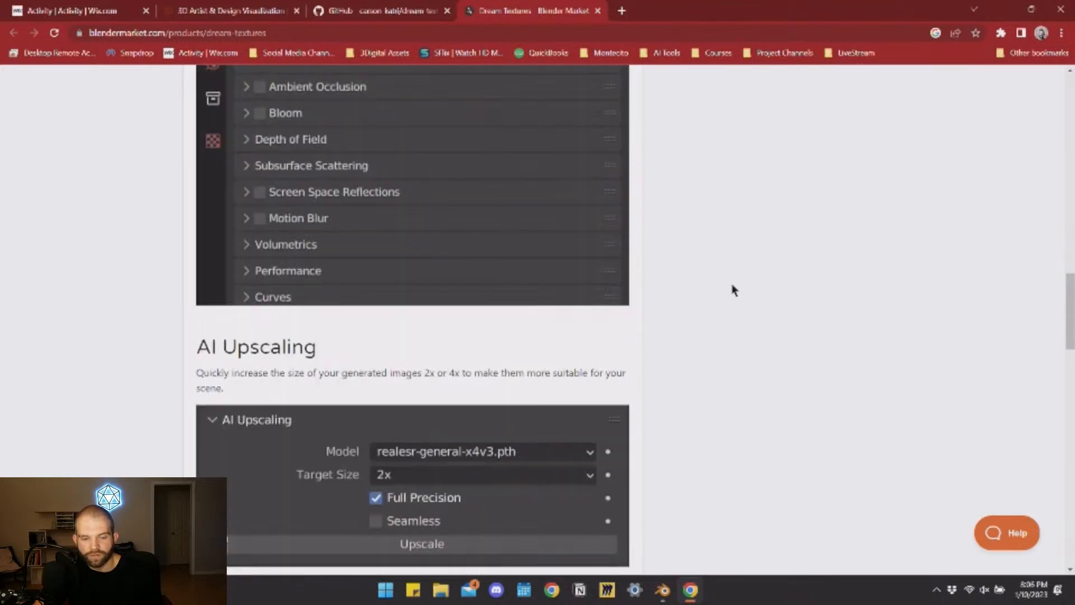
scroll(403, 254, down, 1)
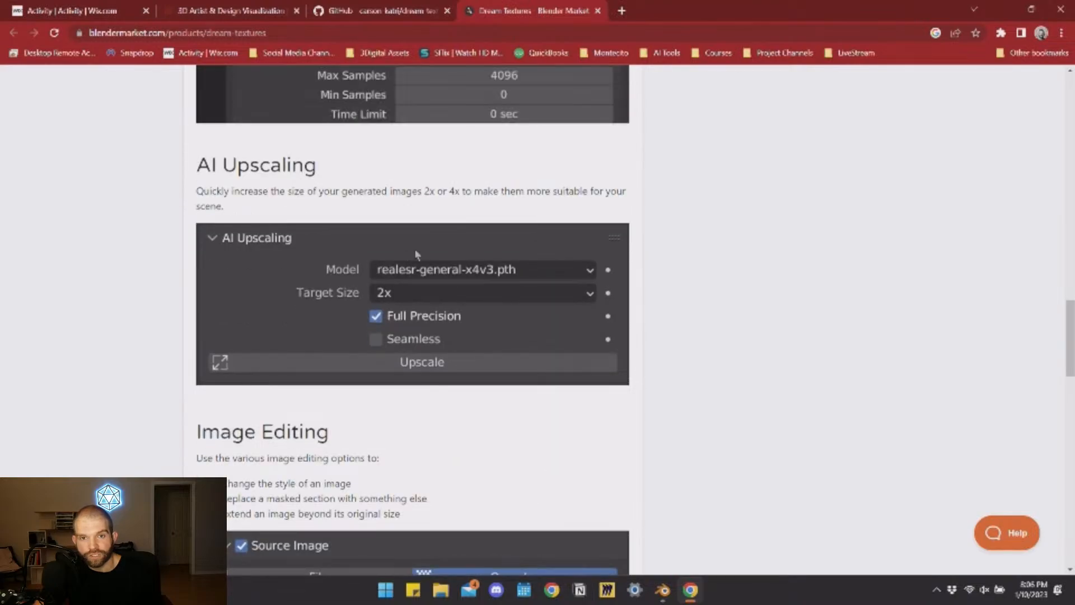
scroll(485, 259, down, 5)
scroll(454, 279, down, 8)
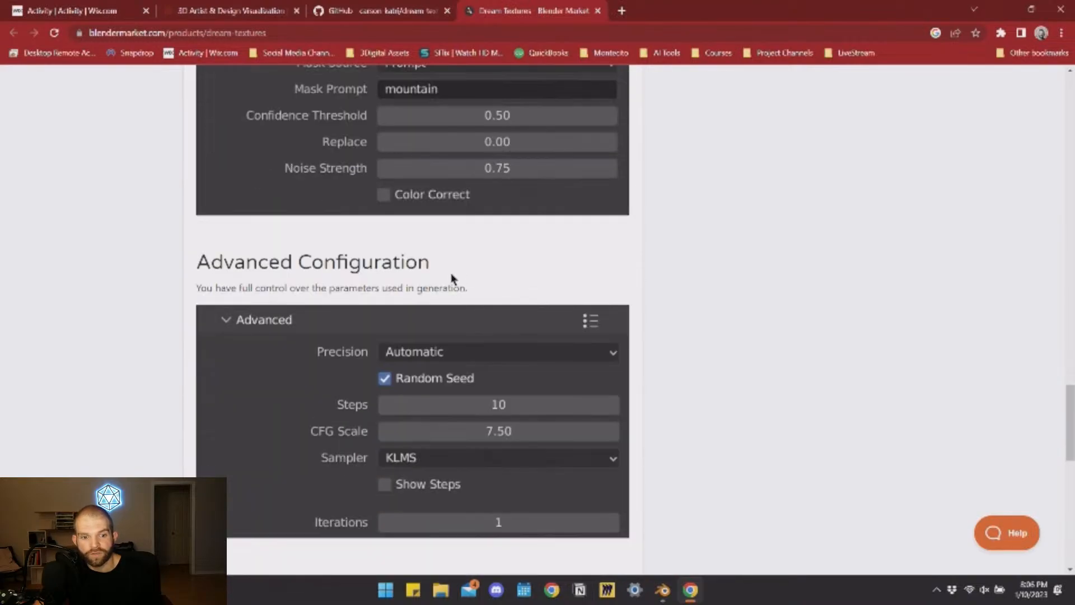
scroll(455, 281, down, 8)
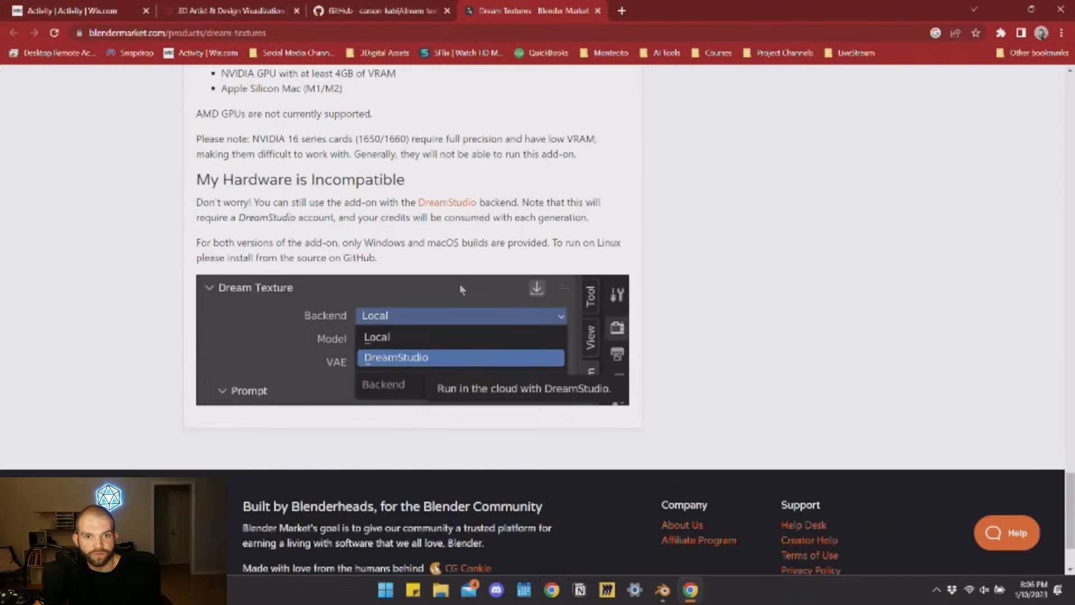
scroll(459, 283, up, 3)
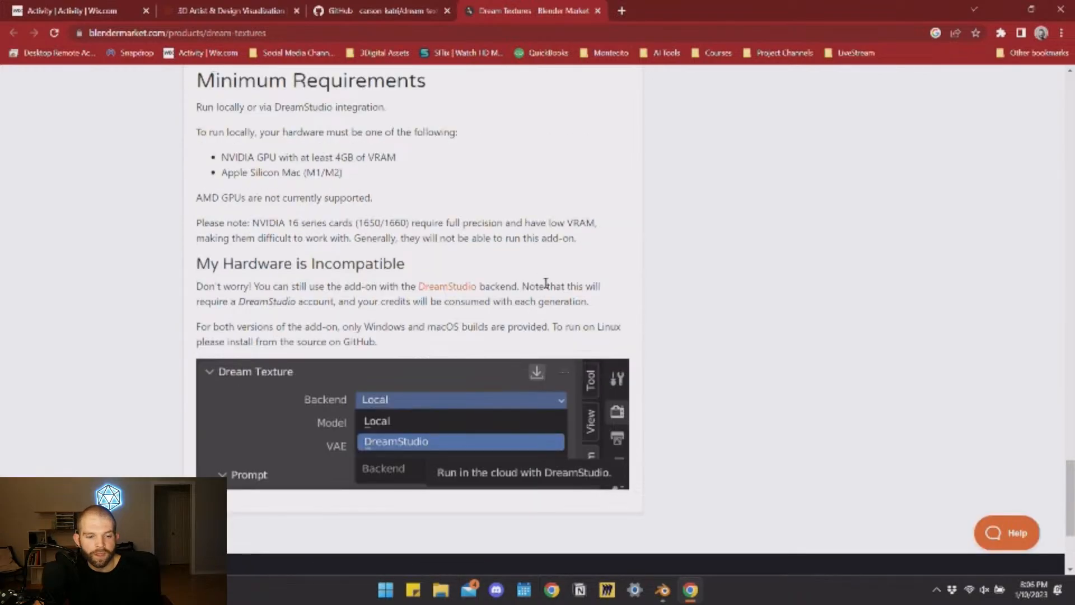
Open the discussions of the dream-textures repository on GitHub
click(394, 11)
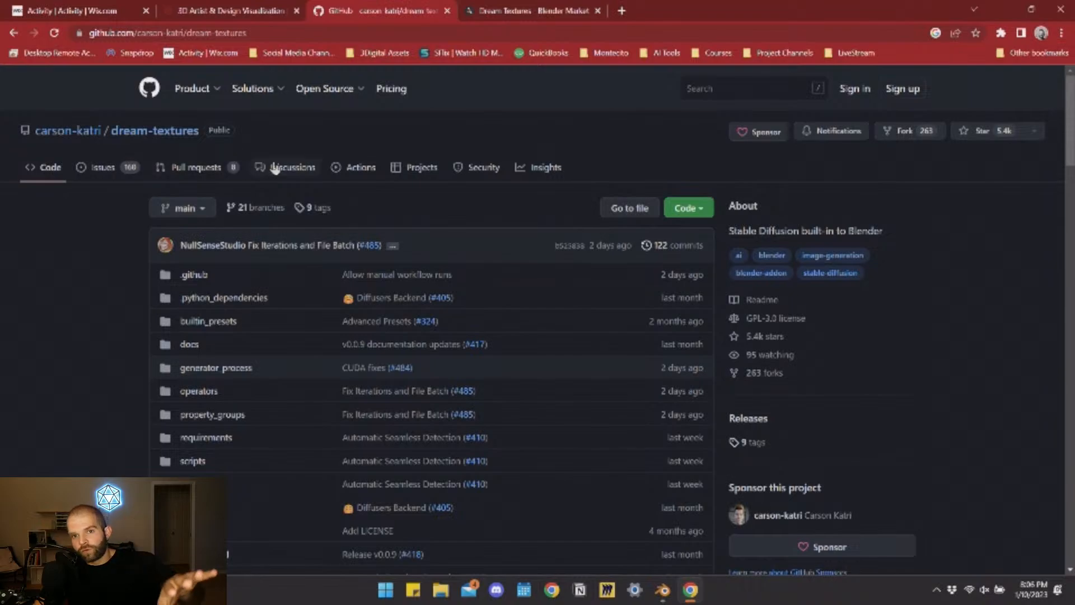
click(278, 168)
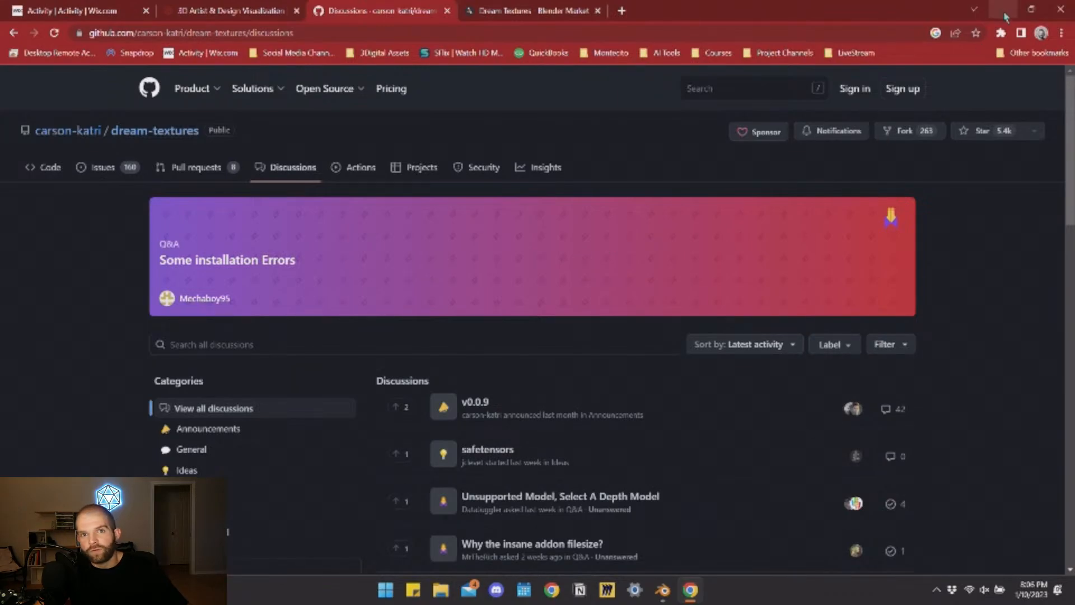
Return to Blender, filter the add-ons by "paint" and expand the details of the Dream Textures add-on
click(1005, 16)
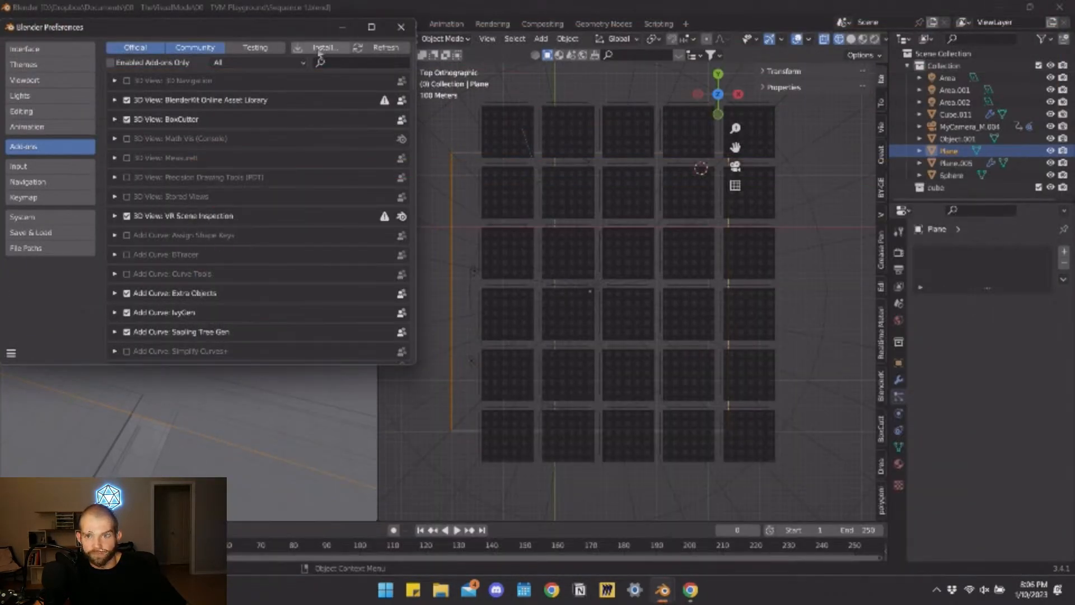
text(paint)
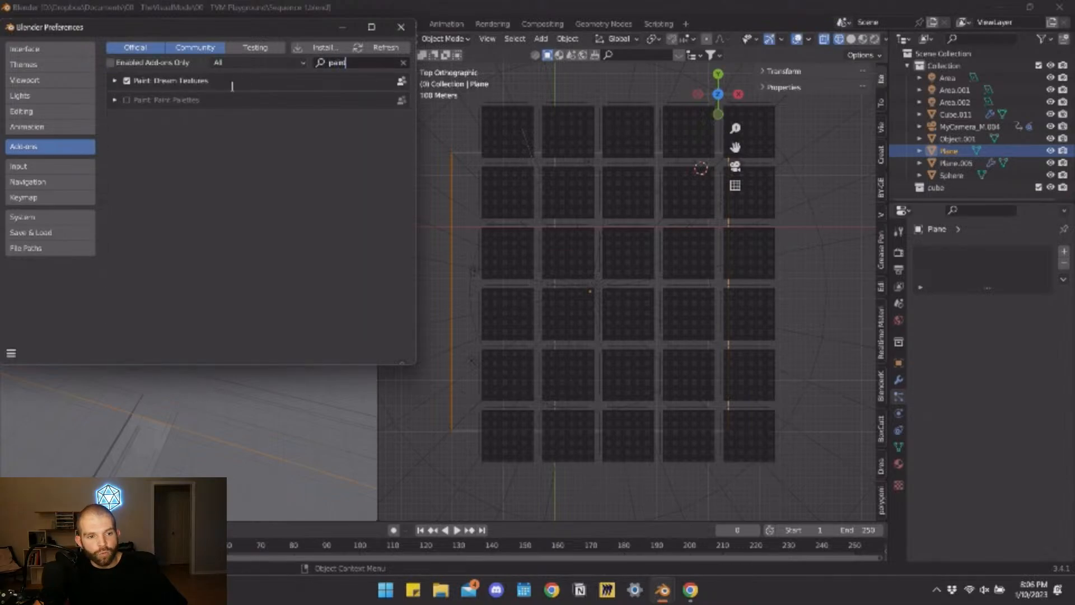
click(115, 81)
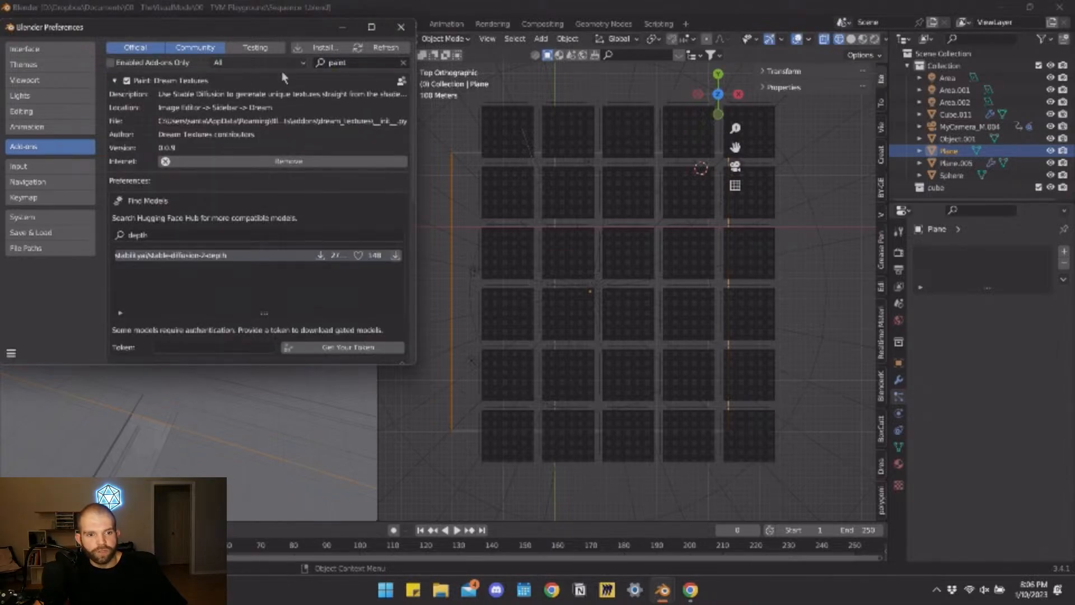
Examine the Dream Textures preferences, covering the Hugging Face model search, the installed models and the DreamStudio options
scroll(205, 196, down, 2)
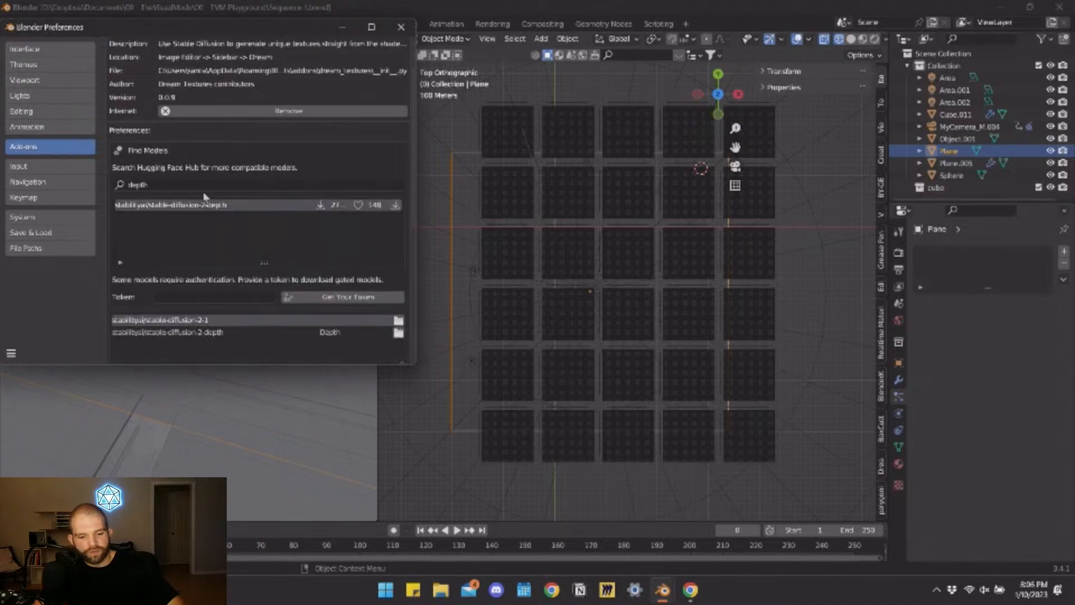
scroll(205, 196, down, 3)
click(163, 115)
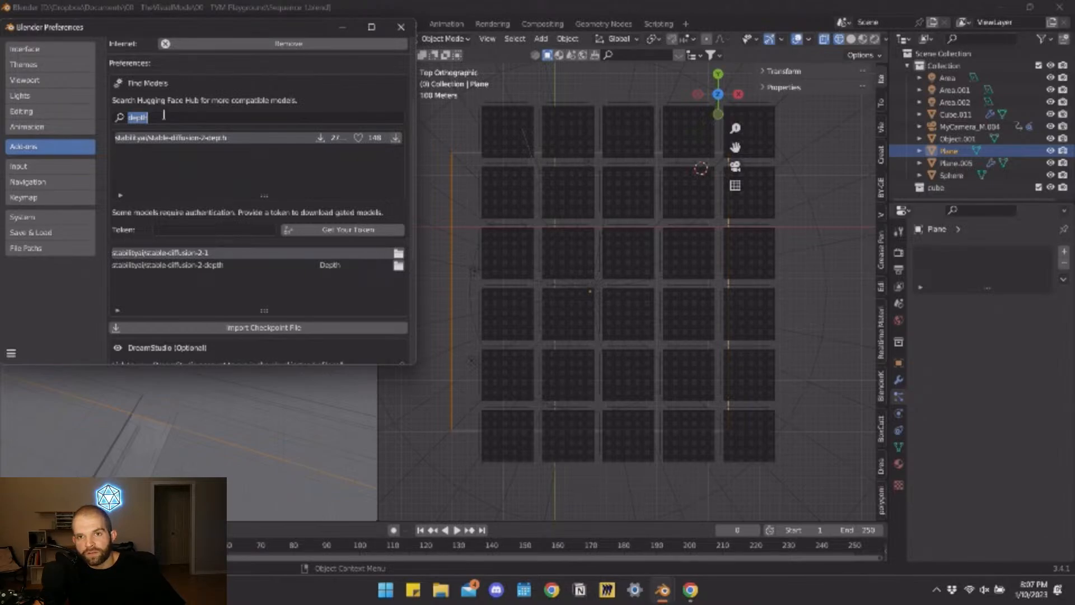
click(241, 273)
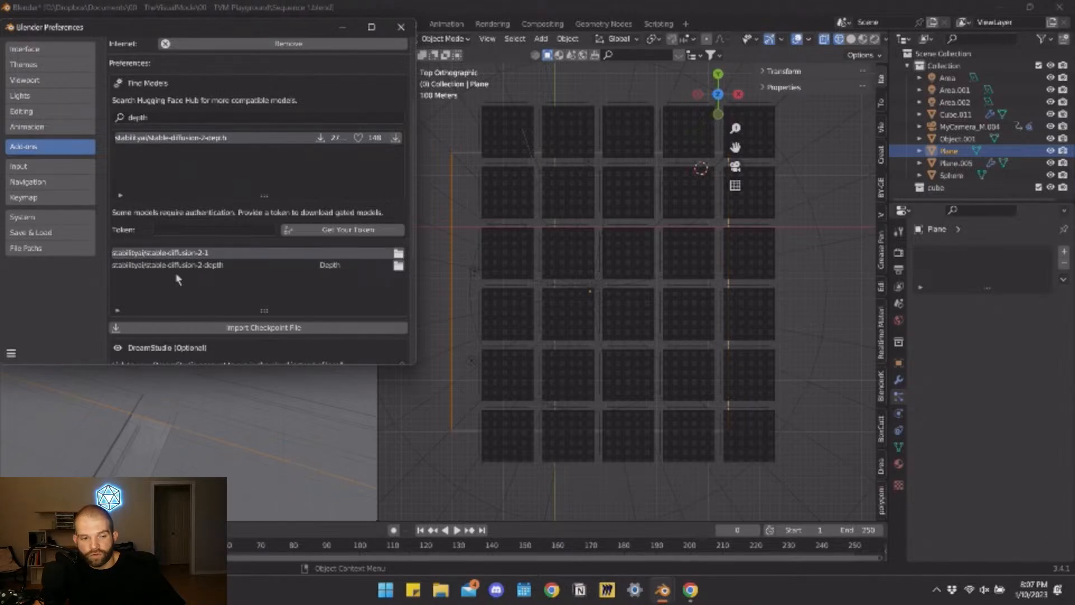
scroll(188, 263, down, 5)
scroll(193, 246, up, 3)
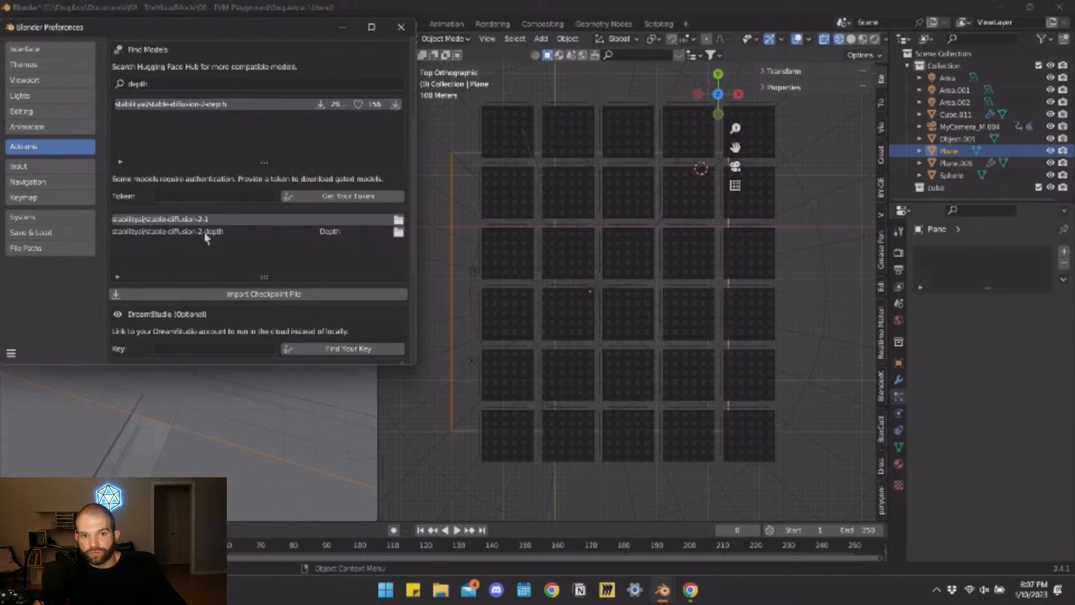
scroll(197, 234, down, 3)
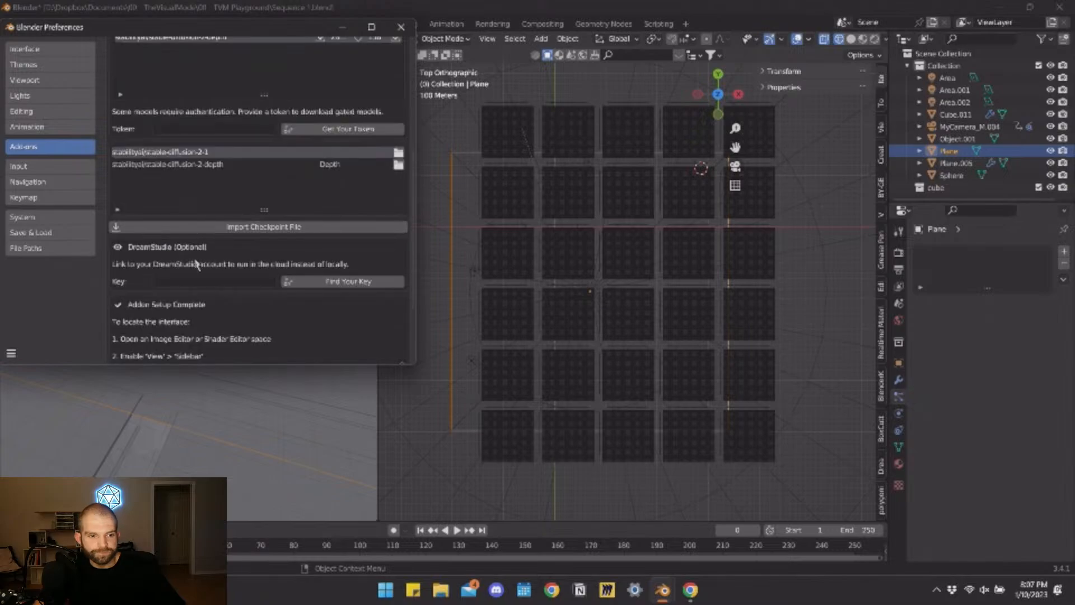
scroll(196, 263, up, 7)
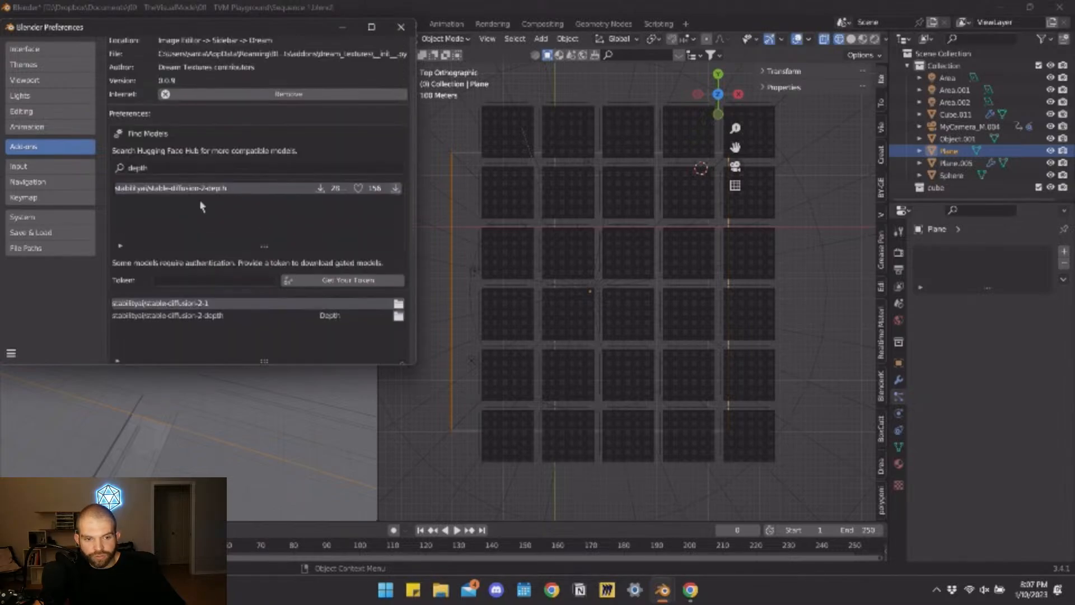
Search the Hugging Face models for "spider" and start downloading the spider-verse-diffusion model
click(170, 167)
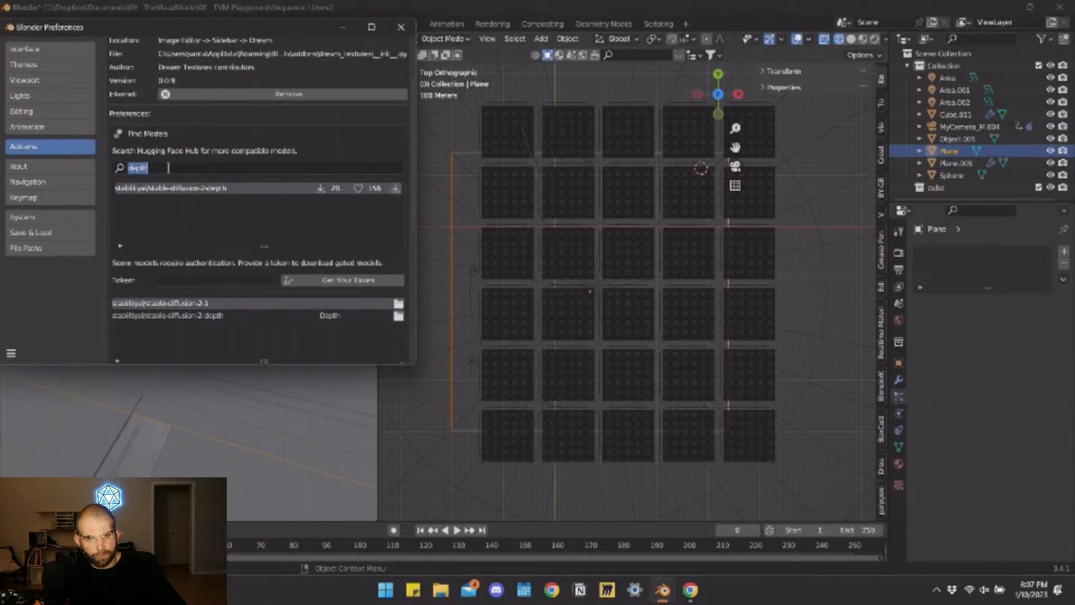
text(spider)
key(Return)
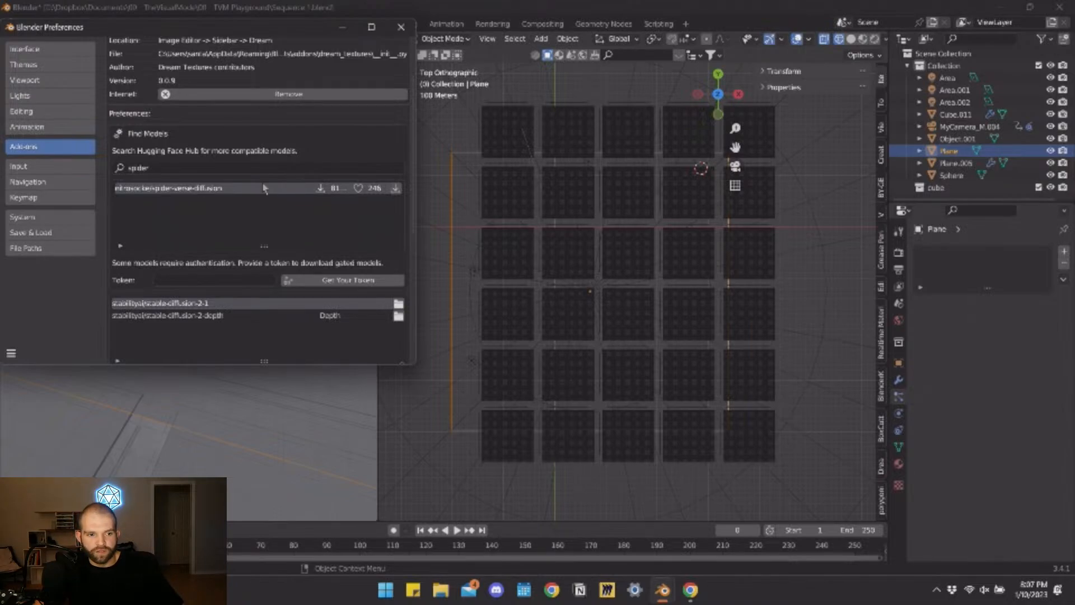
click(395, 188)
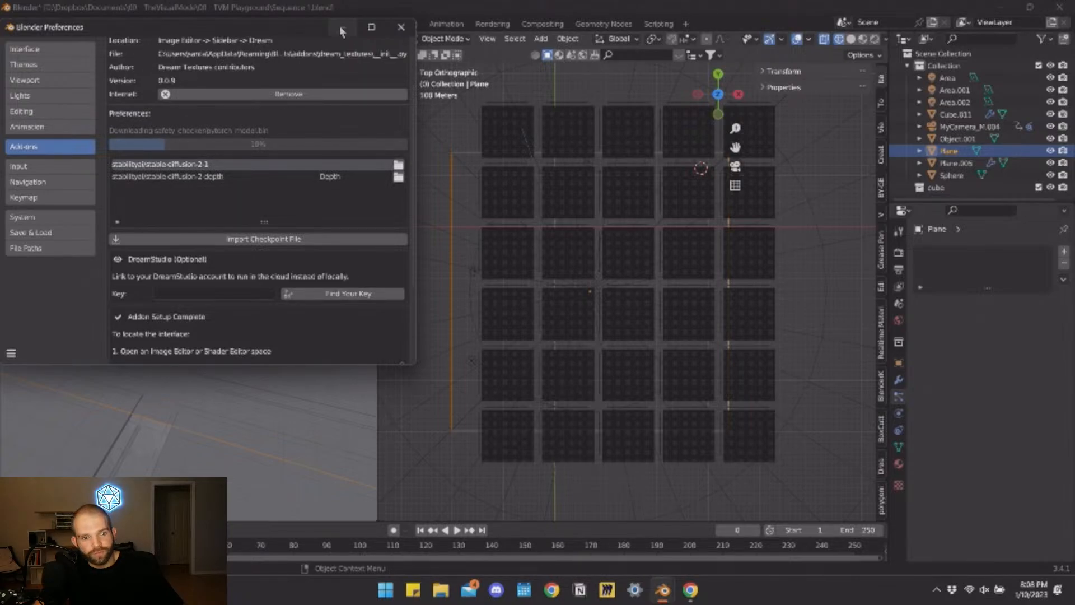
Minimize the Preferences window and deselect the plane in the top view, keeping the whole city grid and camera frame in view
drag(339, 25, 341, 28)
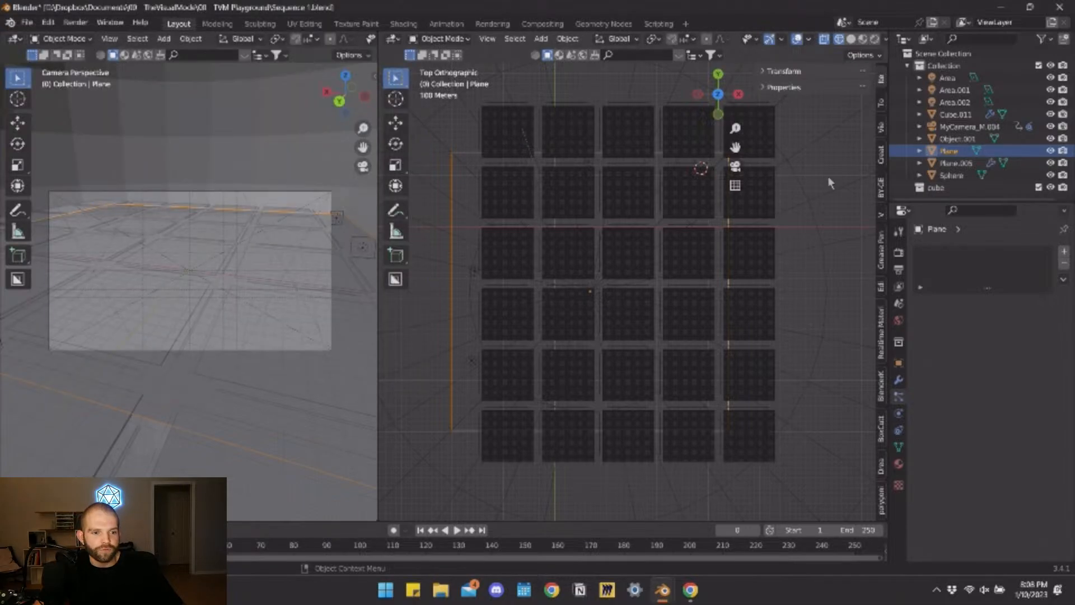
click(828, 181)
scroll(752, 394, down, 4)
scroll(203, 288, up, 3)
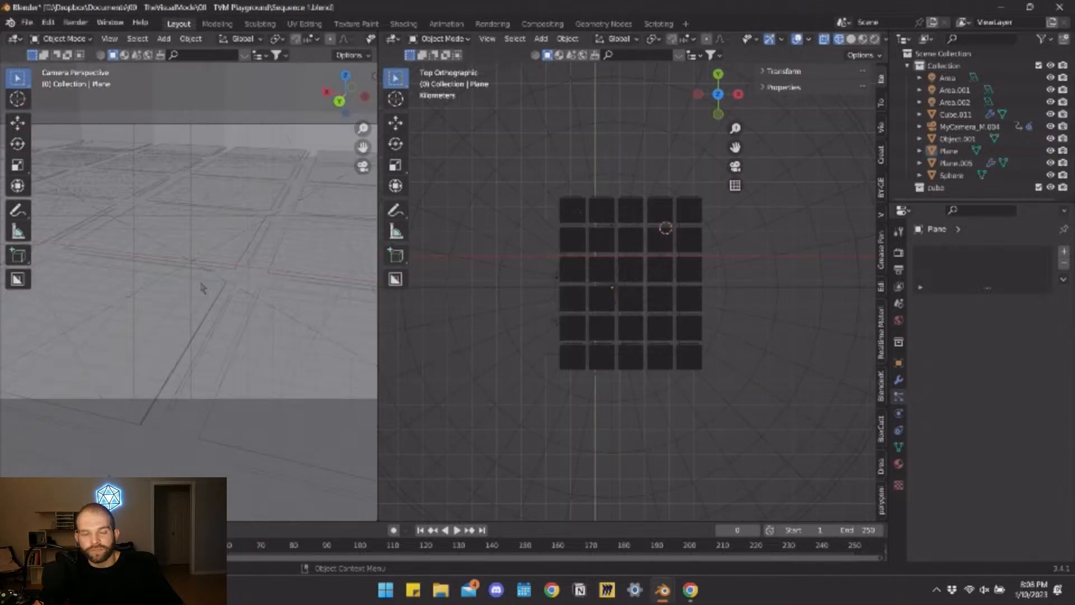
scroll(203, 288, down, 3)
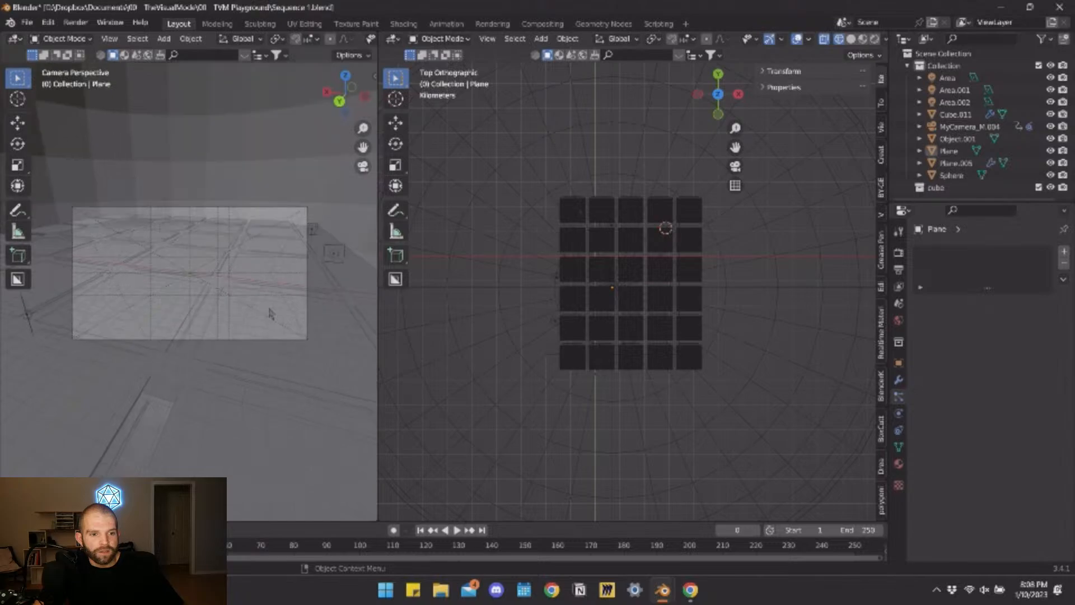
Close the top view so that the camera view of the city grid fills the whole viewport area
drag(377, 34, 487, 77)
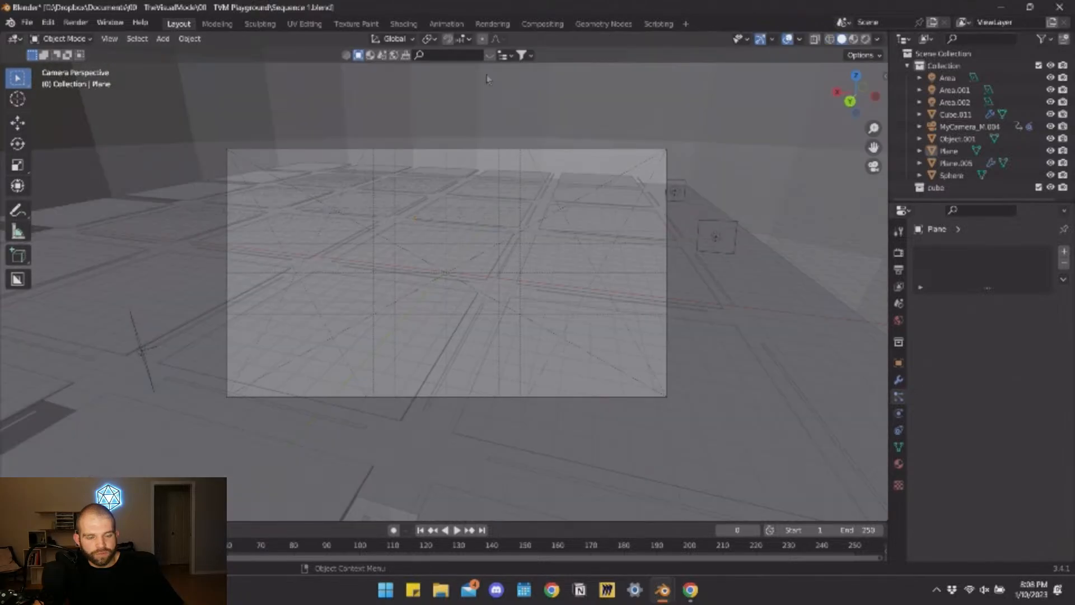
scroll(472, 268, up, 2)
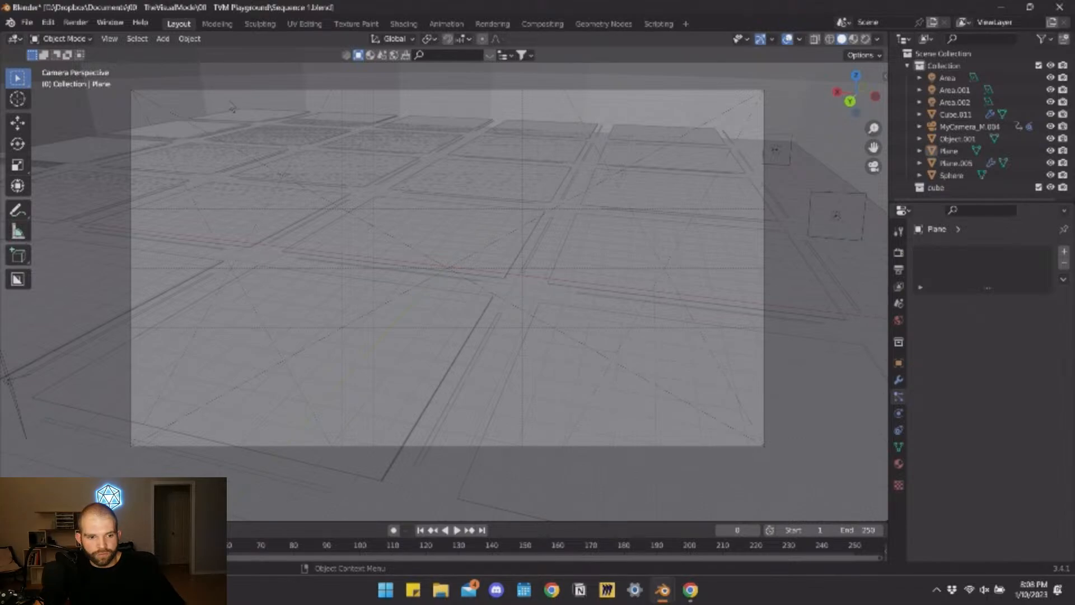
click(305, 24)
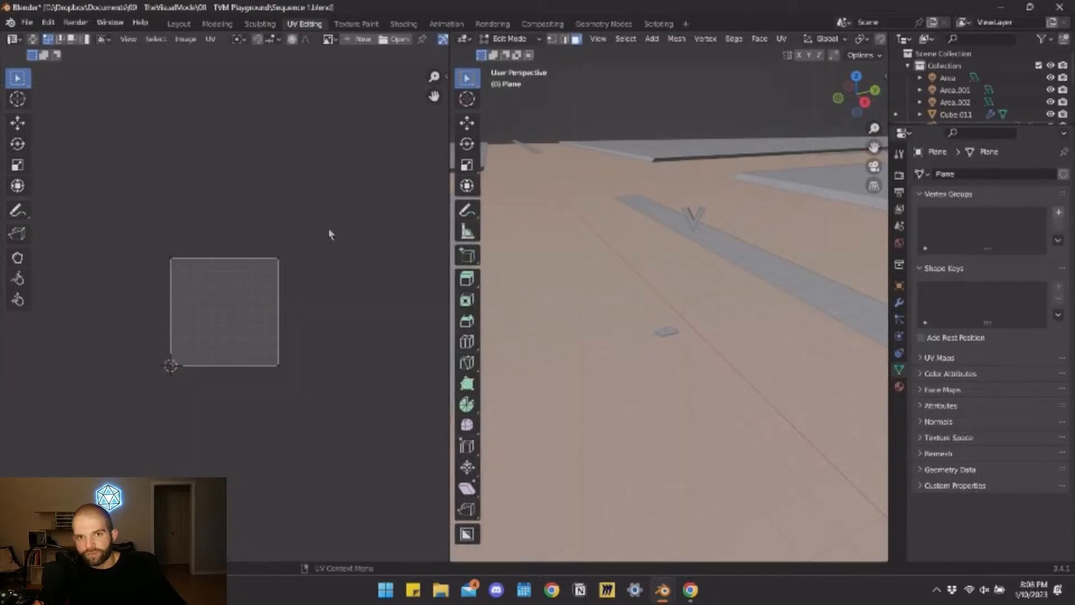
scroll(328, 230, up, 4)
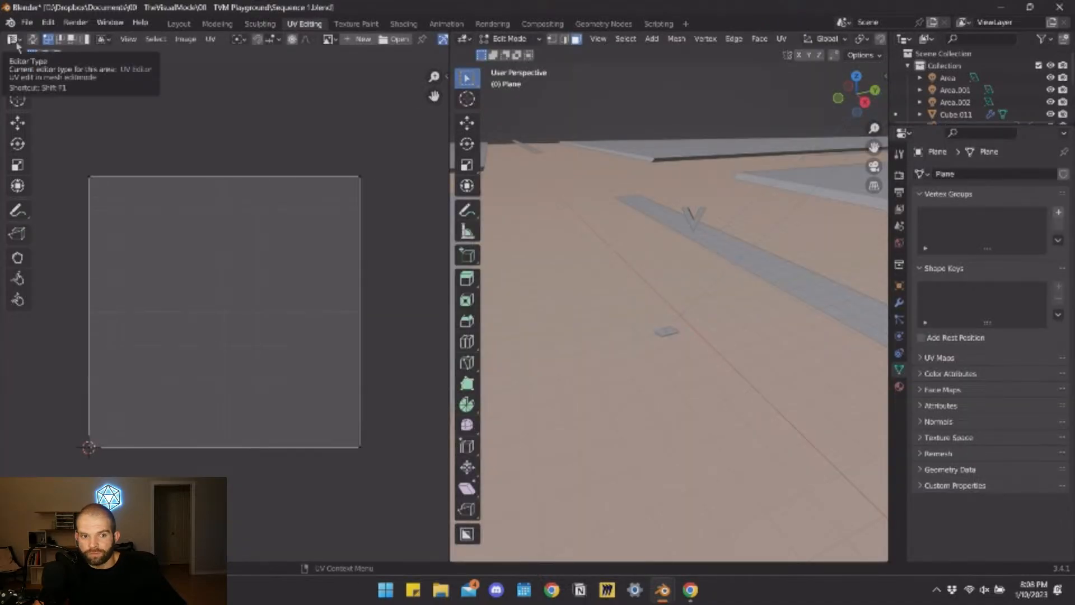
click(464, 39)
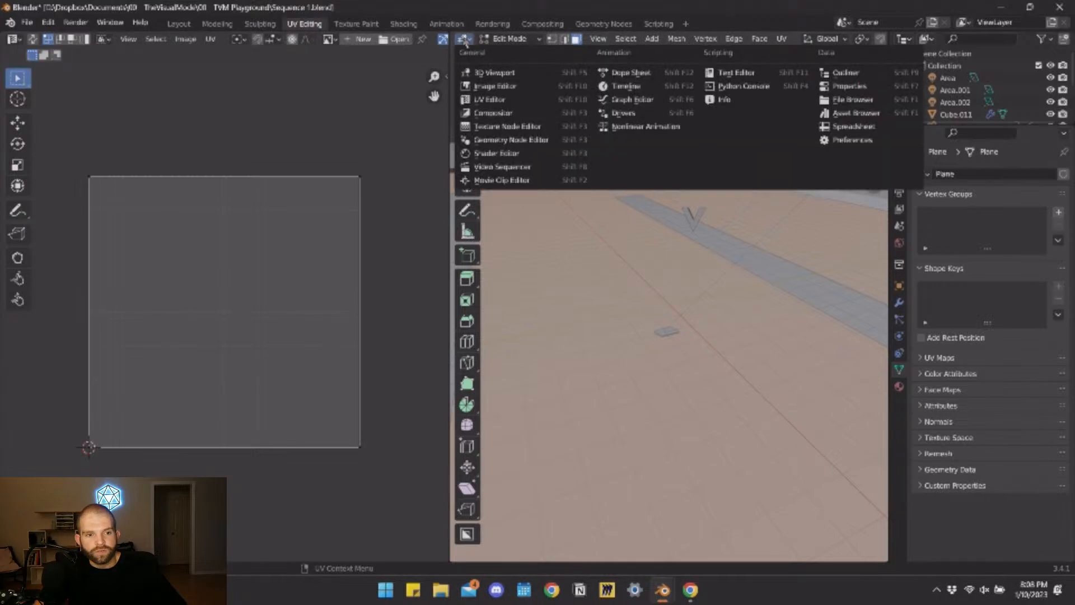
click(507, 39)
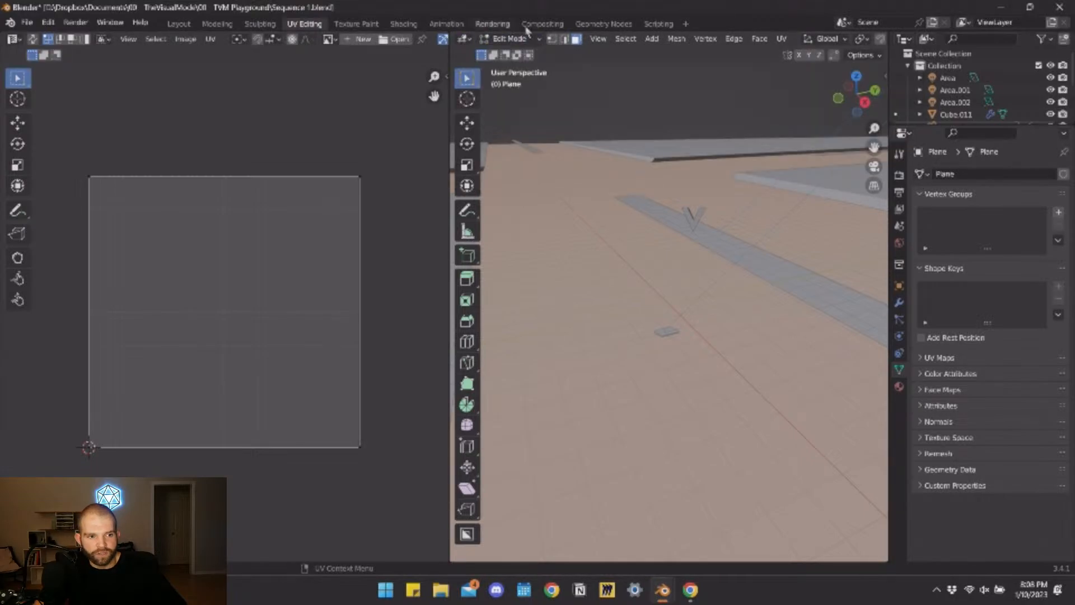
Switch to the Scripting workspace and merge away the console and info areas so the text editor fills the main area
click(659, 24)
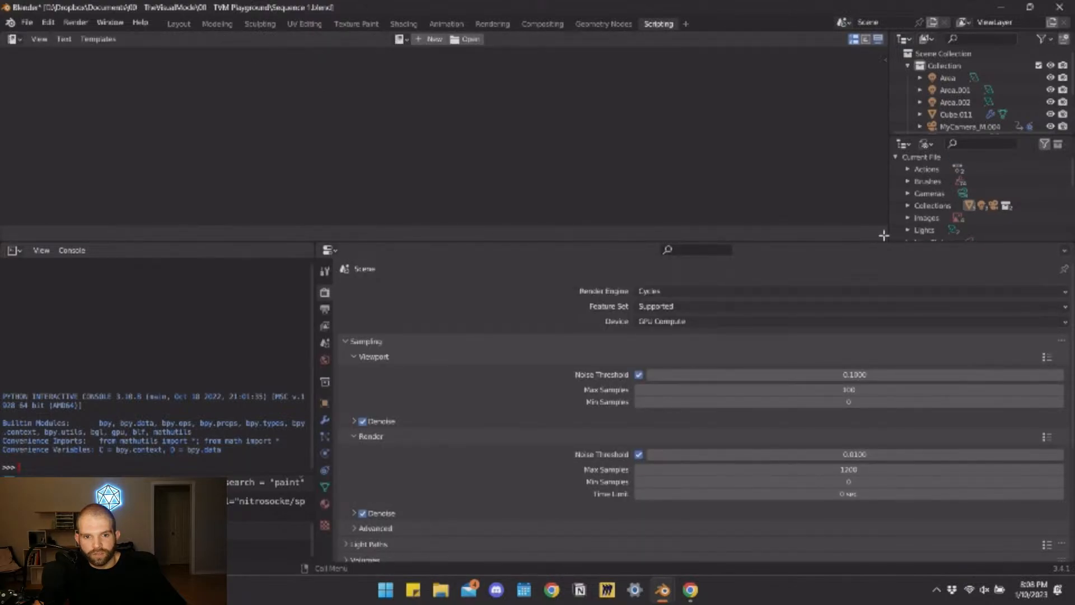
drag(316, 252, 748, 272)
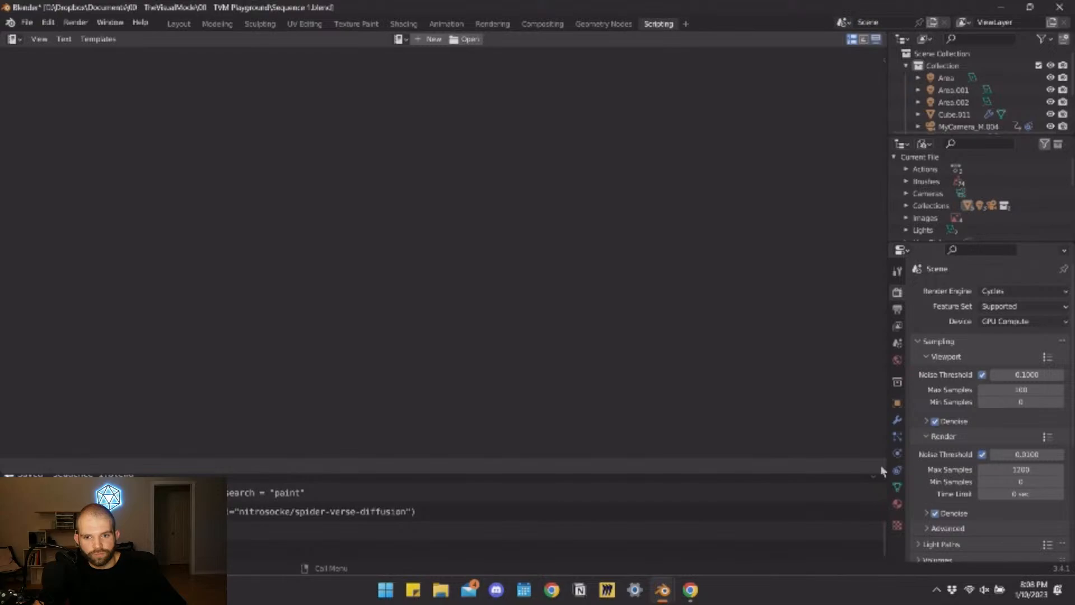
drag(882, 465, 829, 548)
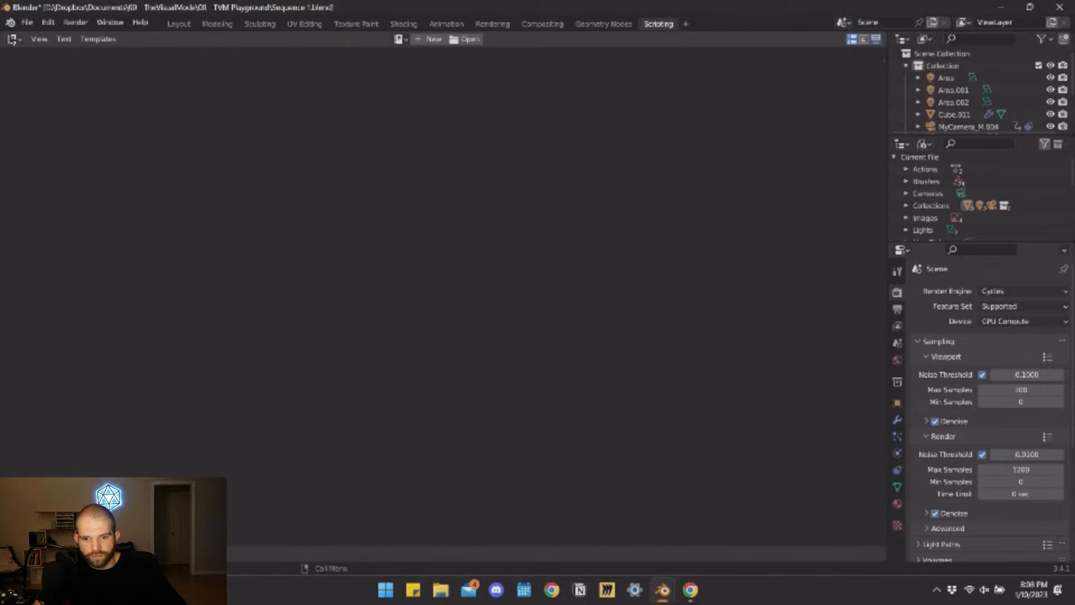
Change the main area to an Image Editor, fit its canvas to the view and show the Dream Textures settings in its sidebar
click(12, 39)
click(45, 86)
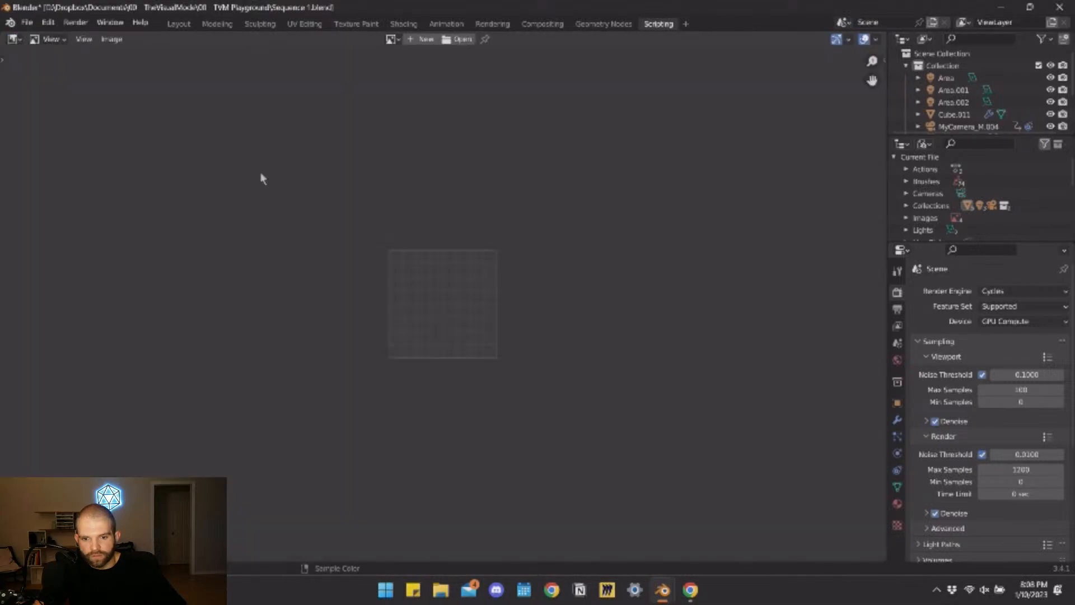
key(Home)
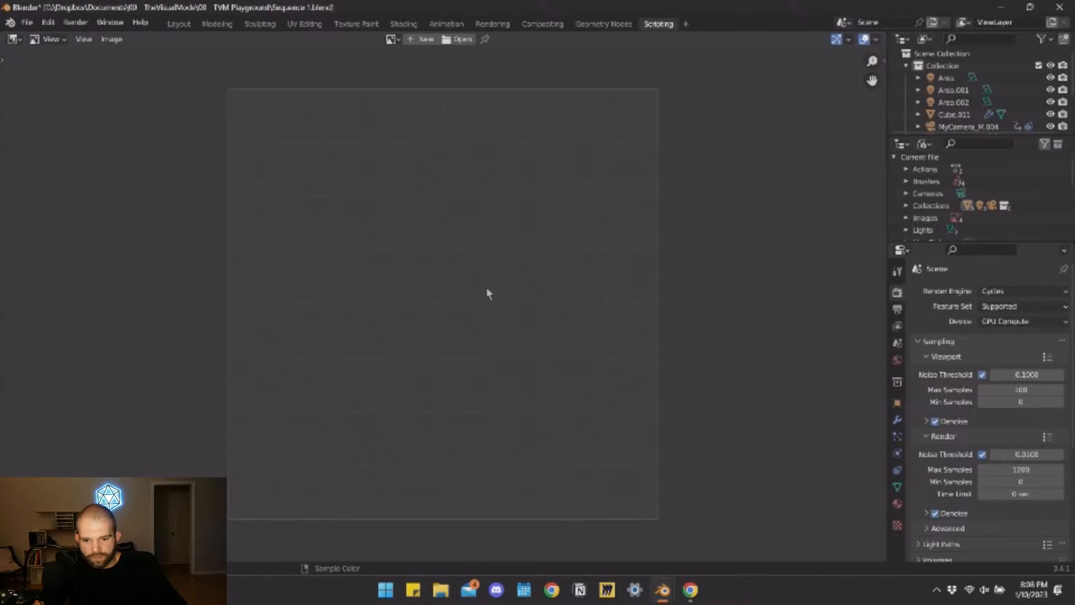
key(n)
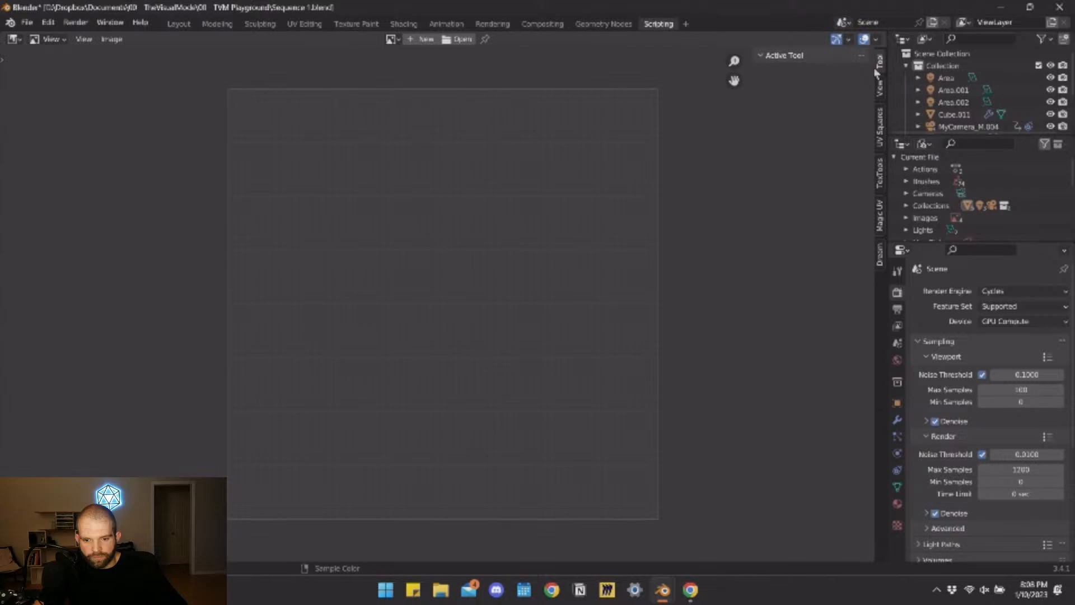
click(880, 254)
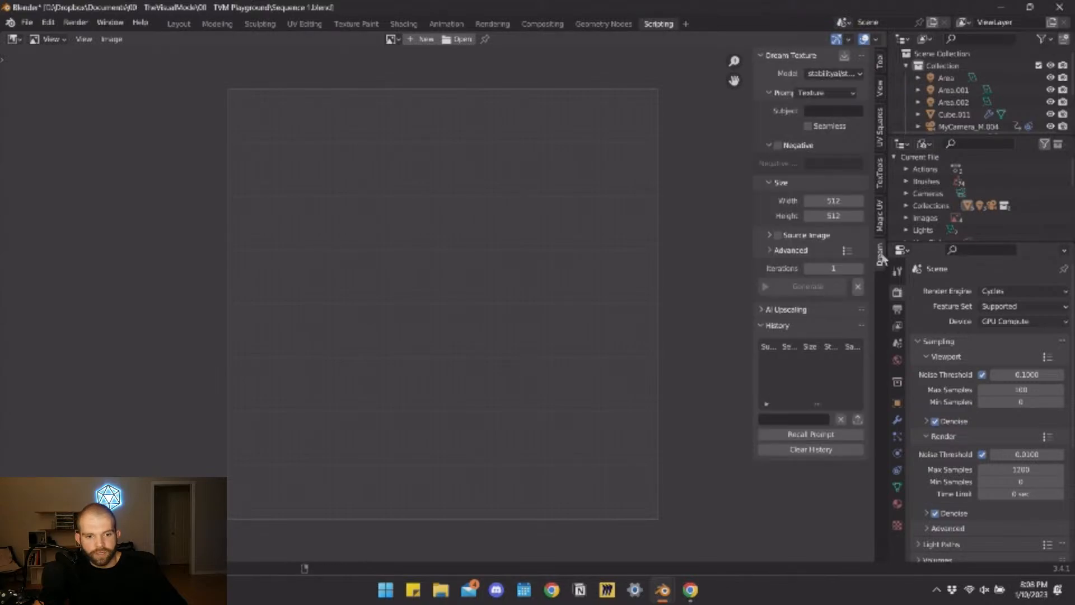
Choose the stabilityai/stable-diffusion-2-1 model and the Texture prompt preset for Dream Textures
click(835, 73)
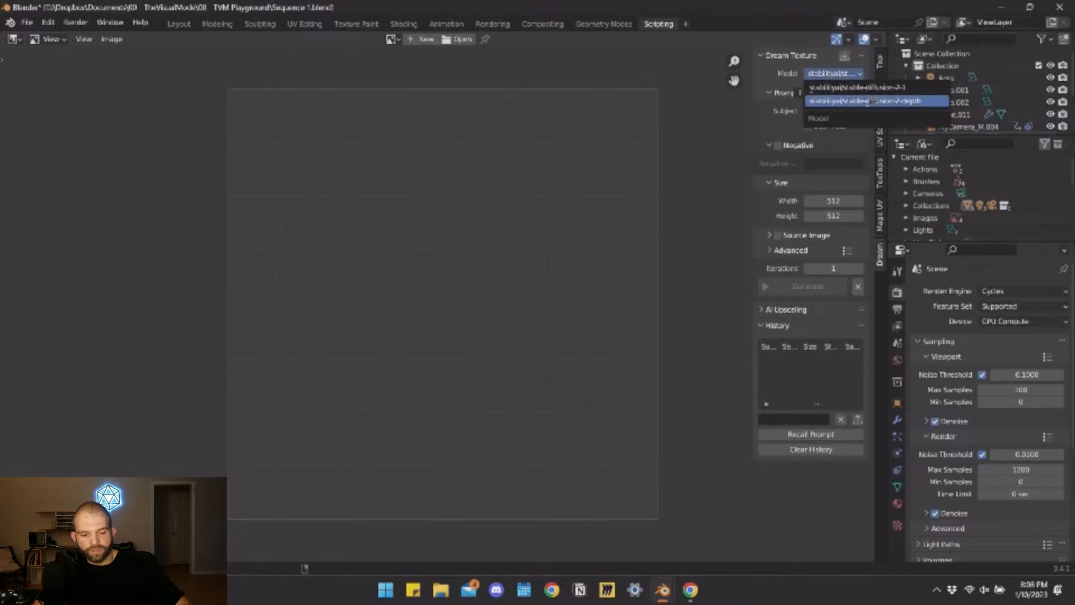
click(822, 90)
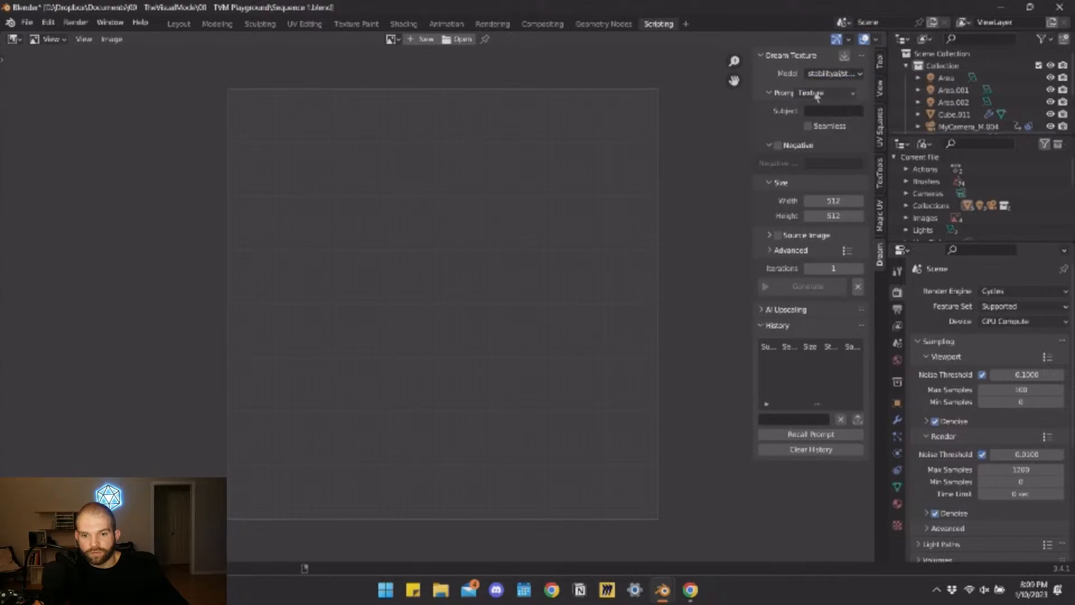
click(818, 94)
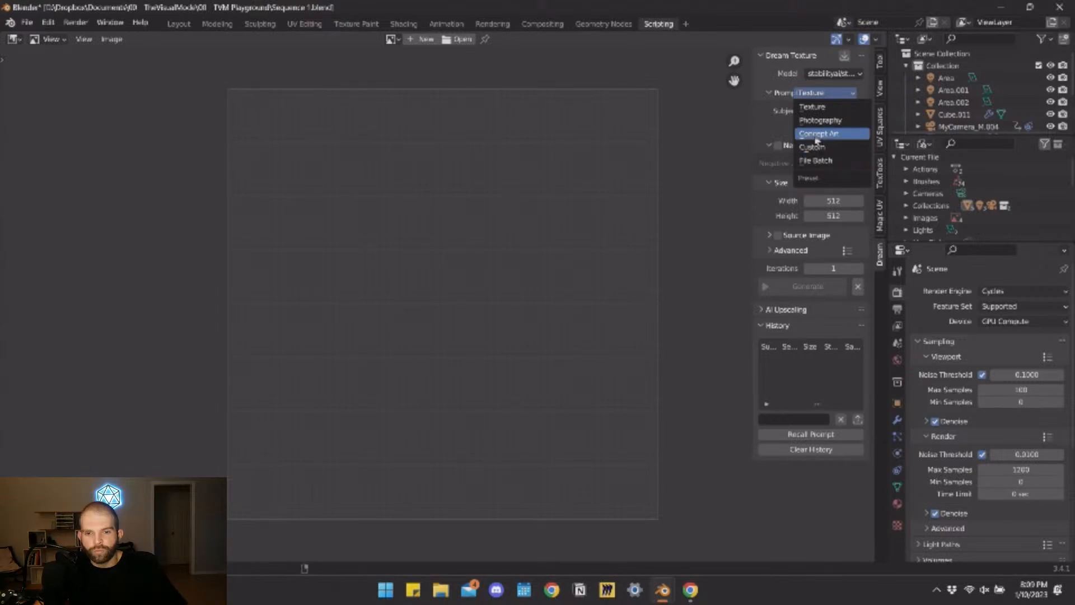
click(829, 108)
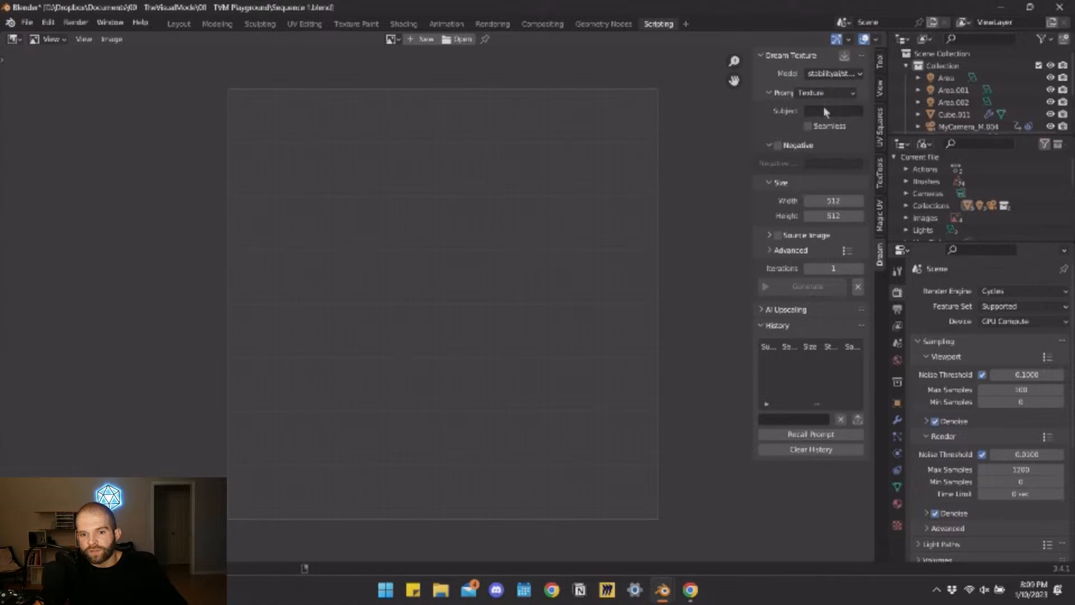
Enter "Seamless brick wall with neon graffiti" as the subject of the texture prompt
click(827, 112)
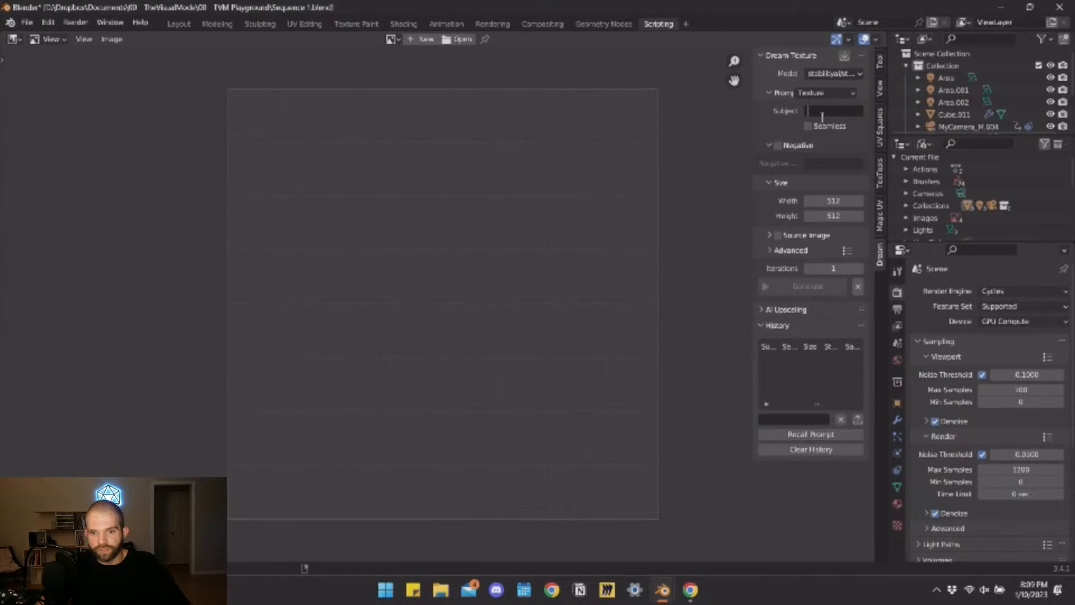
text(Seamless bric)
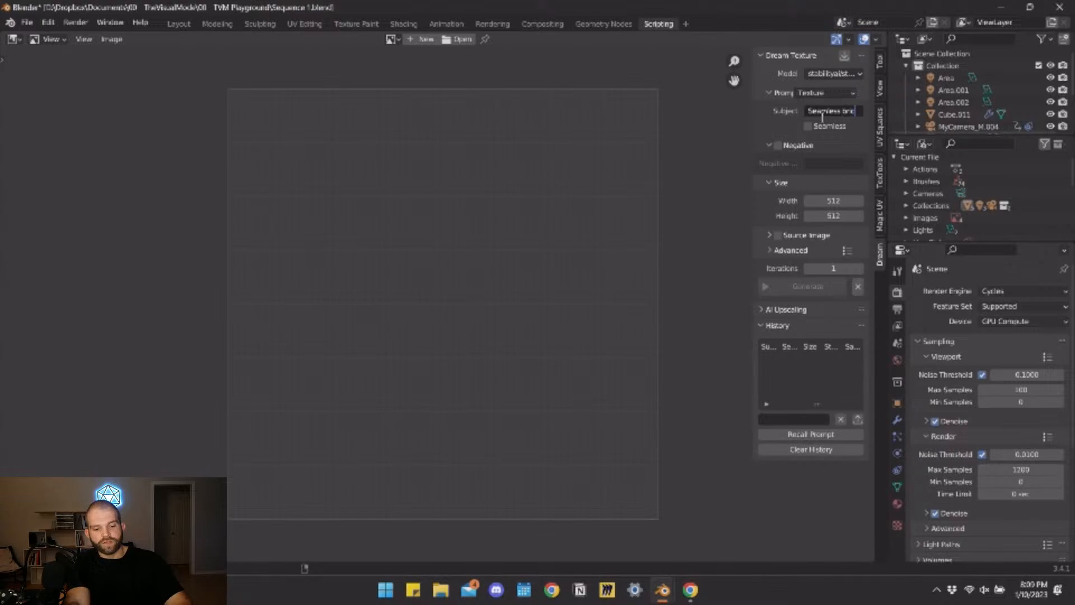
text(k wall)
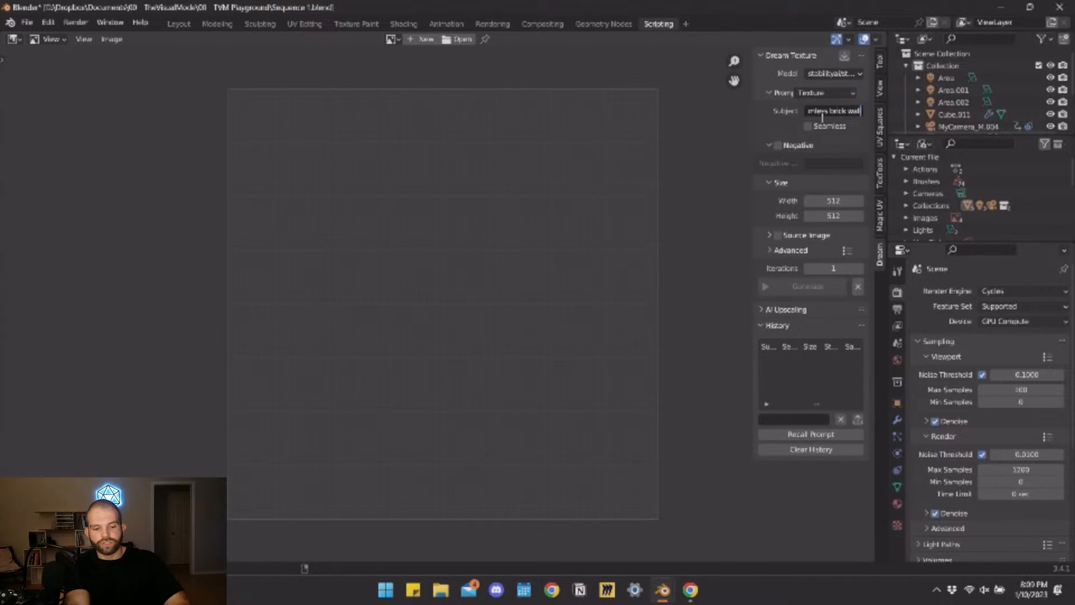
text( with gra)
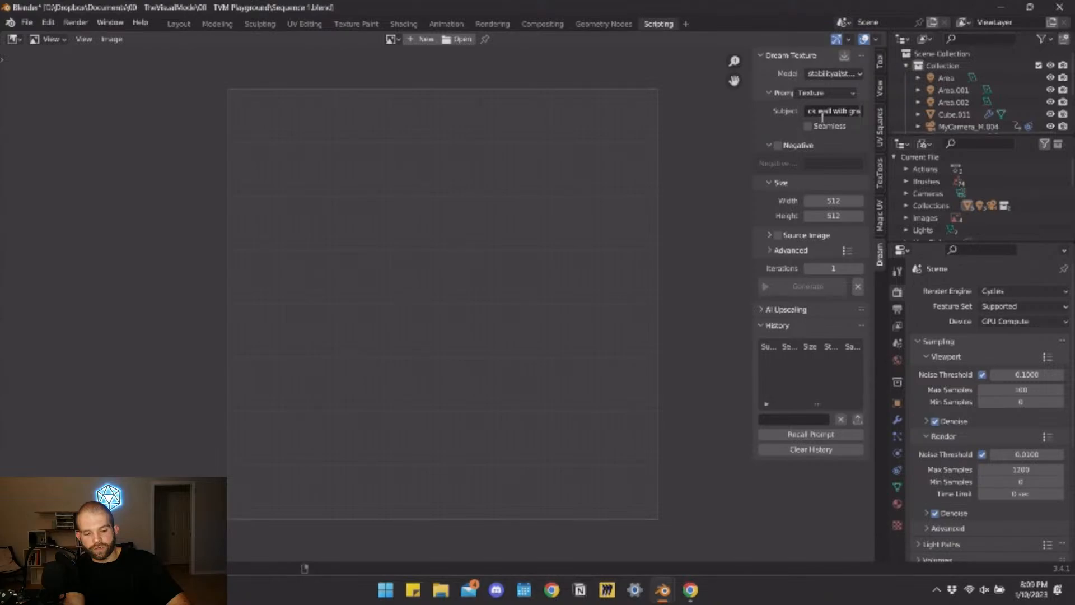
text(ffiti)
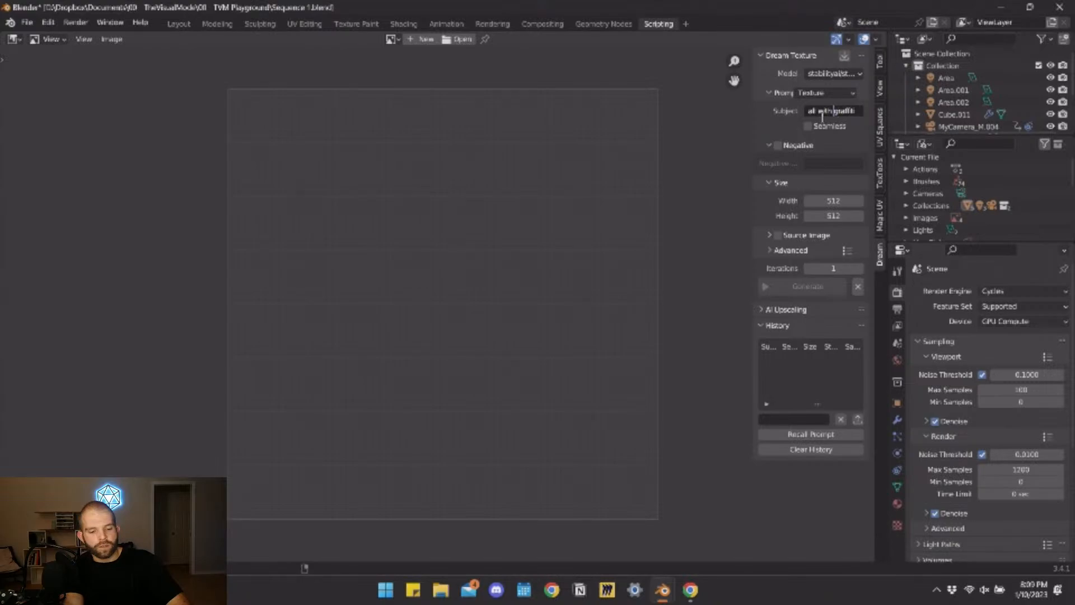
text(neon)
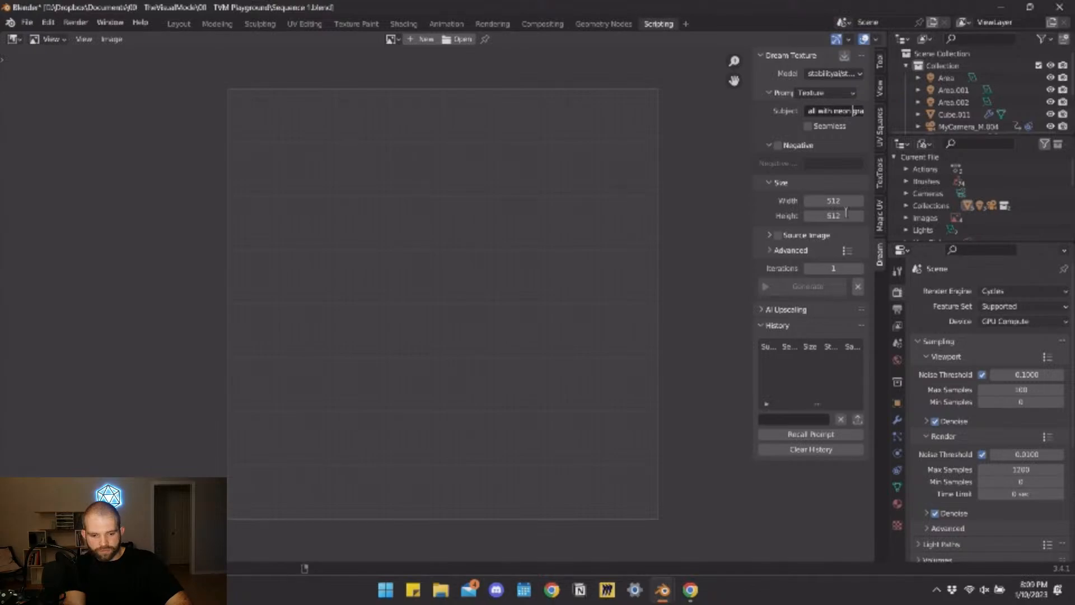
key(Return)
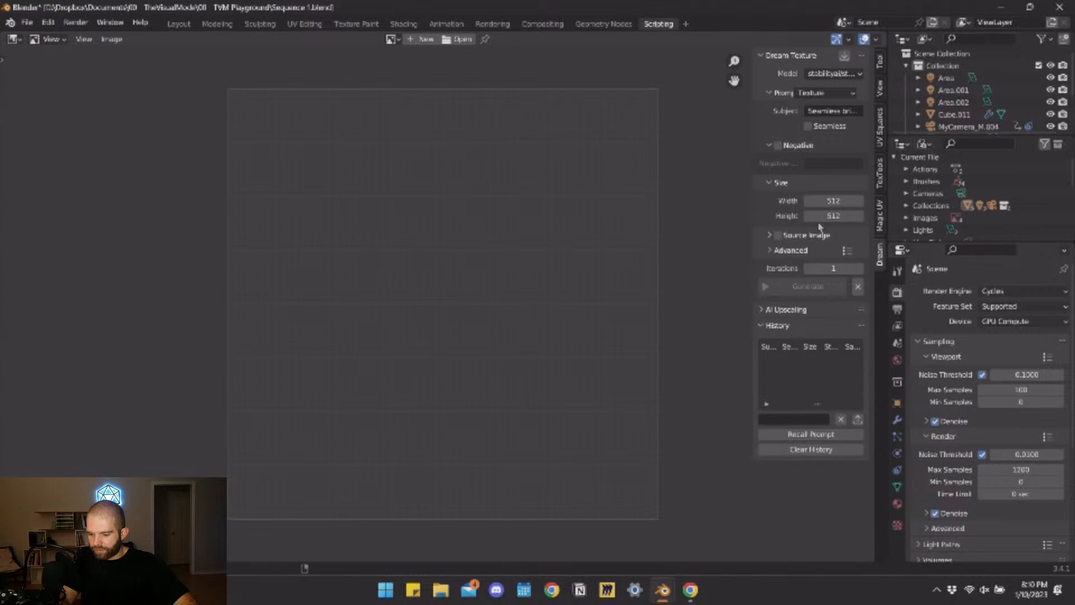
Examine the Source Image and AI Upscaling options, and bring up the Preferences window to check the model download
click(769, 235)
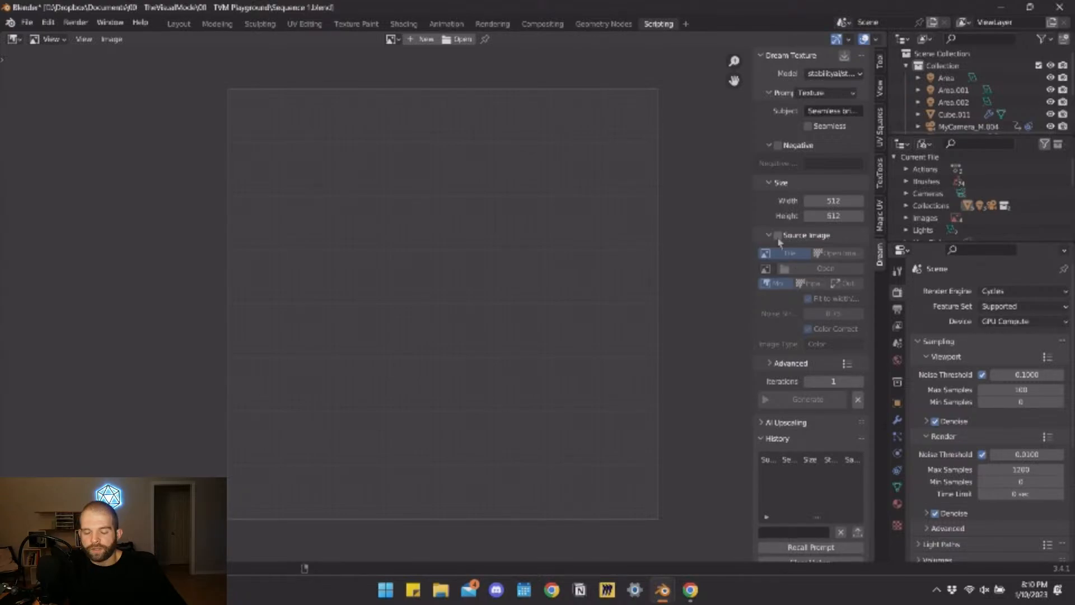
click(816, 236)
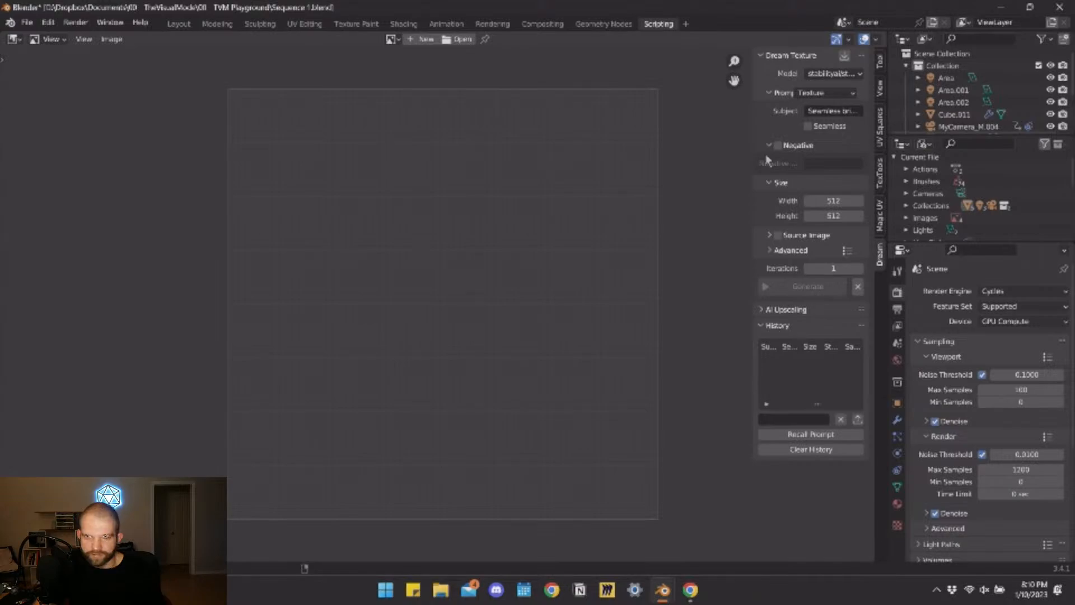
click(789, 309)
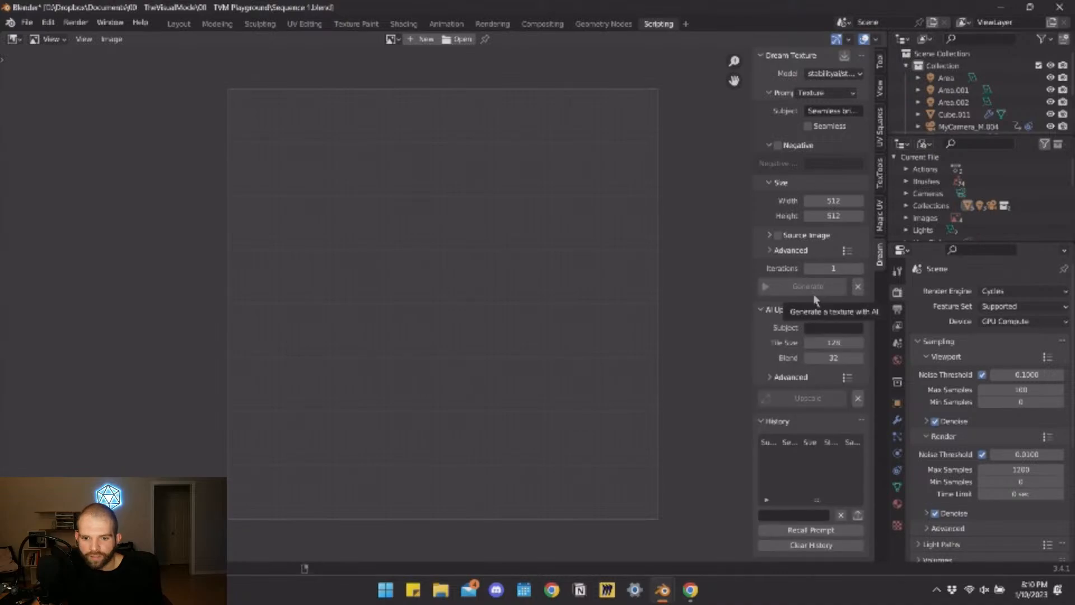
click(669, 598)
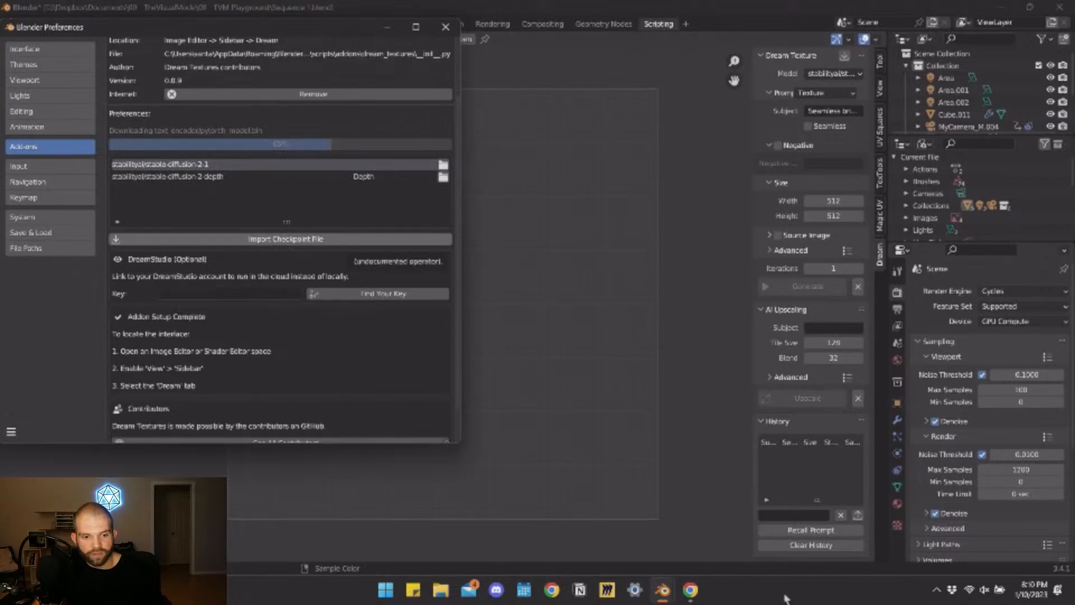
Switch to Chrome and open the Hugging Face website in a new tab
mouse_move(689, 595)
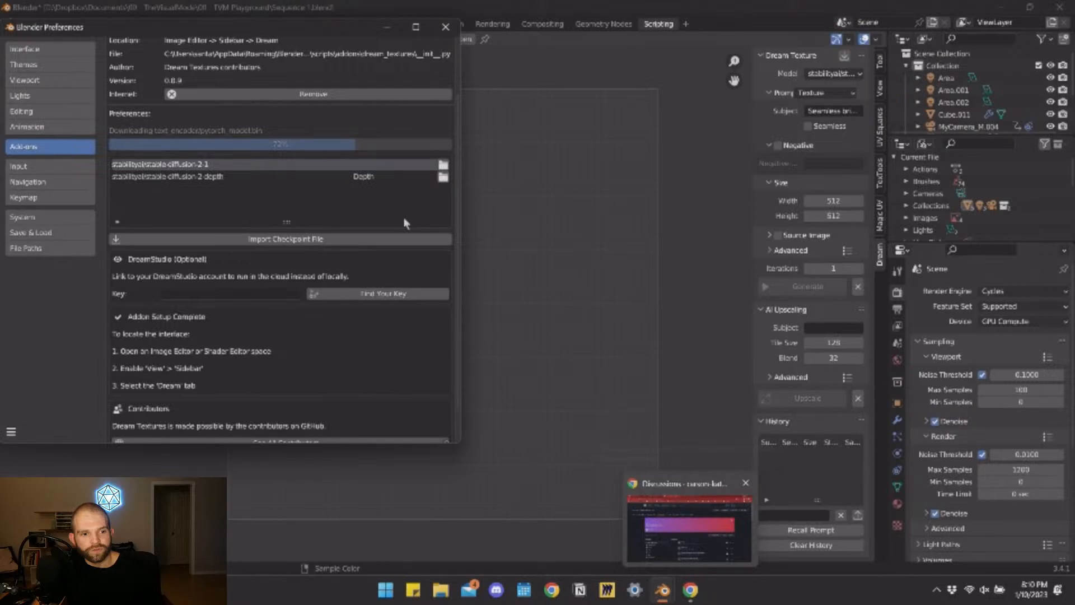
click(690, 588)
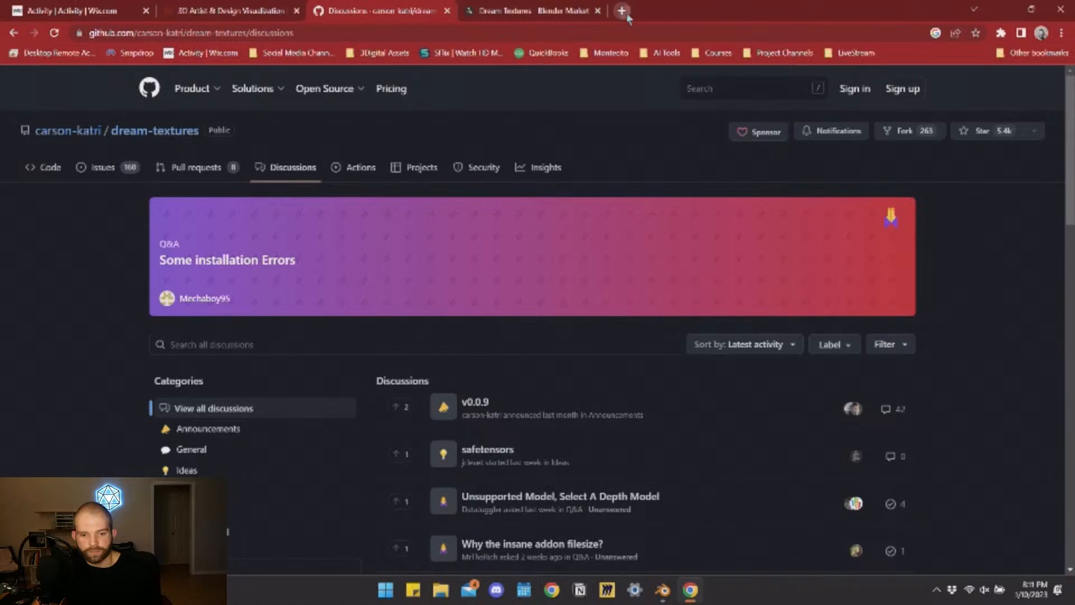
click(622, 13)
text(huggi)
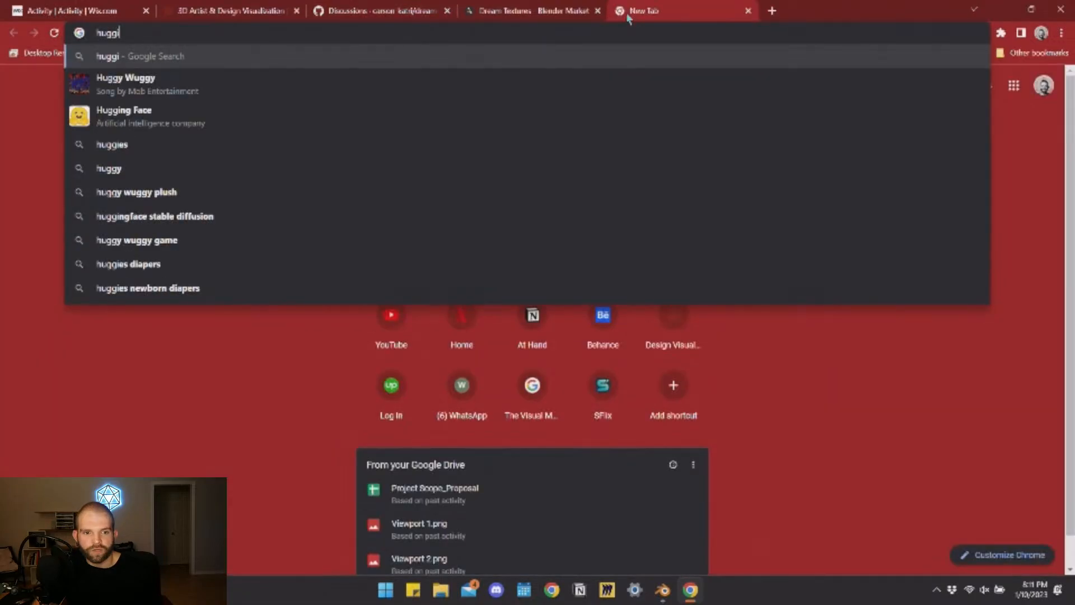
click(269, 116)
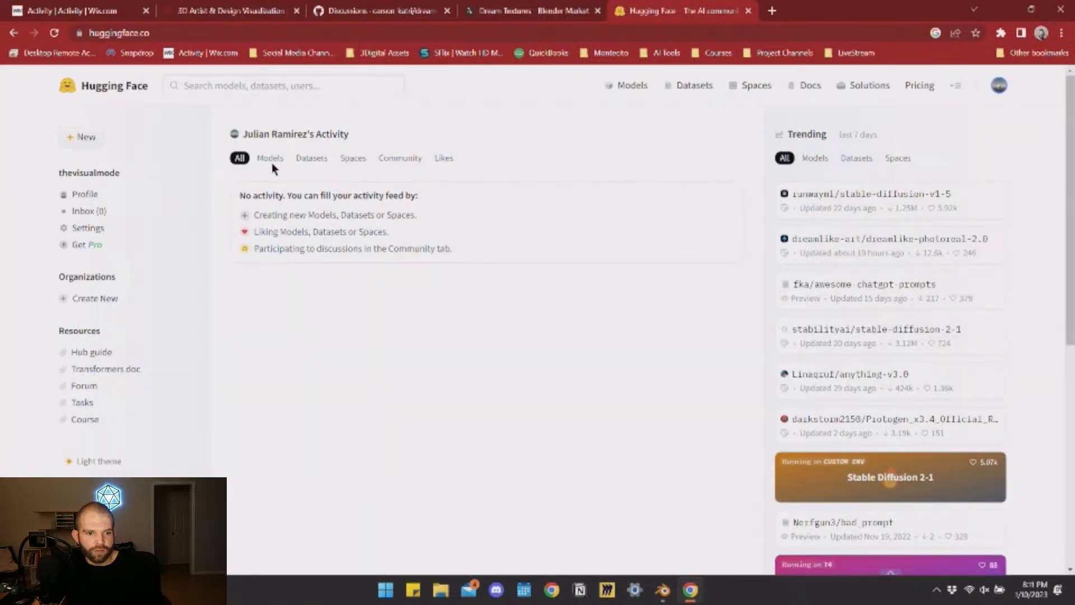
Search Hugging Face for "stable" and open the runwayml/stable-diffusion-v1-5 model page
click(271, 162)
click(198, 87)
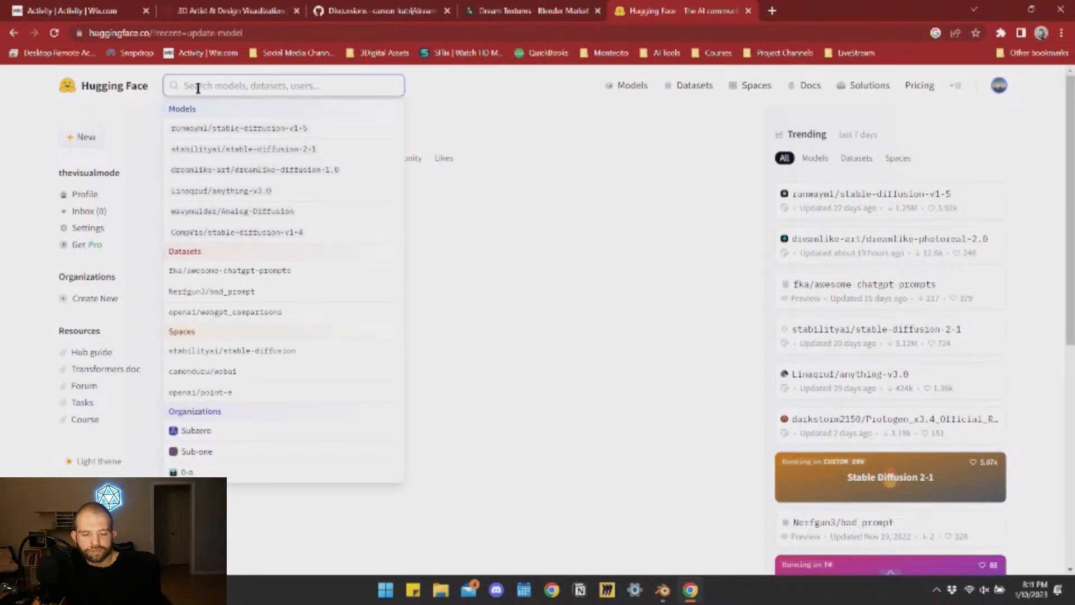
text(stable)
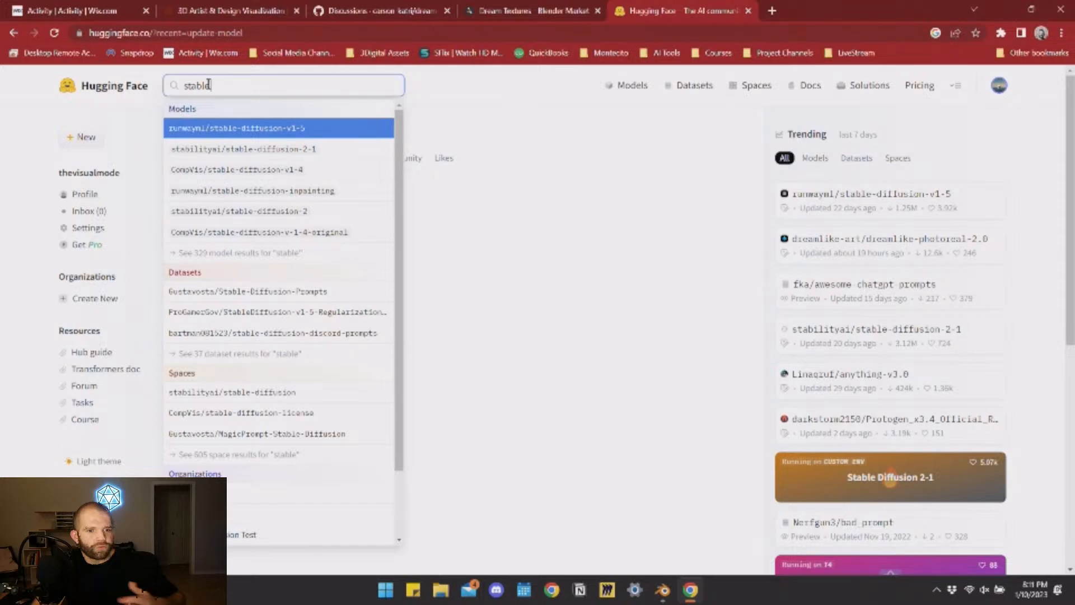
key(Return)
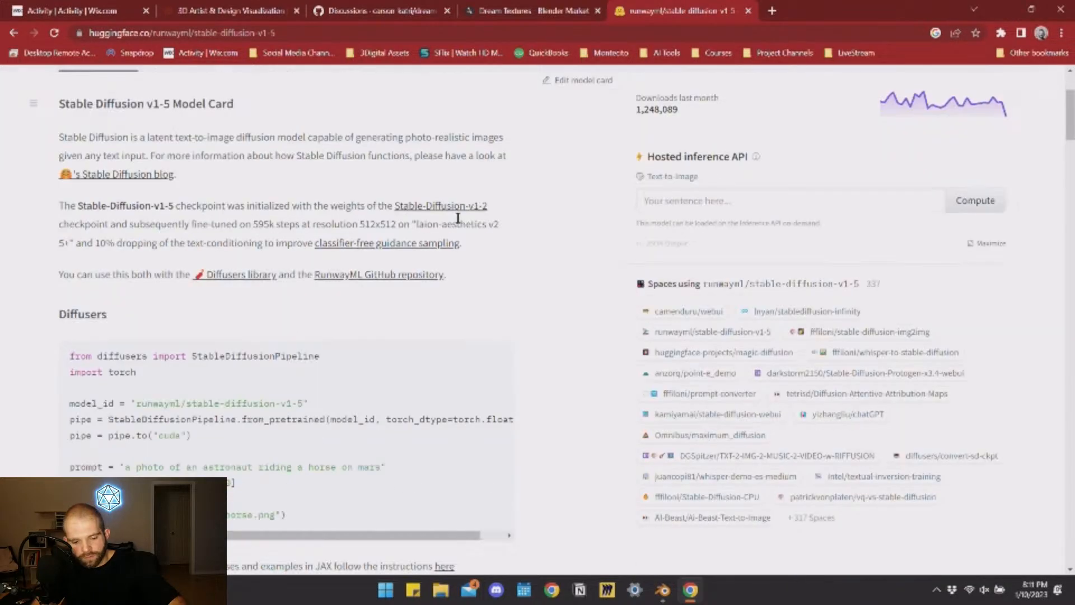
Read through the stable-diffusion-v1-5 model card, including the weights download links and the model details
scroll(598, 257, down, 2)
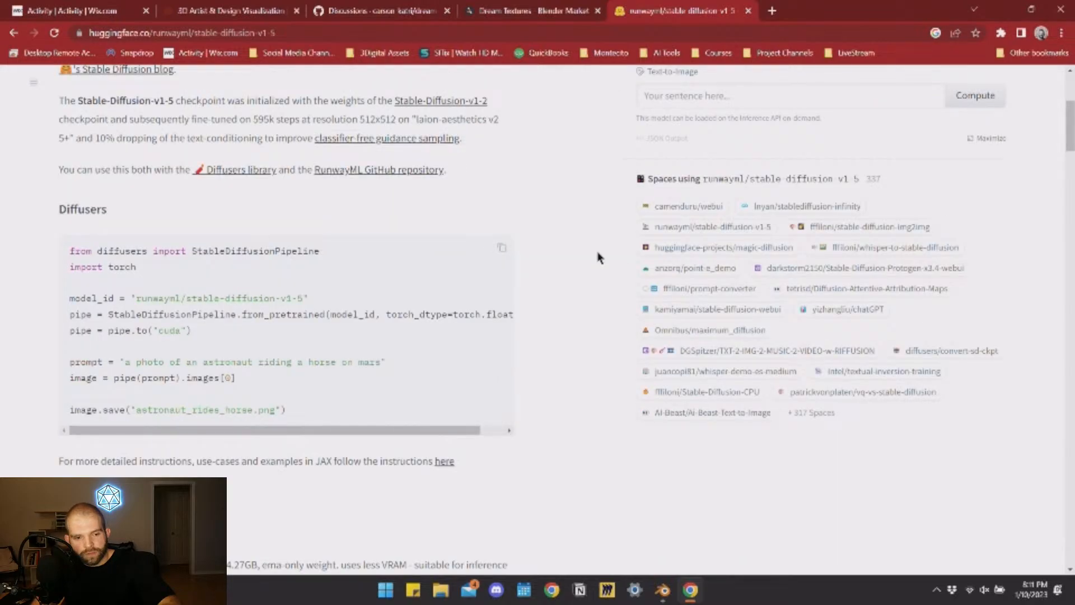
scroll(326, 331, down, 2)
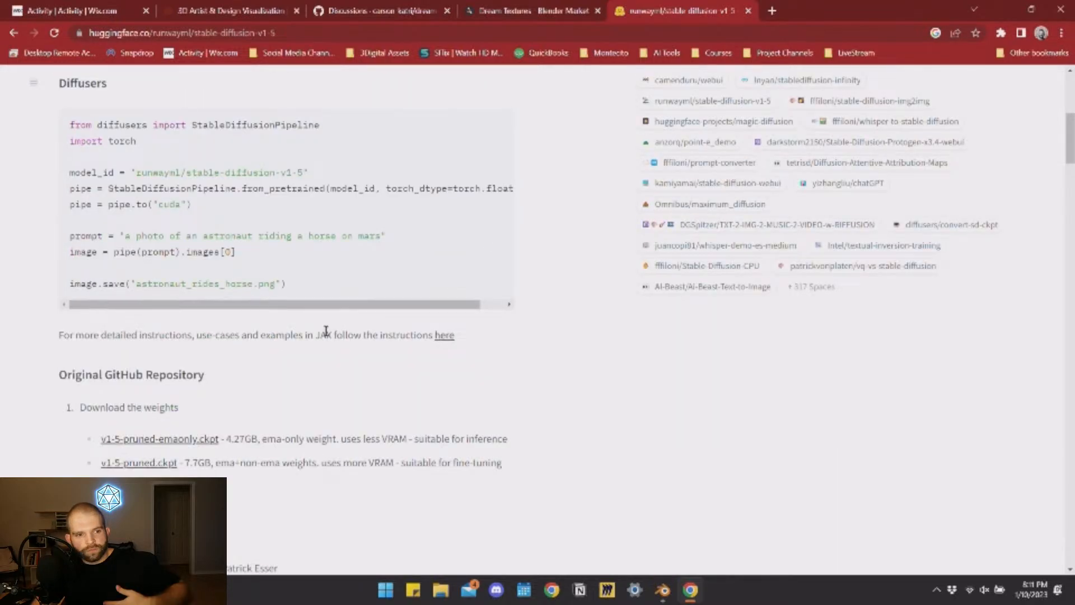
scroll(326, 331, down, 3)
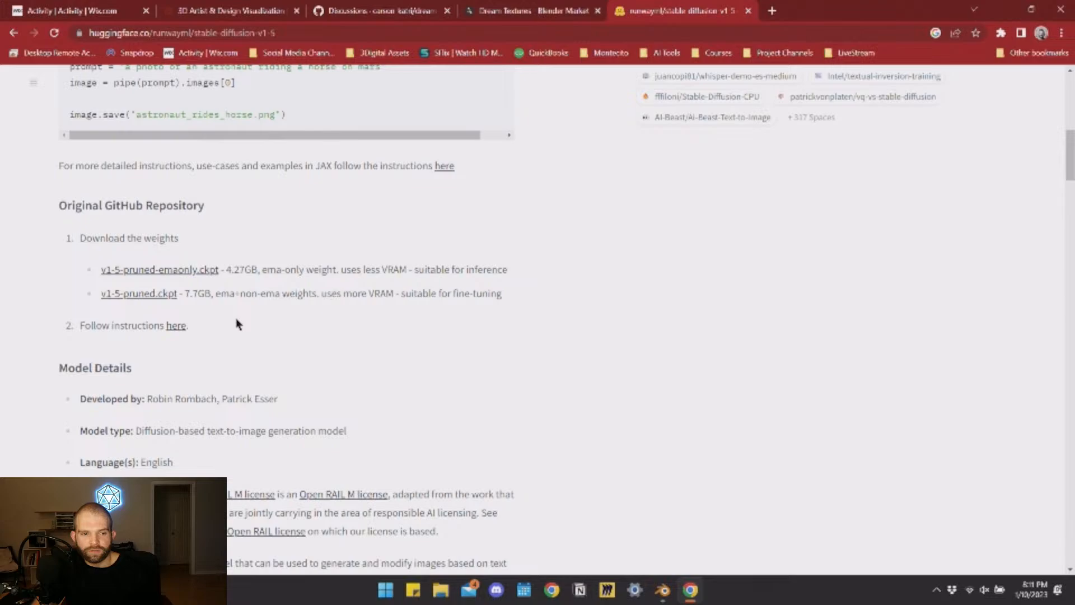
scroll(577, 320, down, 10)
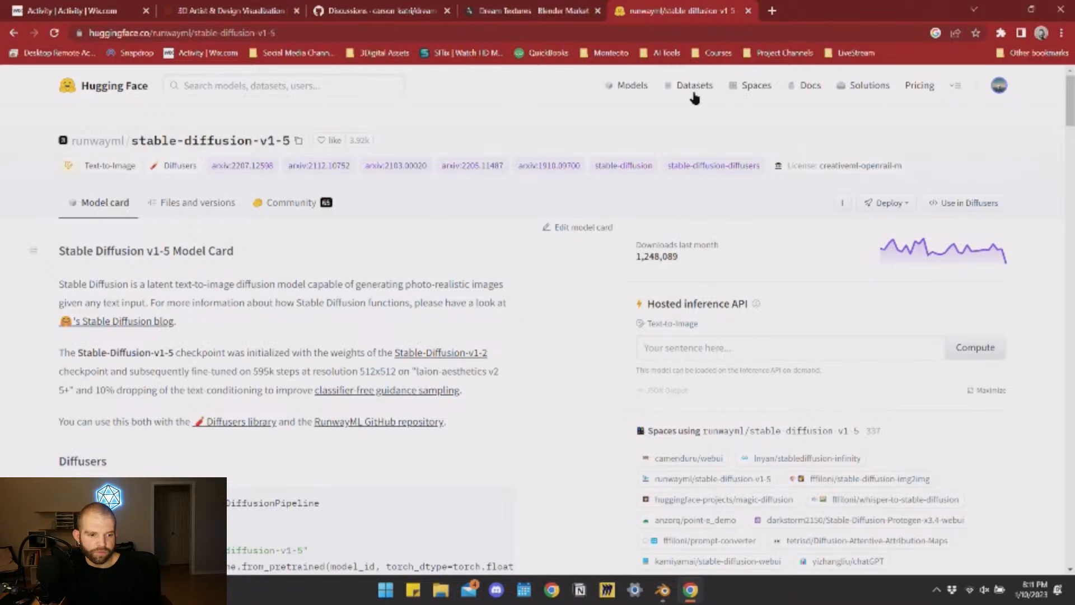
click(1000, 85)
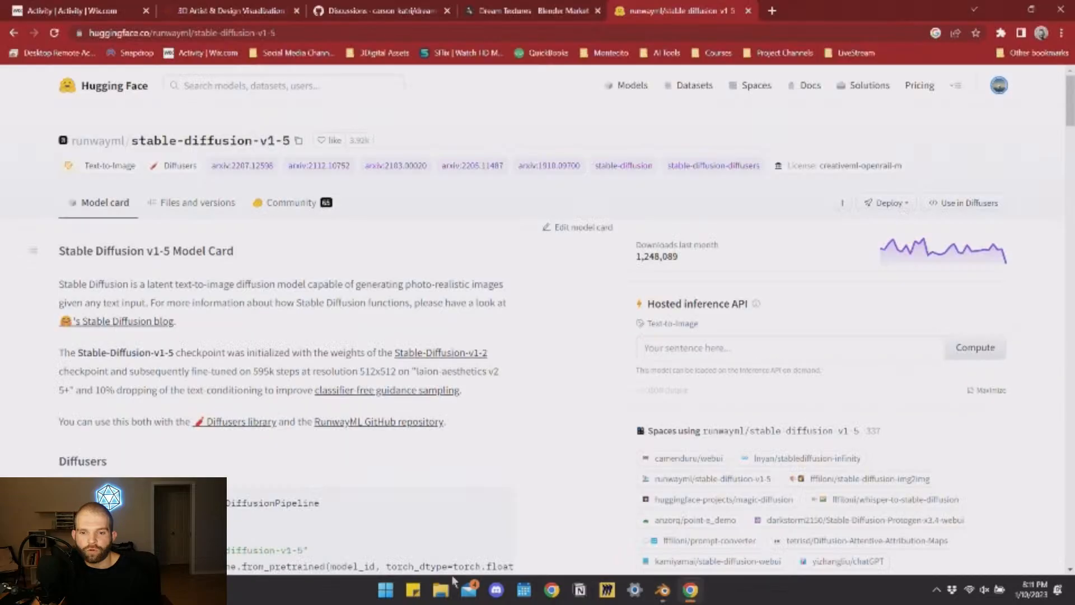
mouse_move(661, 594)
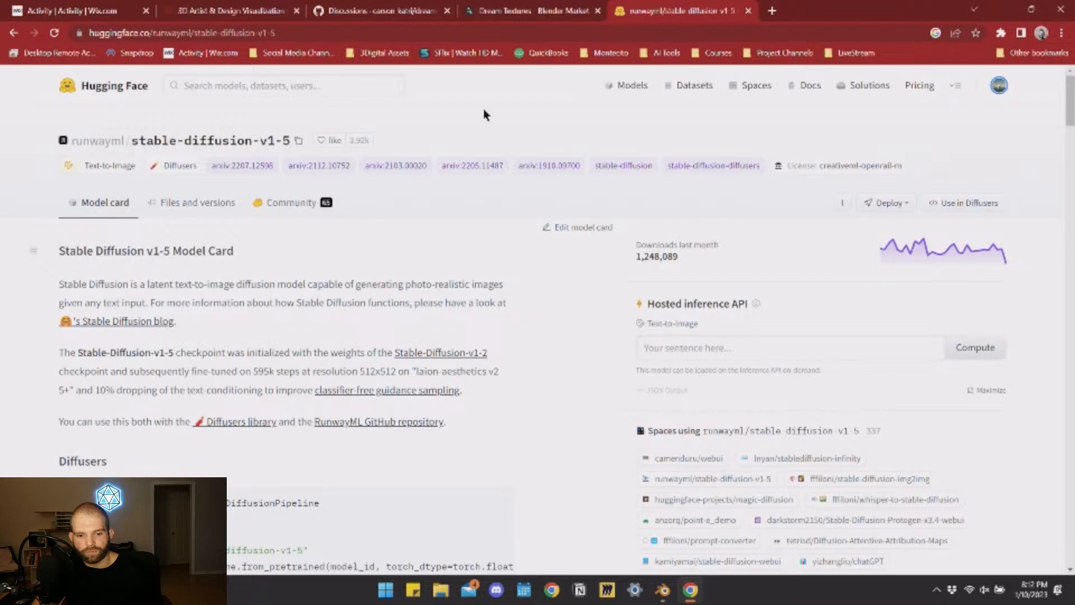
Open the nitrosocke/spider-verse-diffusion model page and examine its rendered portraits, training sample images and license terms
click(271, 94)
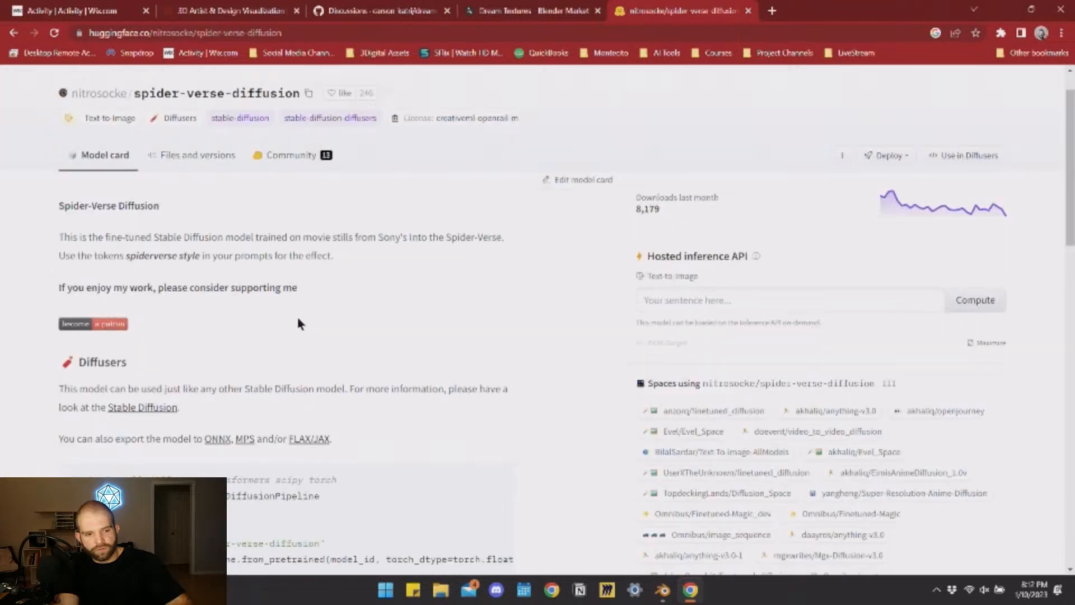
scroll(378, 317, down, 4)
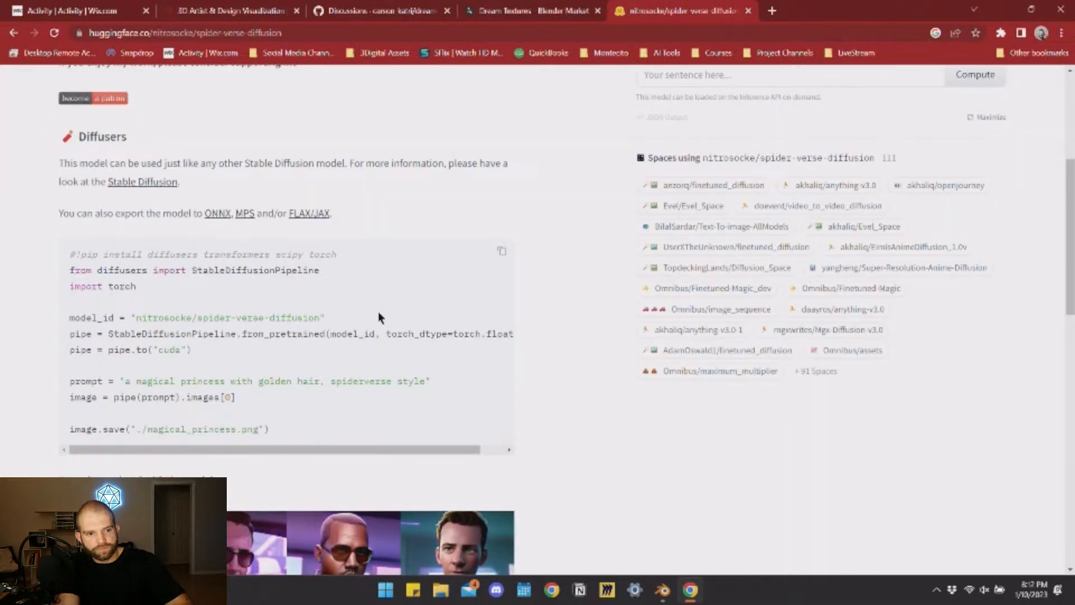
scroll(378, 318, down, 6)
ctrl+scroll(132, 271, up, 1)
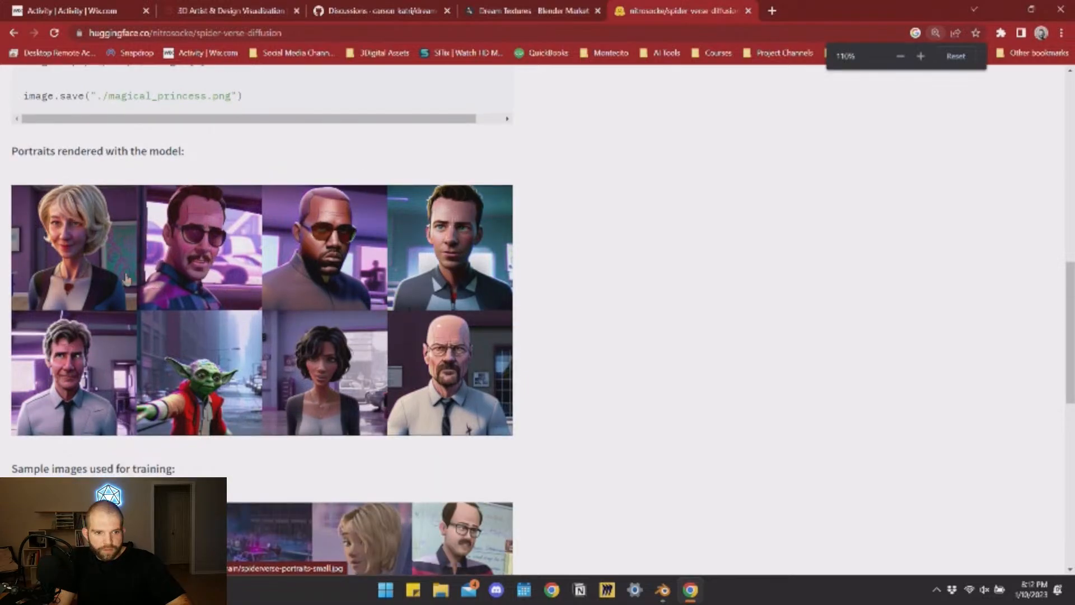
ctrl+scroll(126, 279, up, 2)
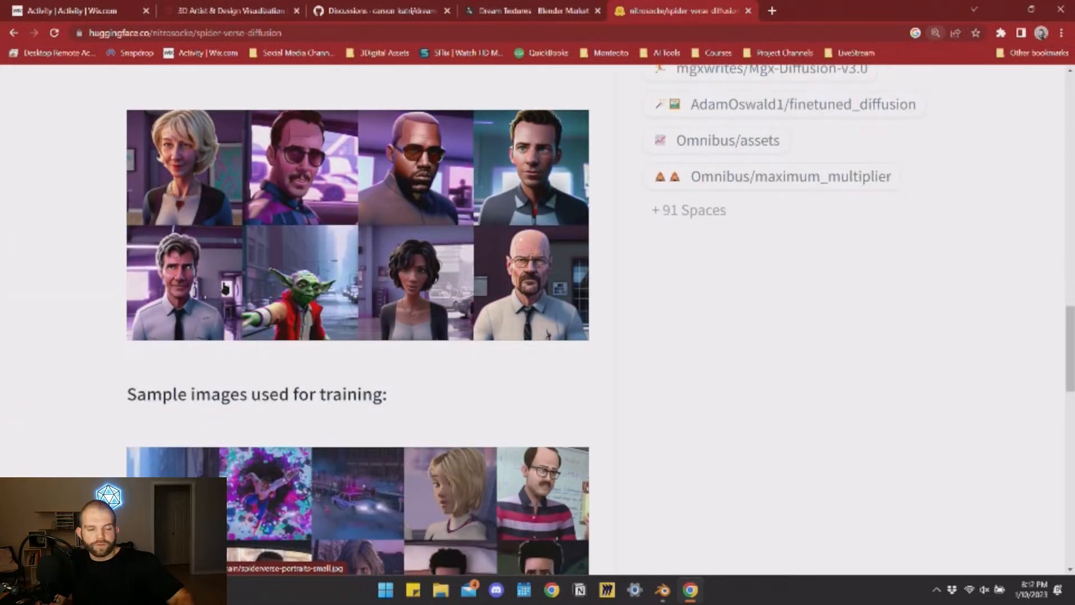
scroll(302, 171, down, 3)
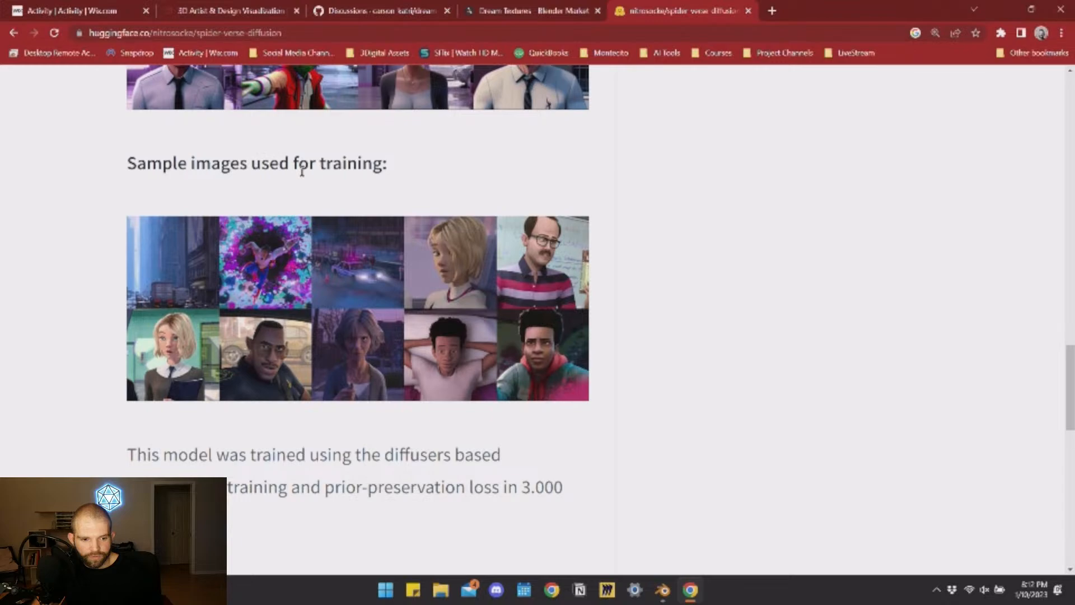
scroll(556, 274, down, 2)
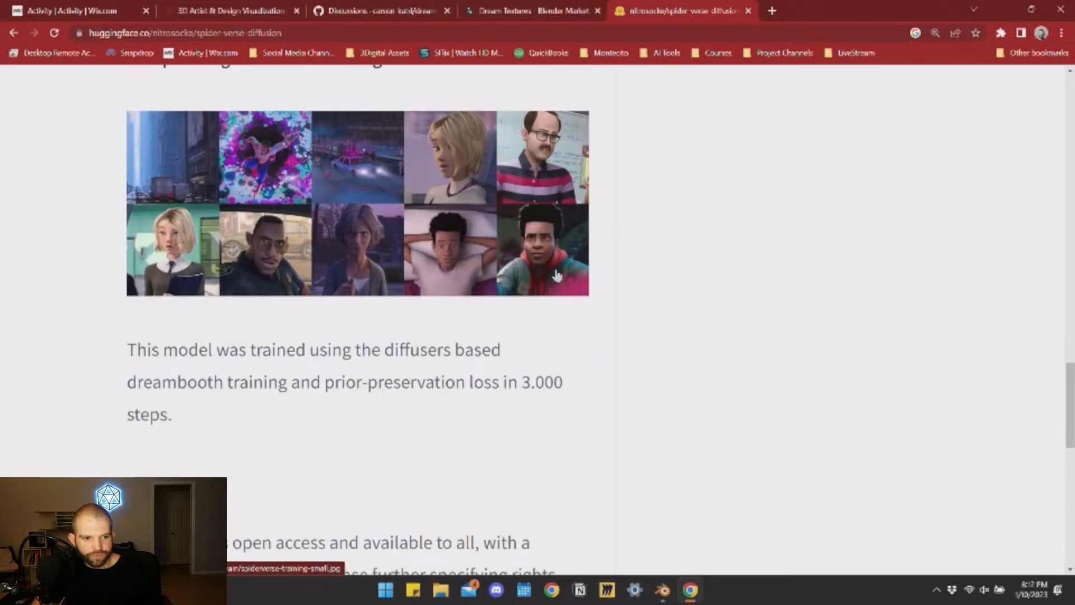
scroll(556, 275, up, 2)
scroll(525, 296, down, 4)
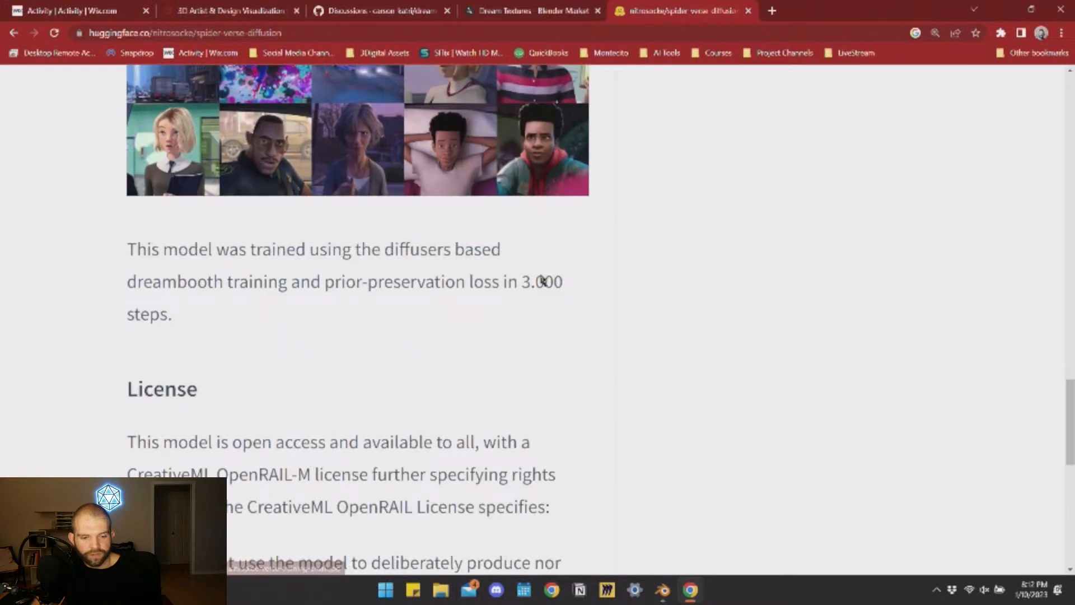
ctrl+scroll(542, 280, down, 2)
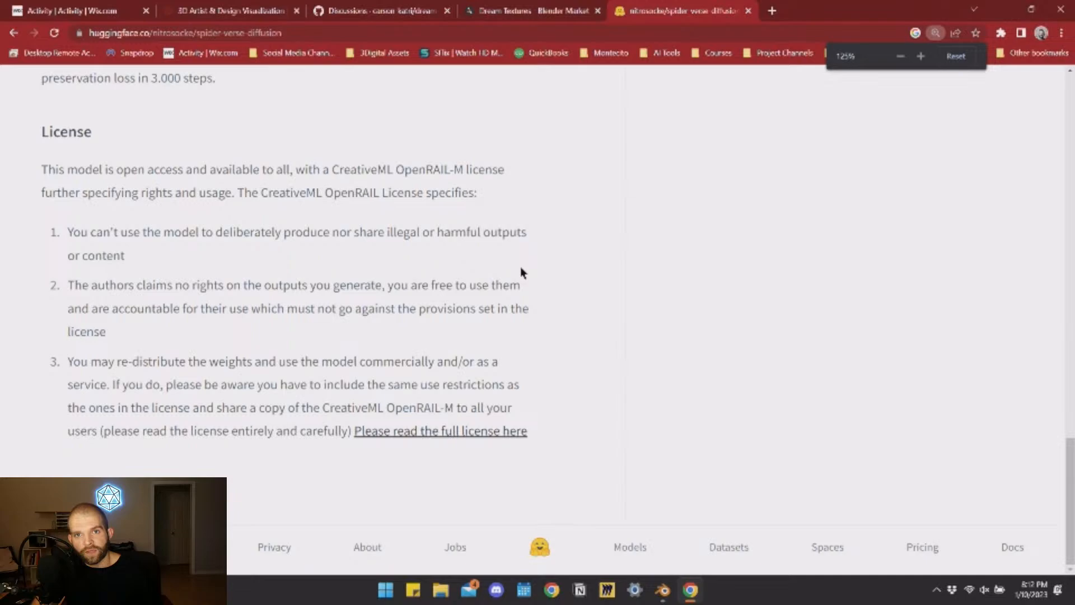
scroll(520, 267, up, 6)
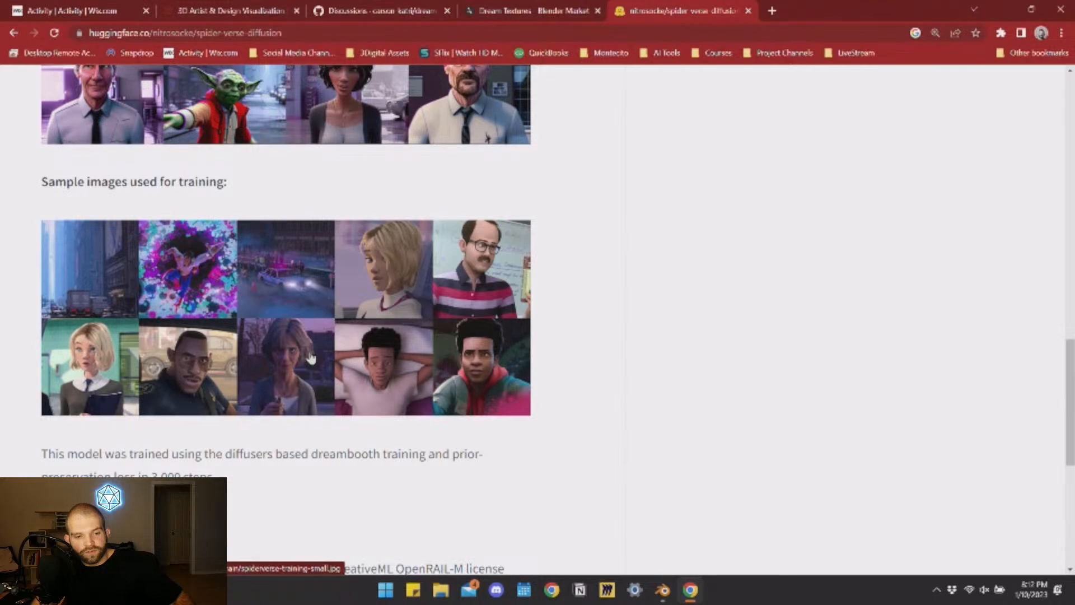
Switch to Blender, widen the Preferences window to check the model download, and open a second Blender instance
key(alt+Tab)
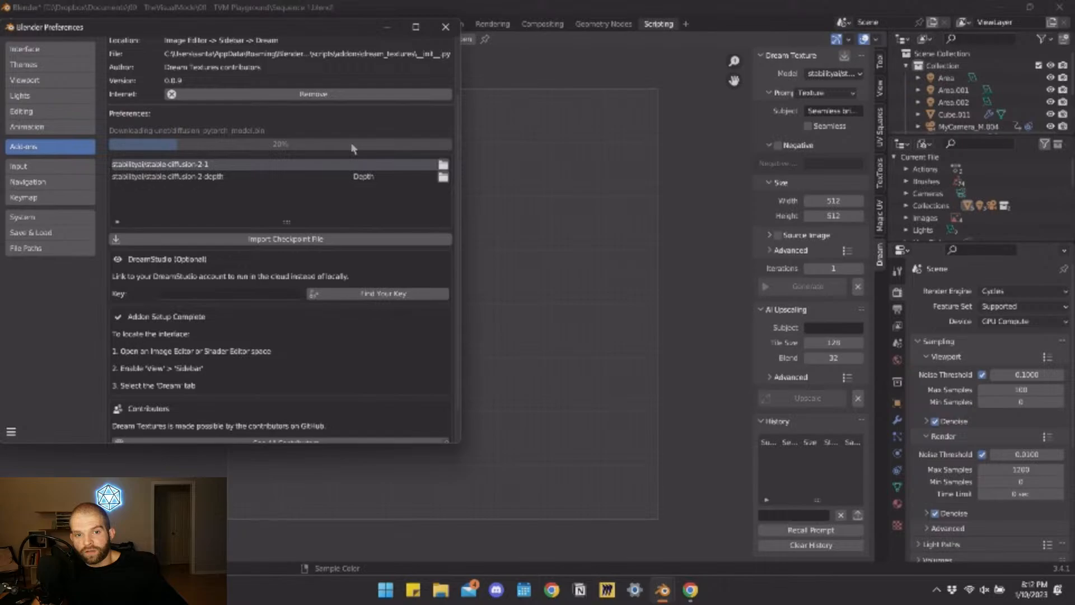
drag(462, 291, 510, 306)
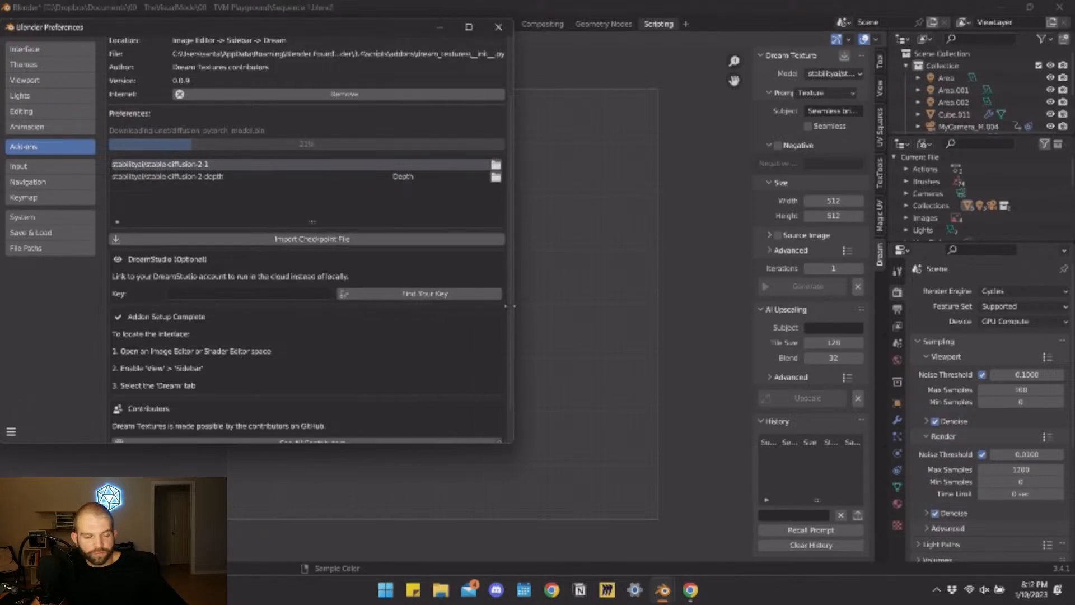
key(super)
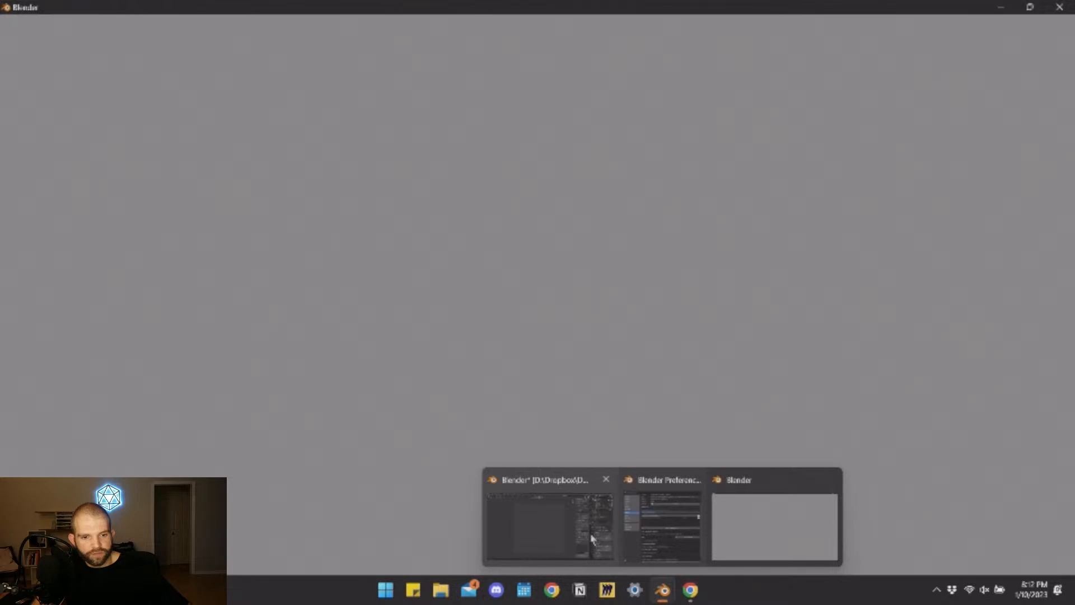
click(592, 538)
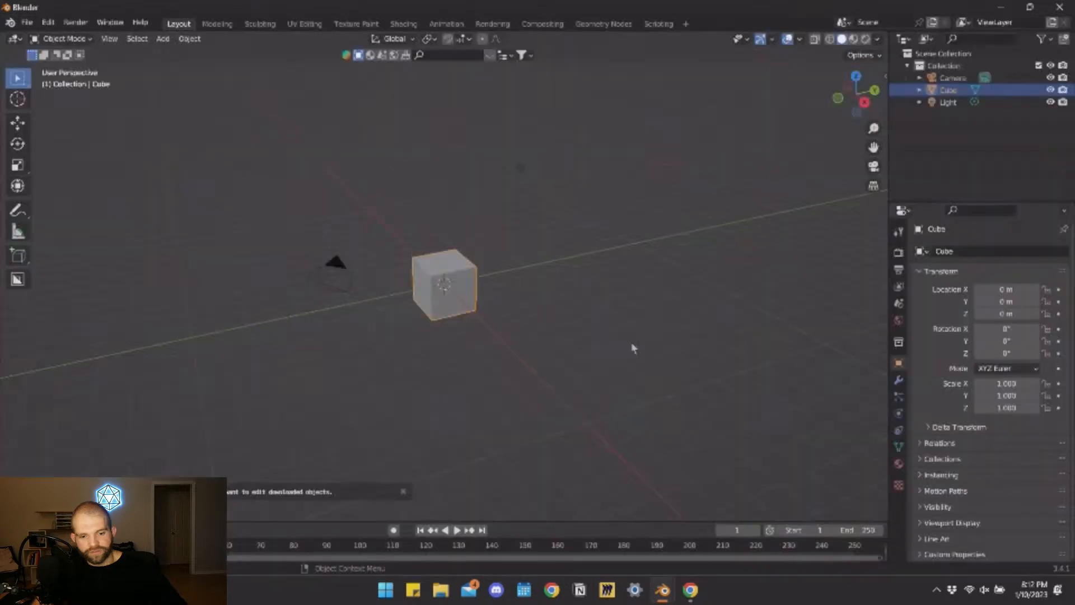
Clear the default scene and turn the 3D viewport into an Image Editor with the Dream Texture settings displayed
click(15, 39)
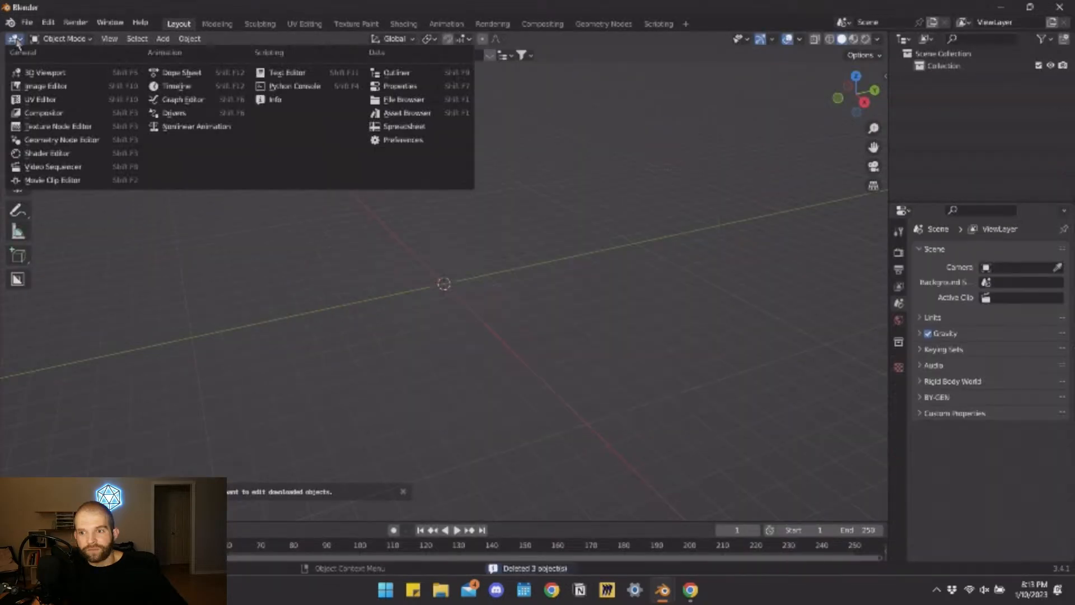
click(40, 85)
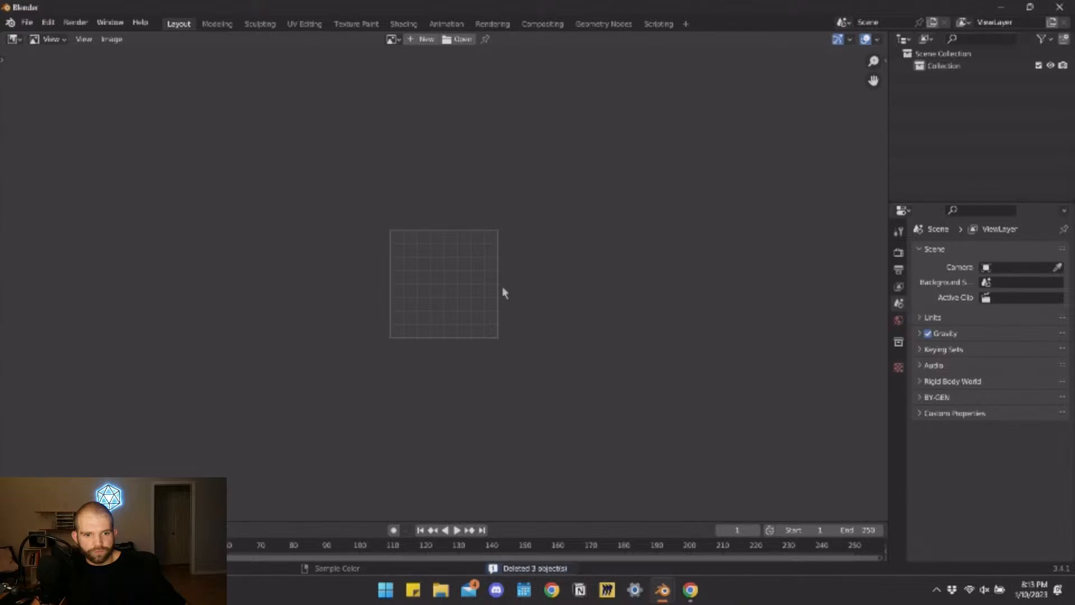
key(n)
key(Home)
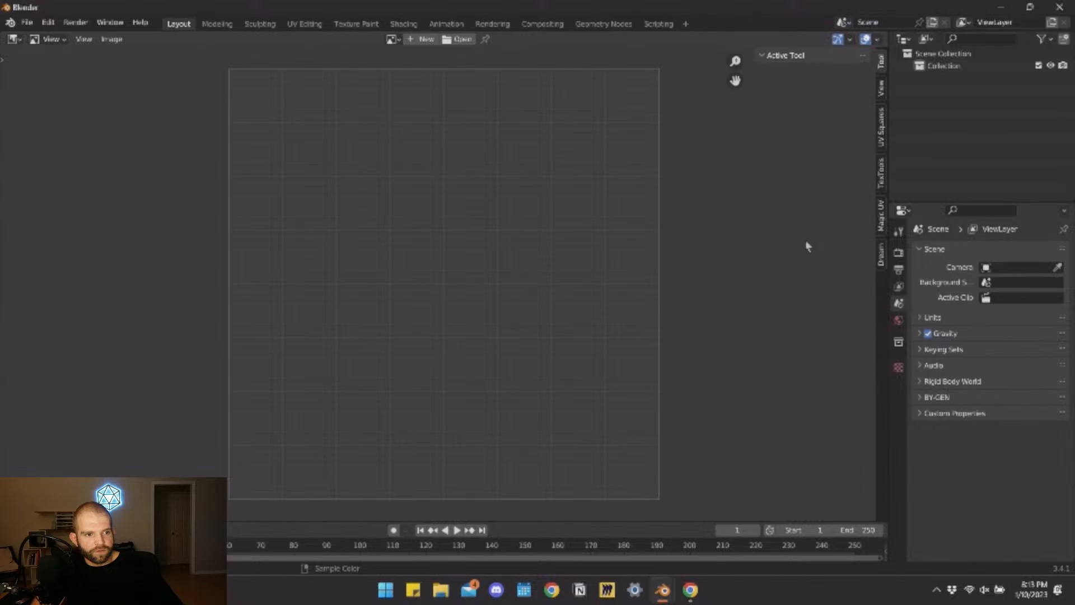
click(881, 254)
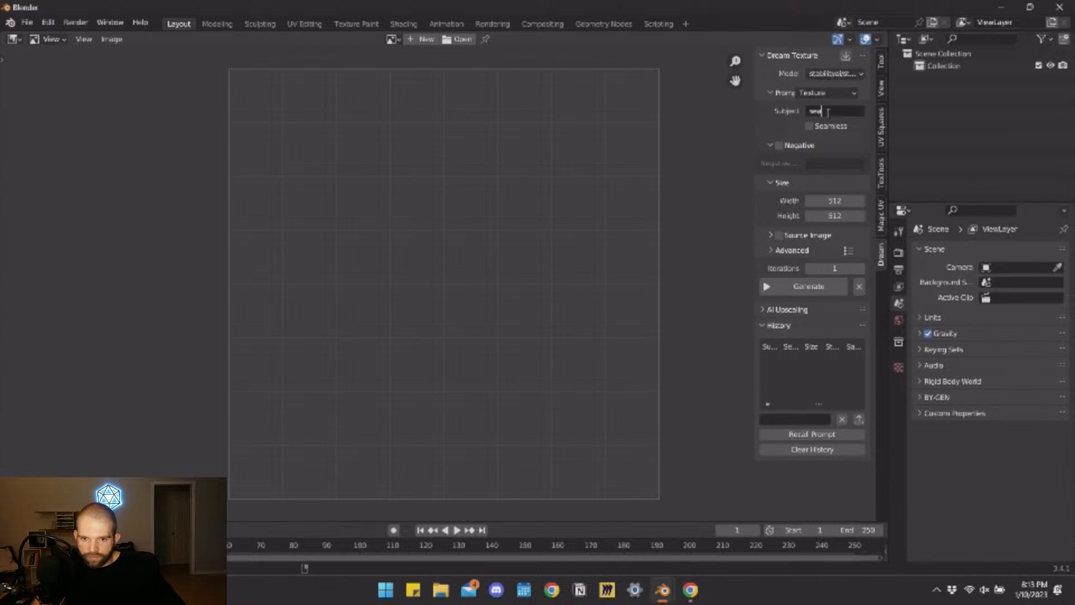
Enter "seamless brick wall with neon graffiti" as the texture prompt's subject and generate the image
text(amless bric)
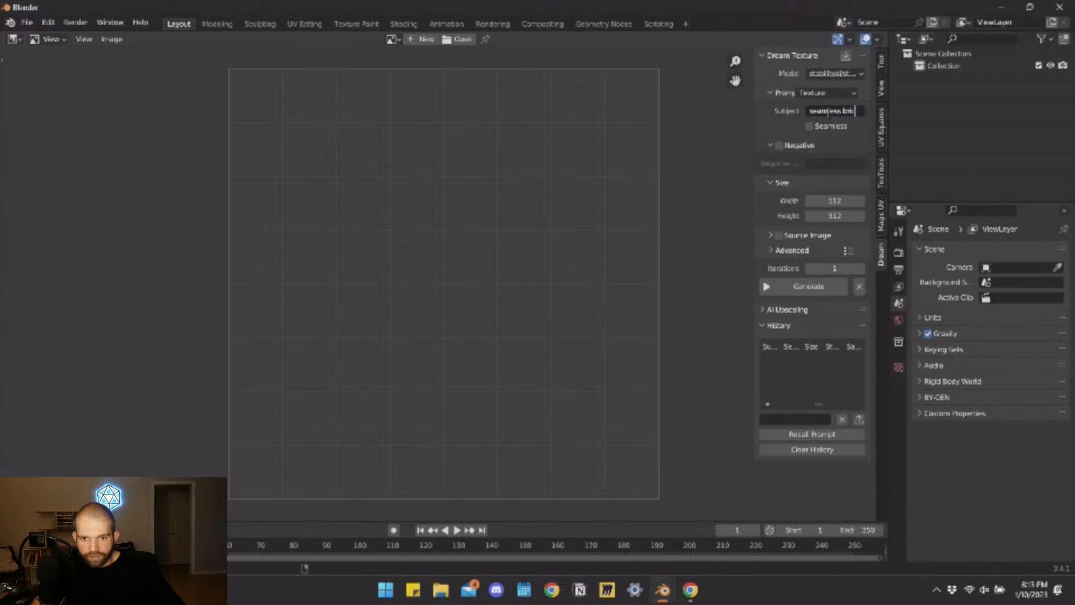
text(k wall)
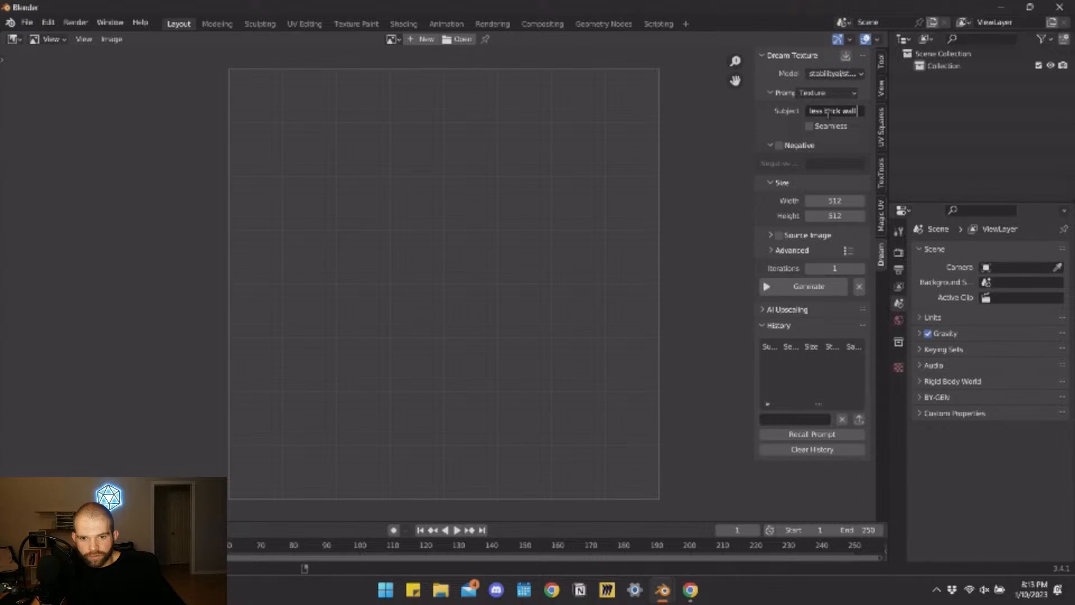
text( with neon graf)
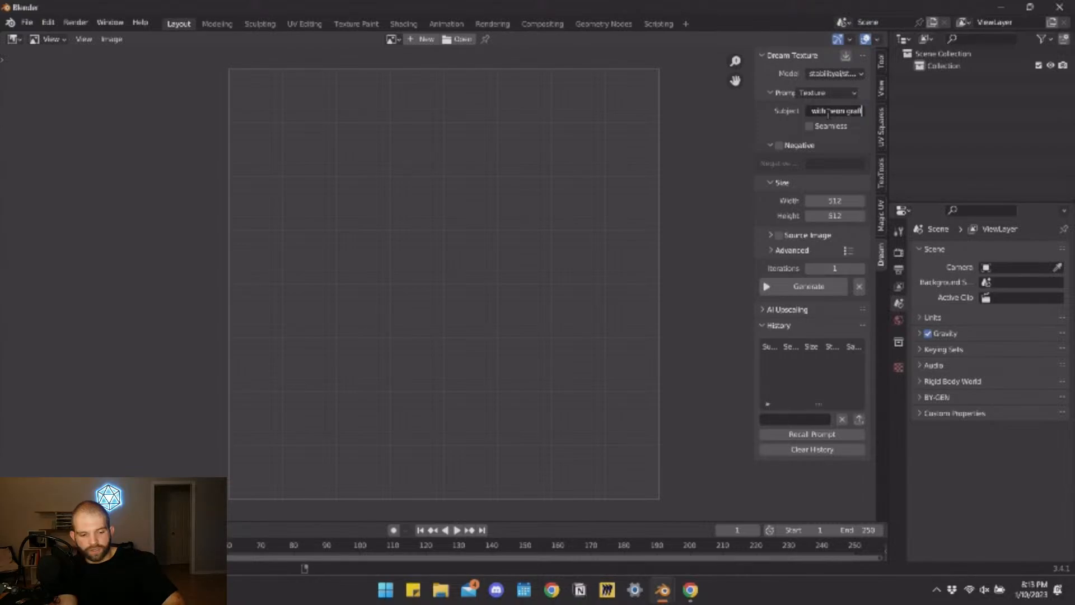
text(fiti)
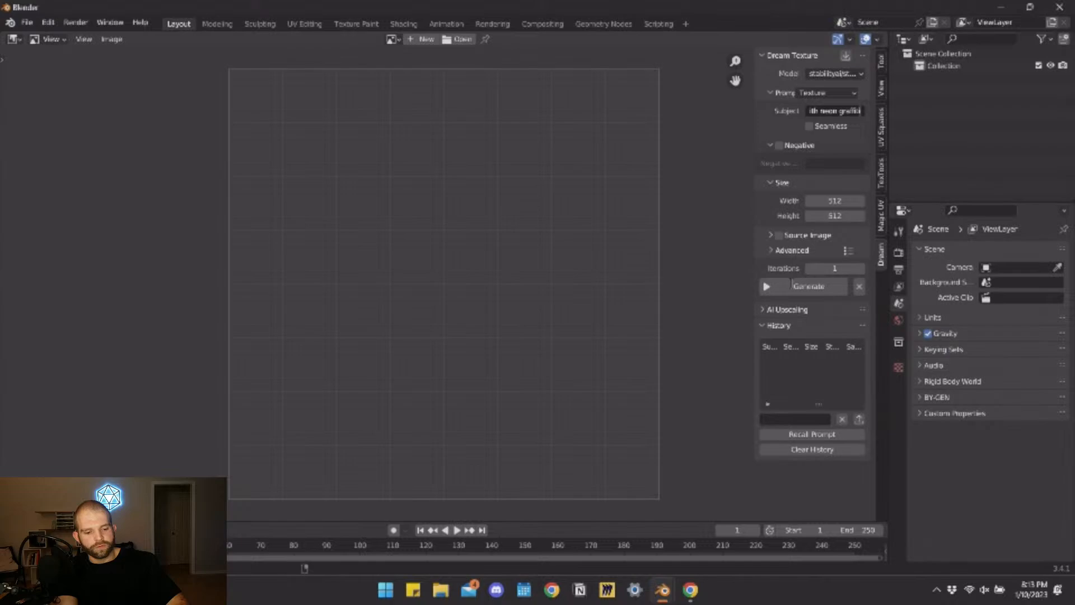
click(792, 286)
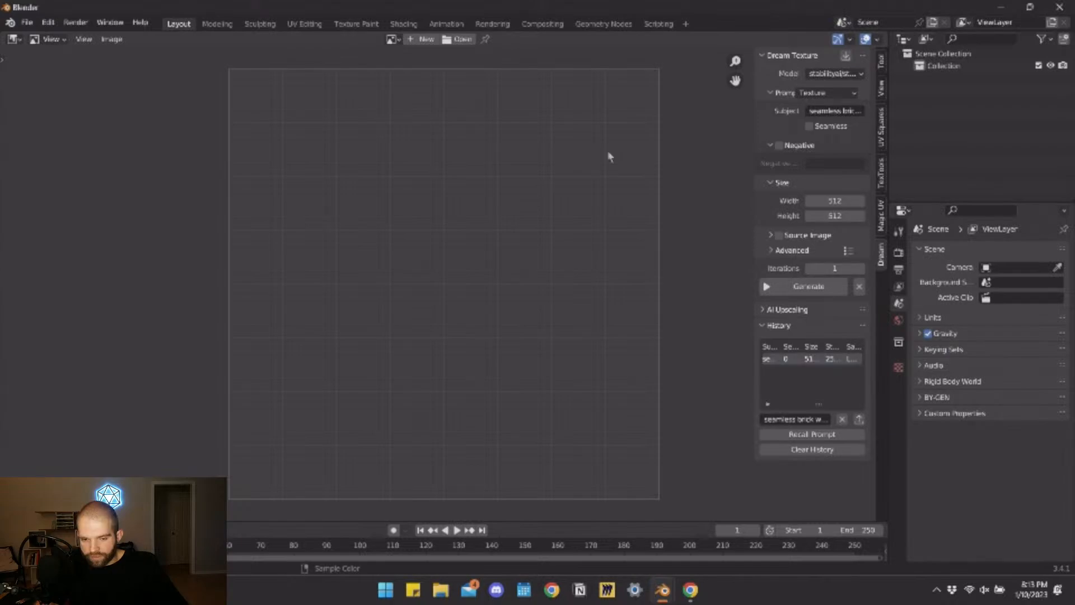
Retry the texture generation with the iterations set to 2, and display Render Result in the Image Editor
click(392, 39)
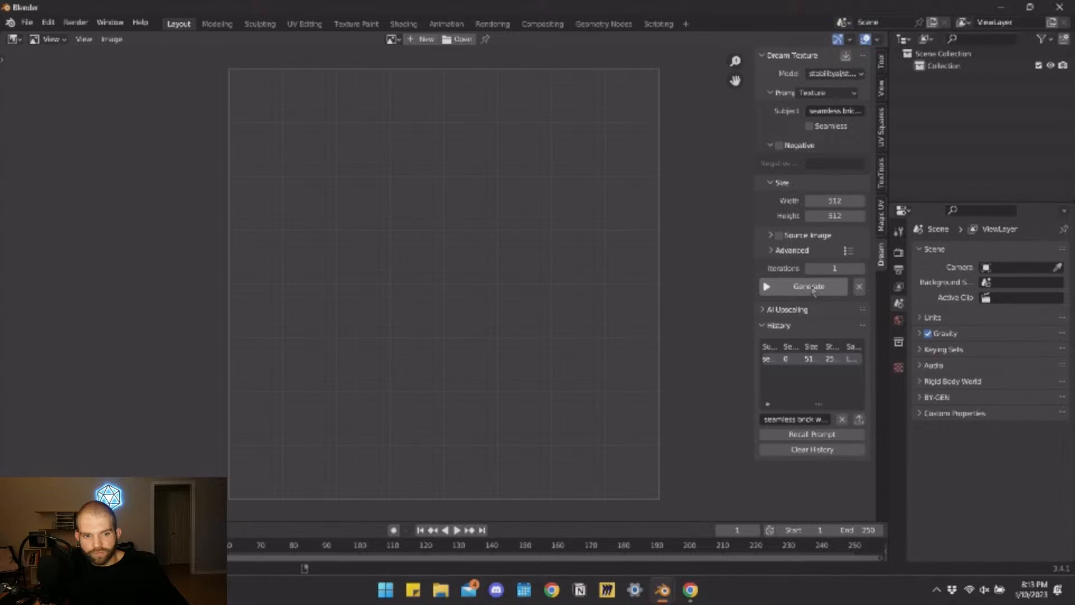
click(842, 270)
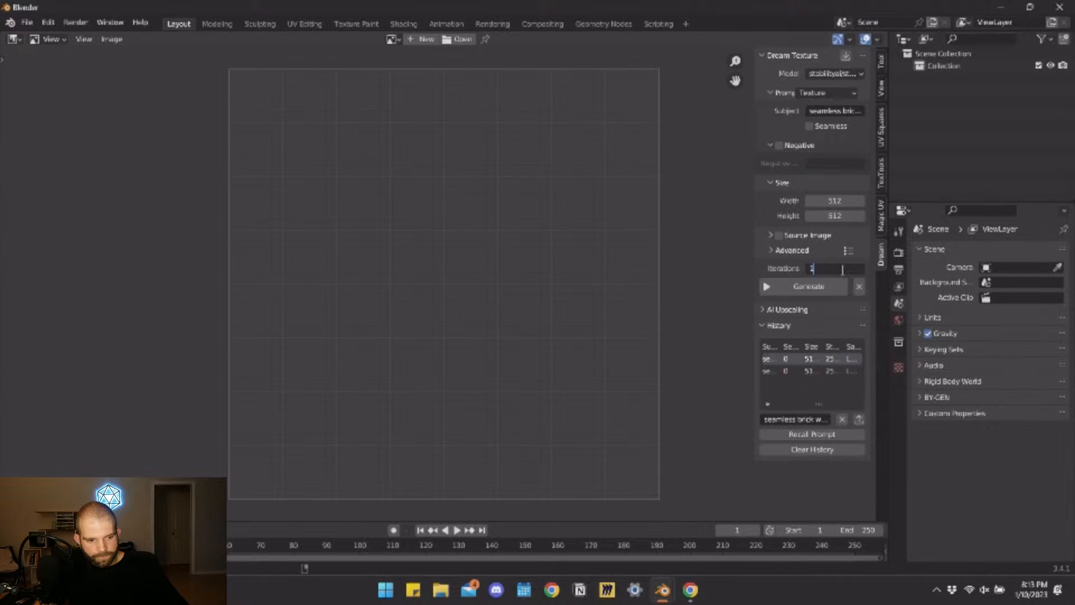
text(2)
key(Return)
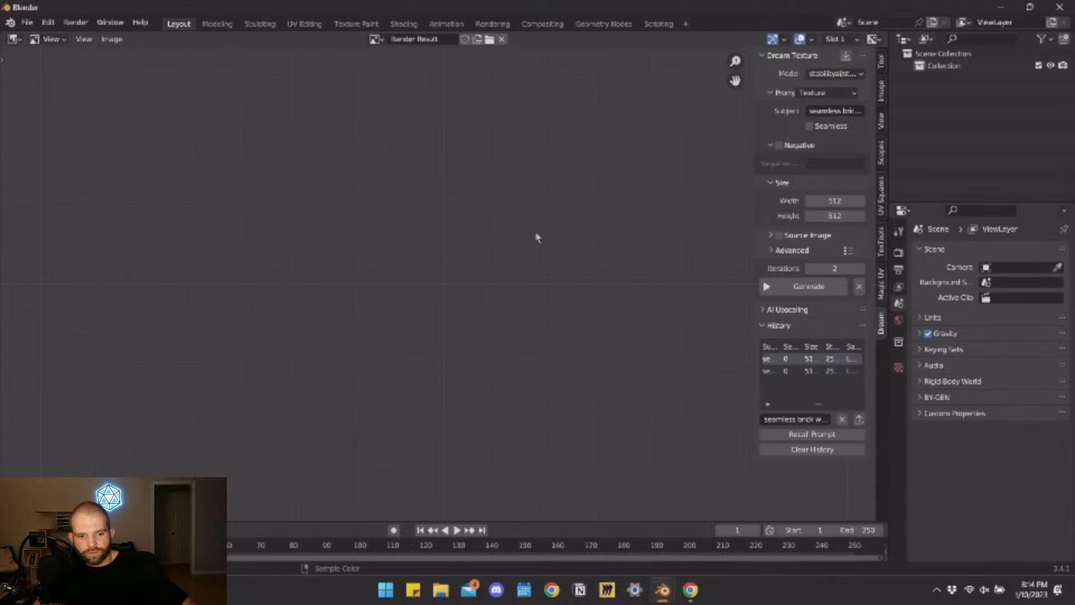
Set the iterations to 4 and generate the brick wall texture again
click(804, 285)
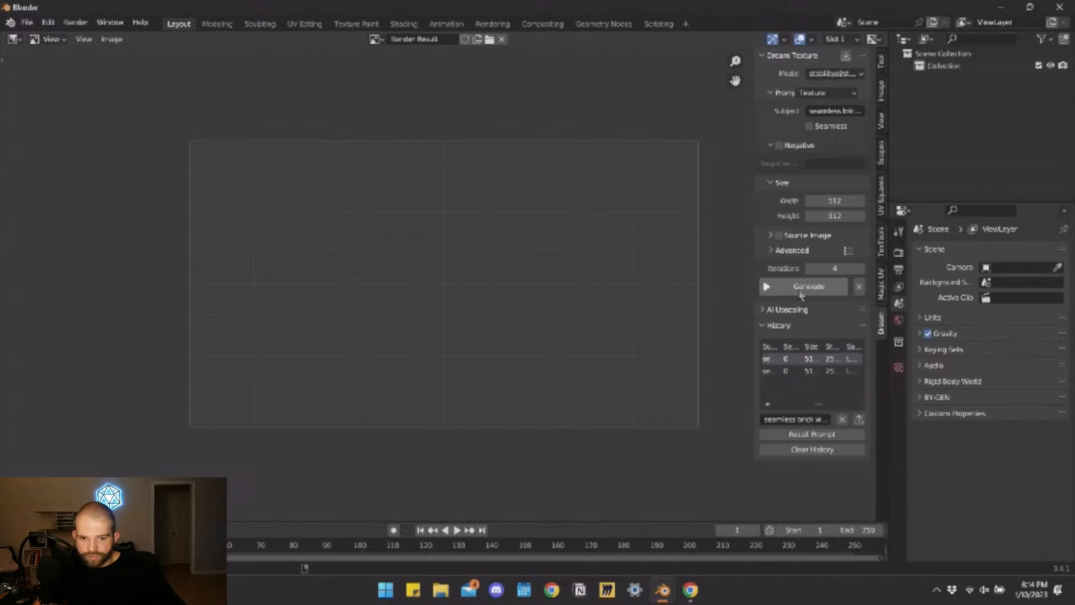
click(806, 293)
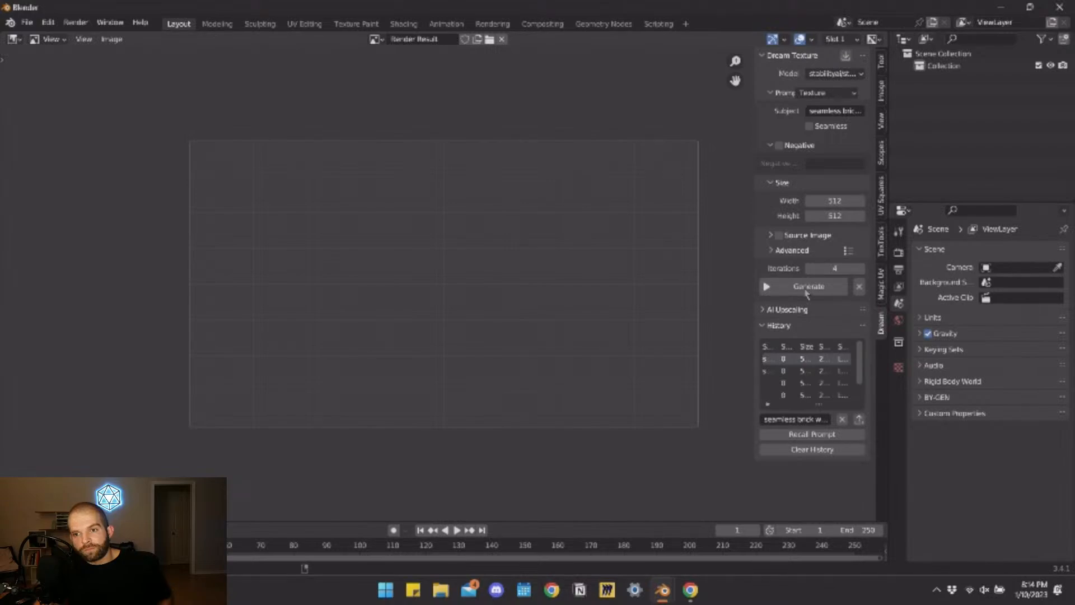
Widen the Dream sidebar to read the full generation entries, and clear the prompt history
drag(753, 375, 657, 396)
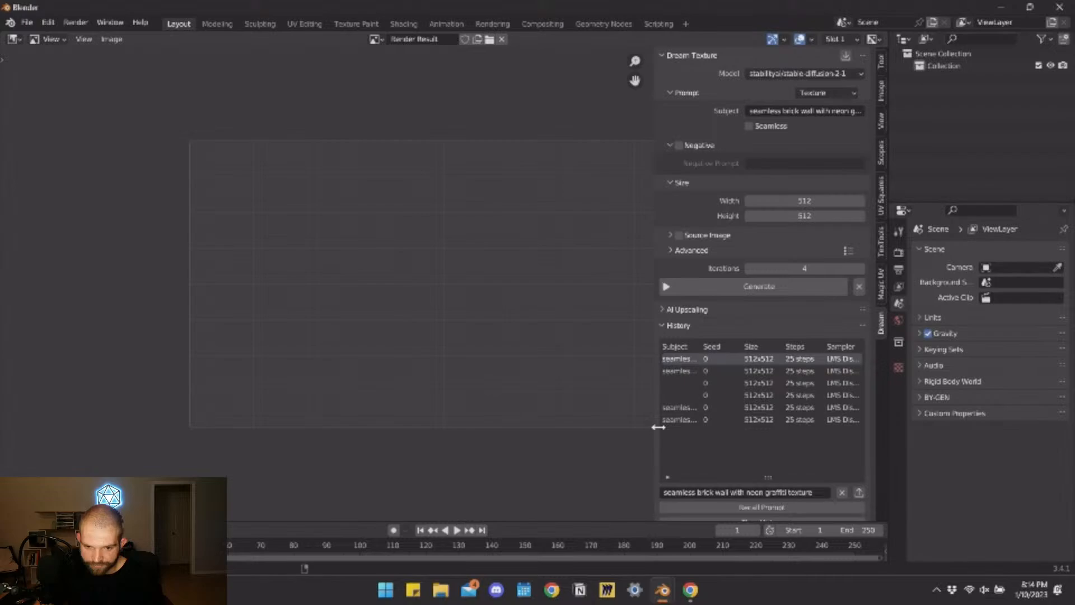
drag(658, 427, 684, 427)
mouse_move(663, 596)
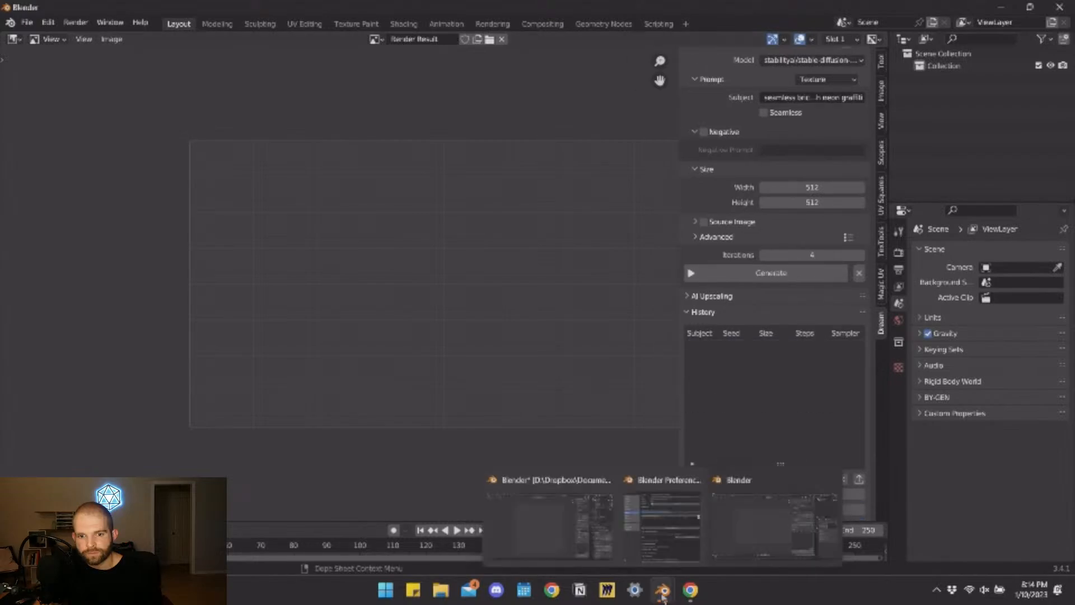
Check the model download progress in the Dream Textures preferences, and return to the Blender window with the render result
click(663, 524)
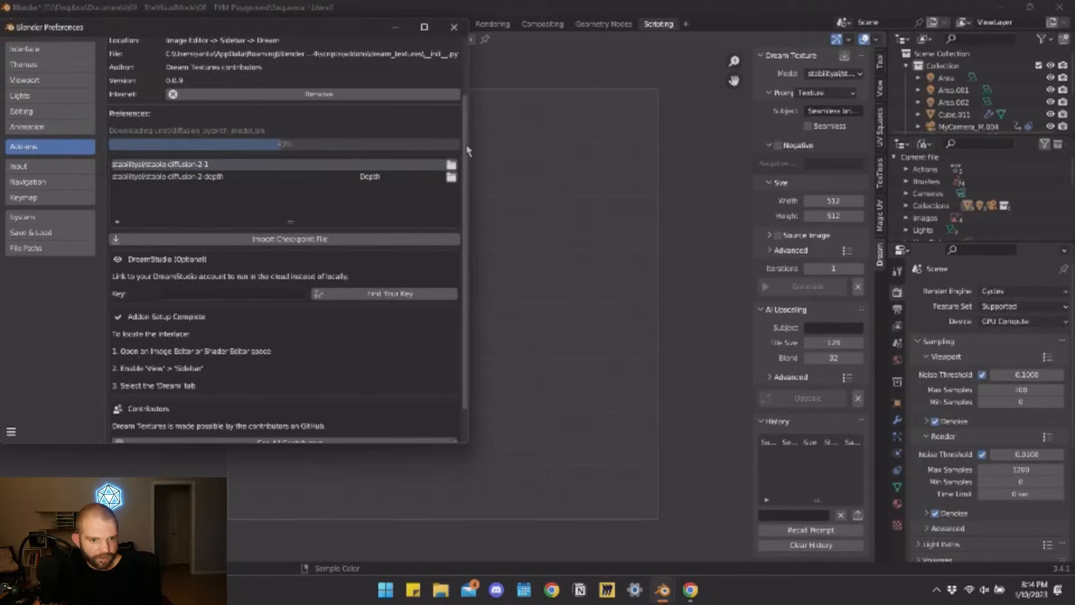
drag(468, 150, 461, 152)
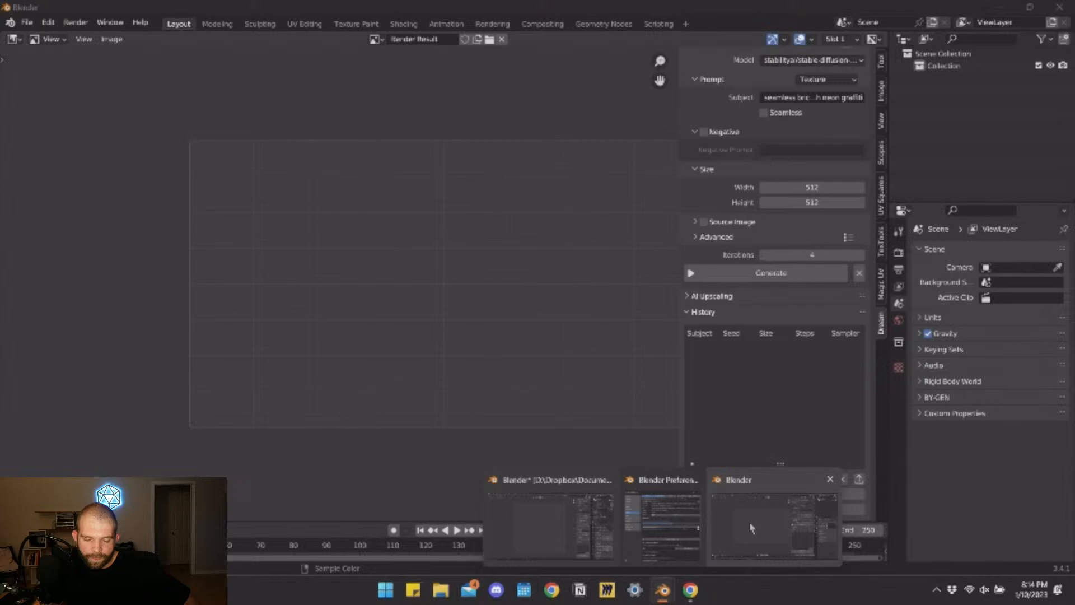
click(751, 528)
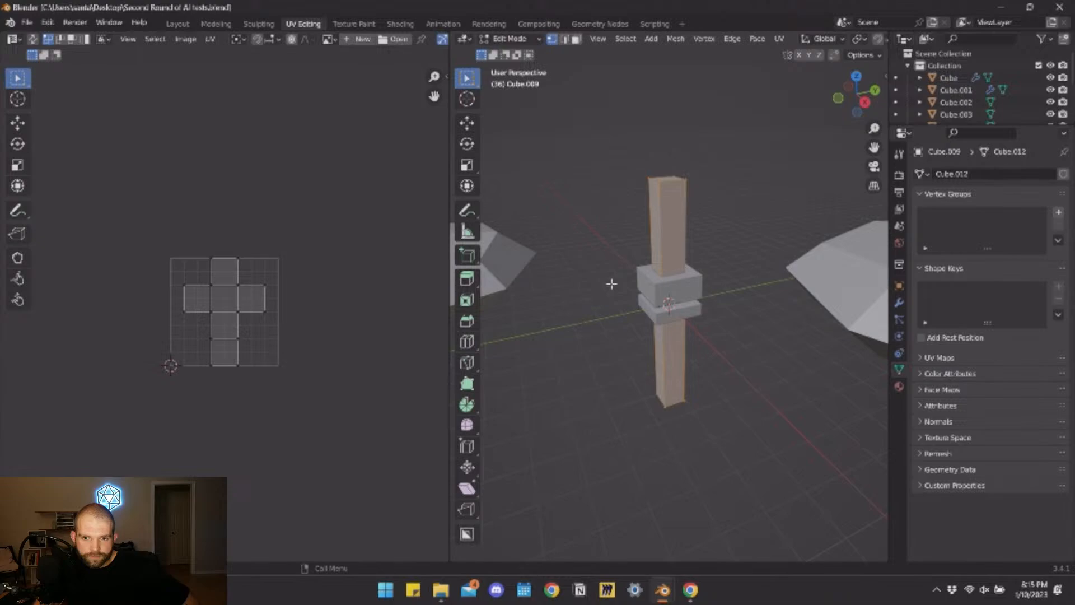
Deselect the mesh in the test scene, show the Dream Texture Projection settings in the 3D viewport, and quit this Blender instance
scroll(611, 284, down, 1)
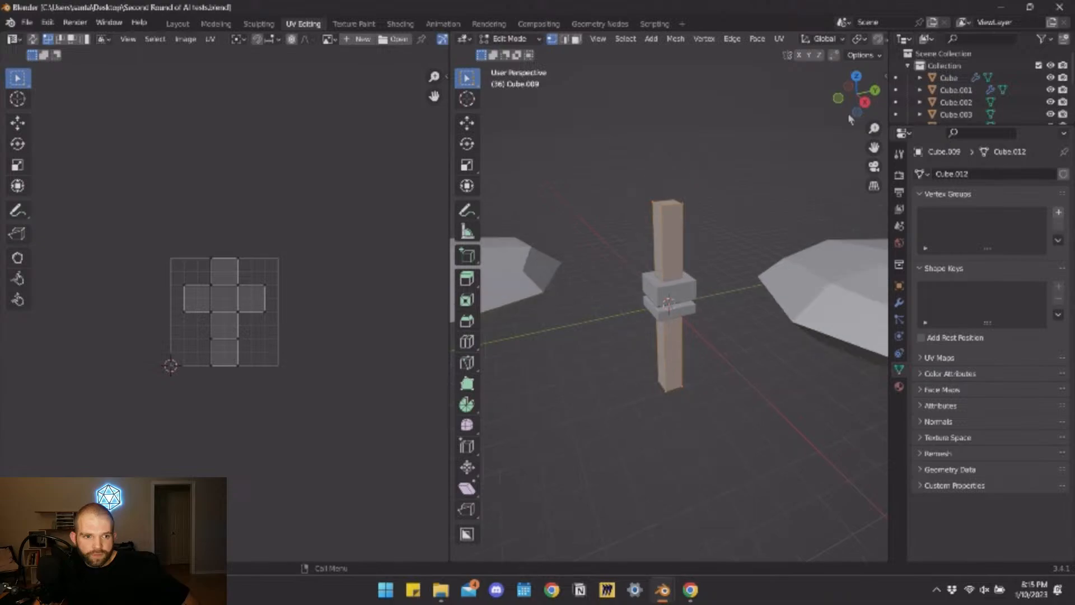
click(684, 151)
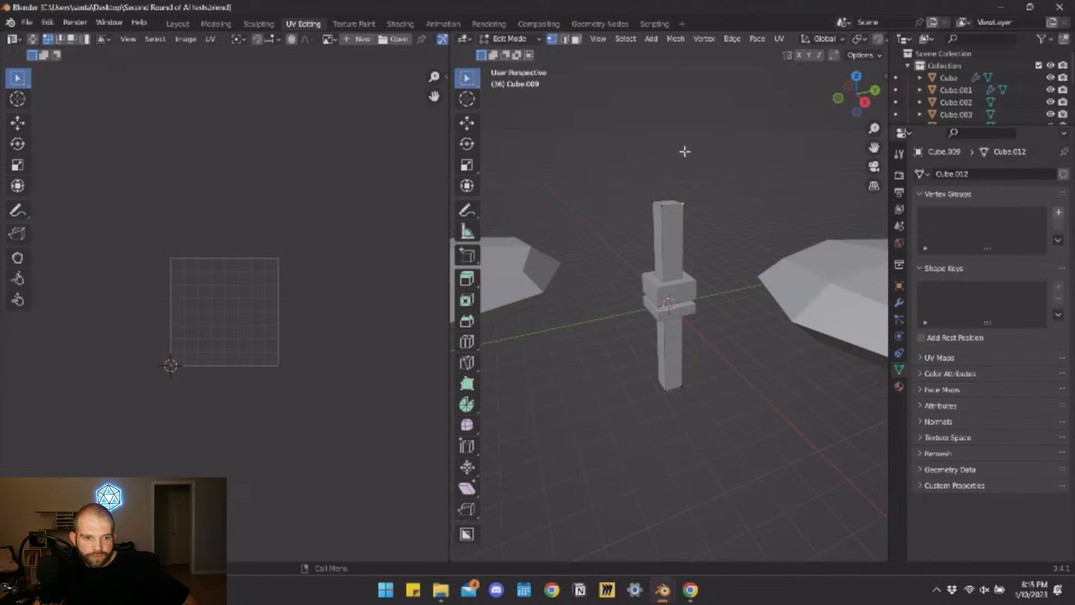
key(n)
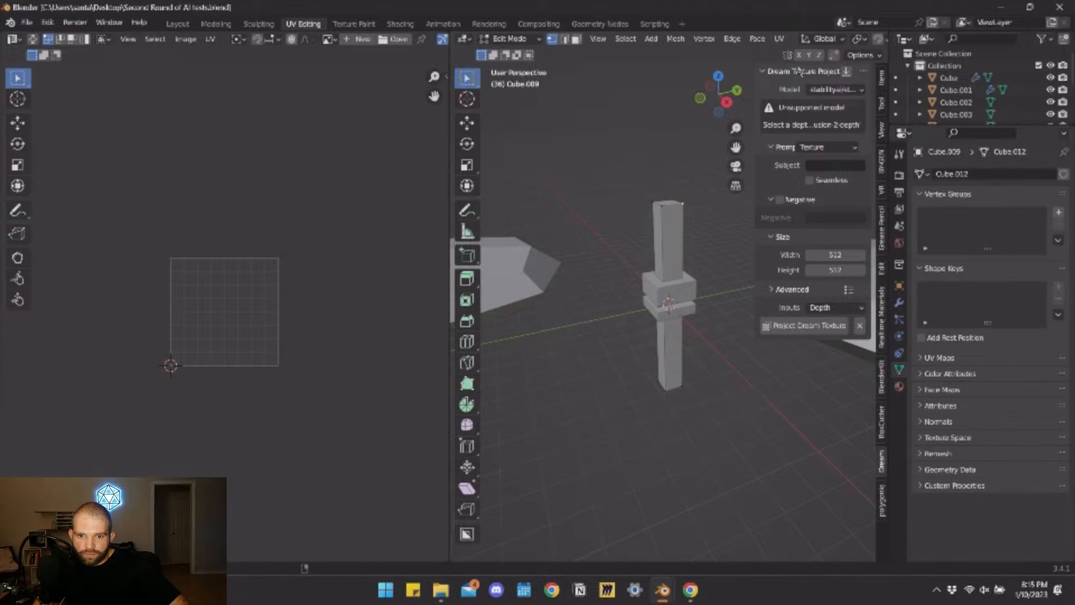
key(ctrl+q)
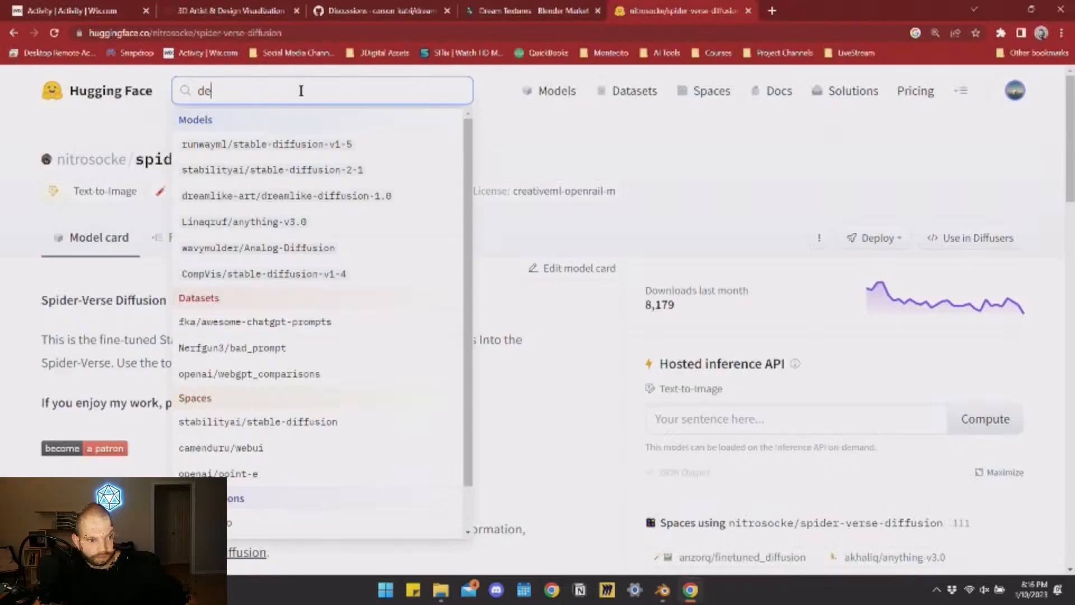
Search Hugging Face for "dept", and open the main page of the carson-katri/dream-textures repository on GitHub
text(pt)
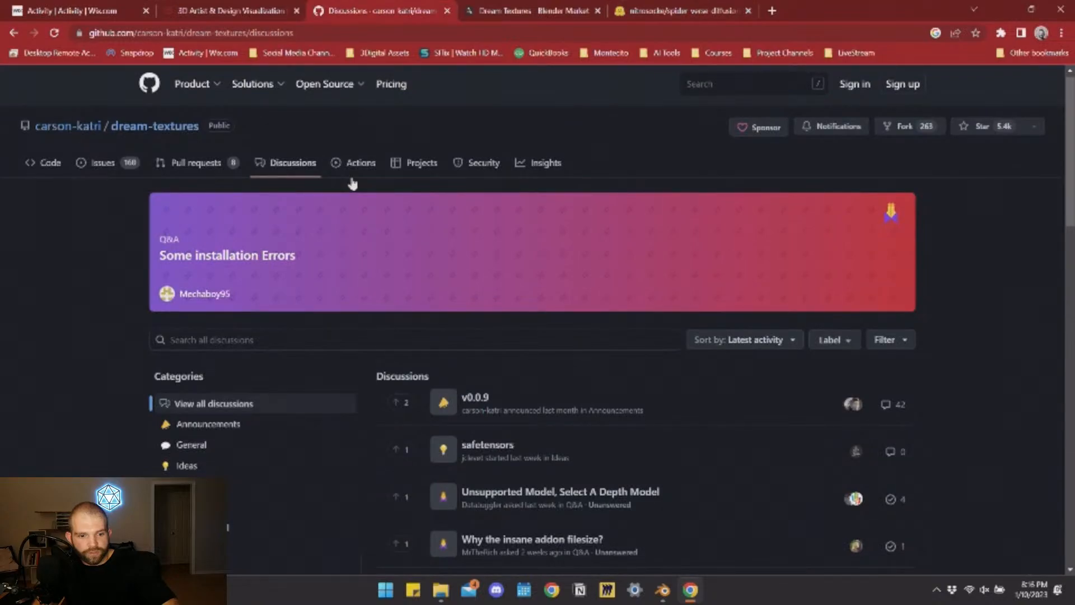
scroll(352, 183, up, 1)
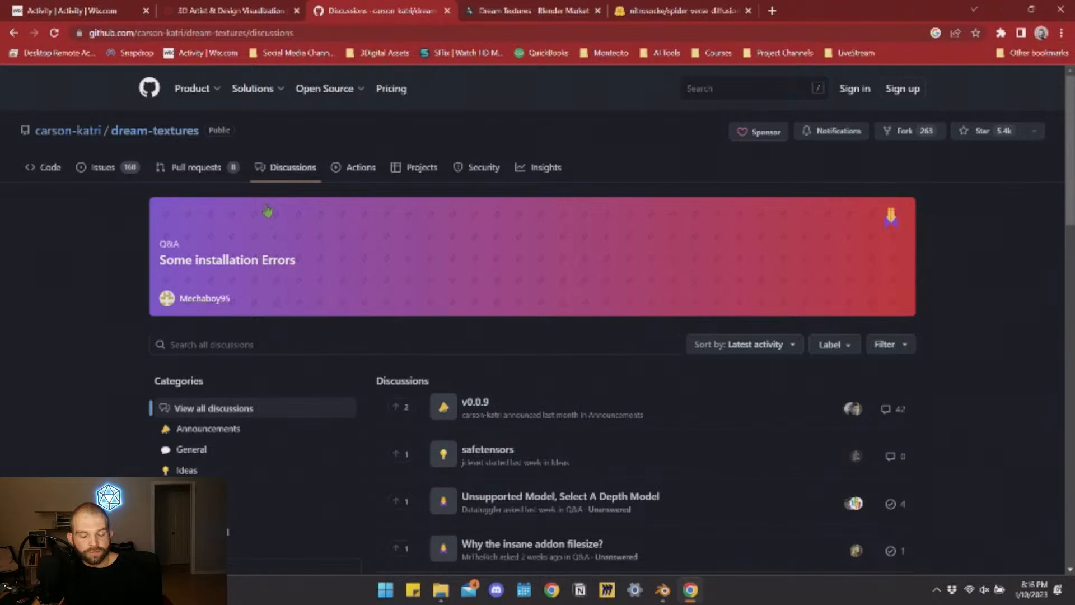
click(102, 167)
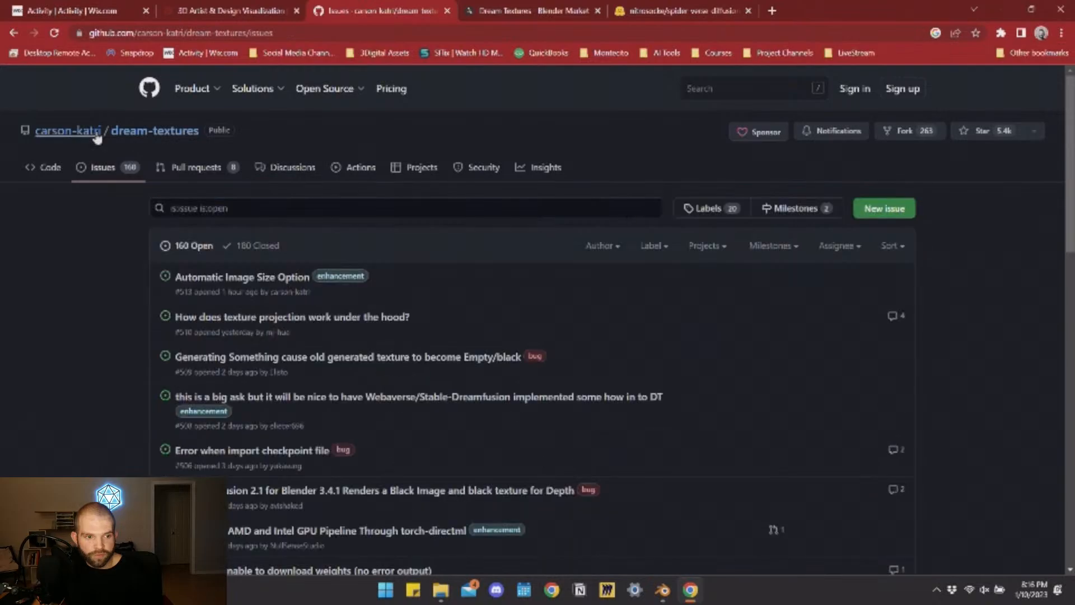
click(169, 139)
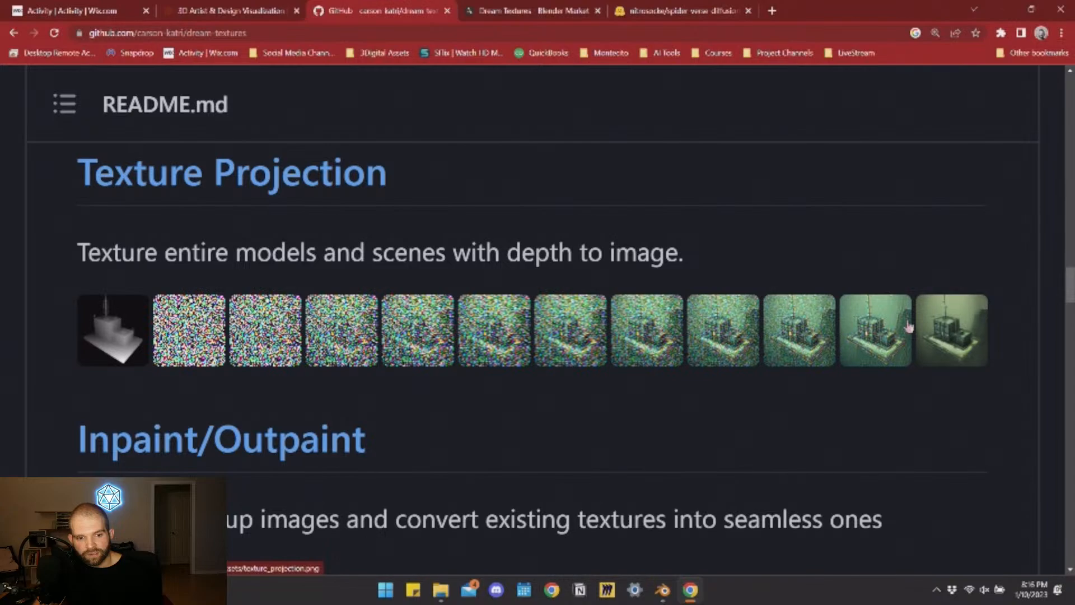
Read the README's feature sections and the Texture Projection guide, including its edit mode, prompting and projection instructions
scroll(908, 328, down, 7)
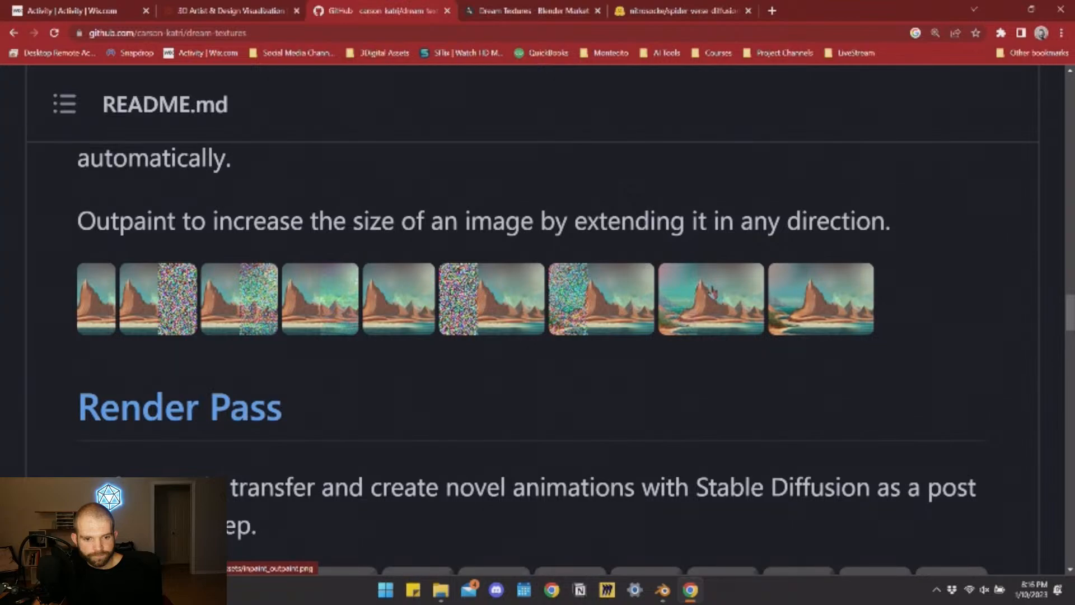
scroll(105, 282, down, 10)
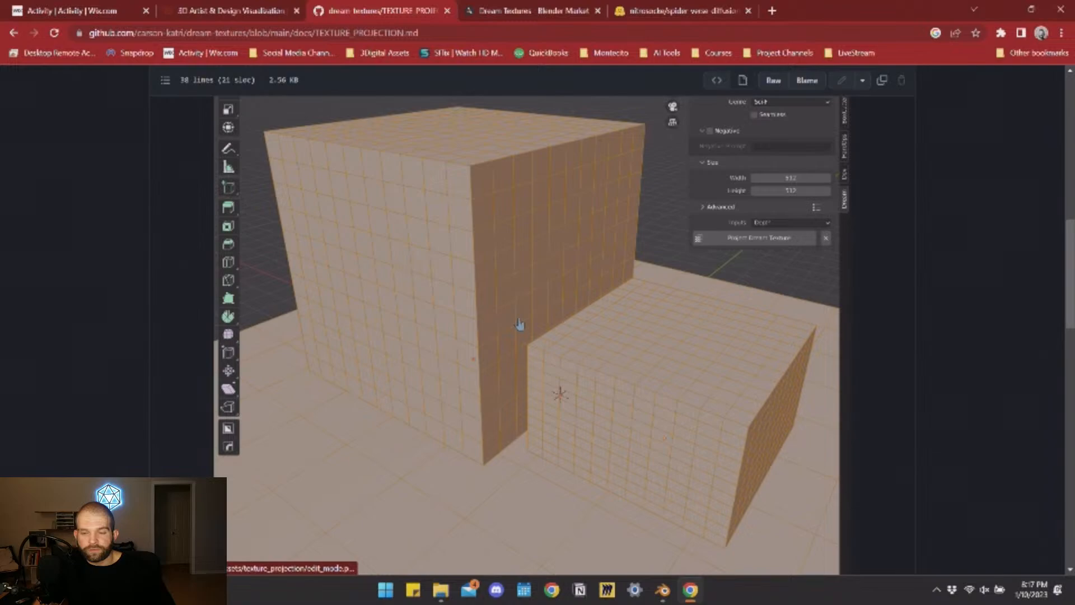
scroll(585, 292, down, 2)
scroll(586, 292, down, 1)
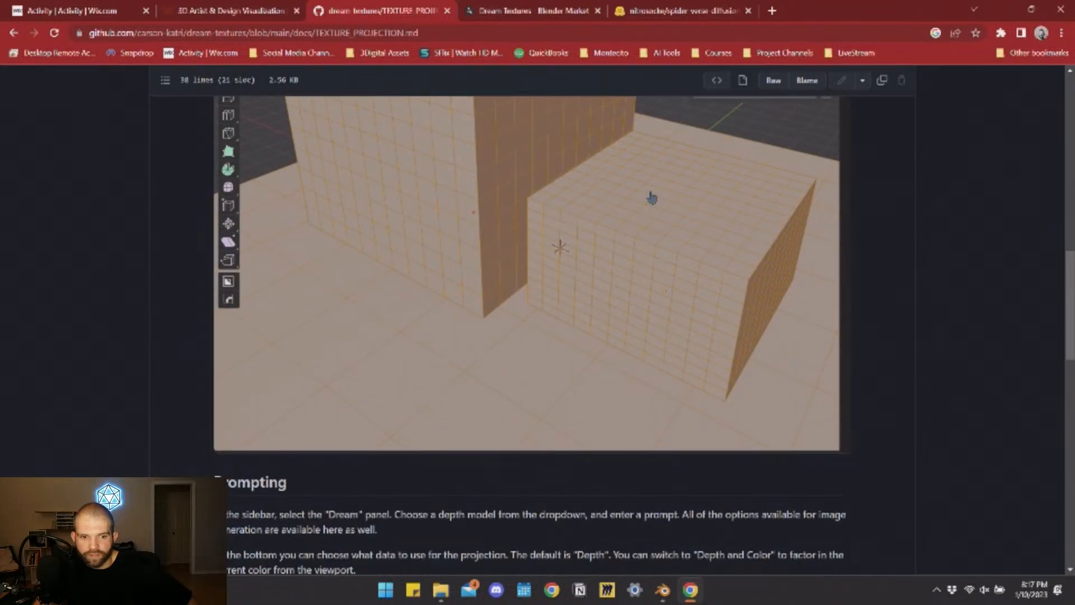
scroll(574, 278, down, 10)
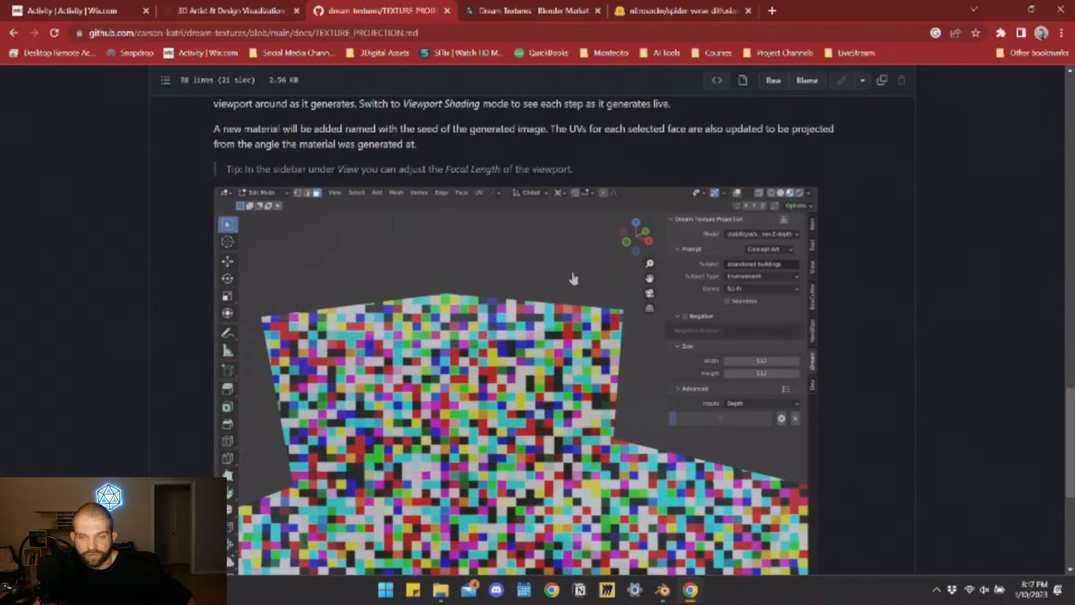
scroll(574, 278, down, 4)
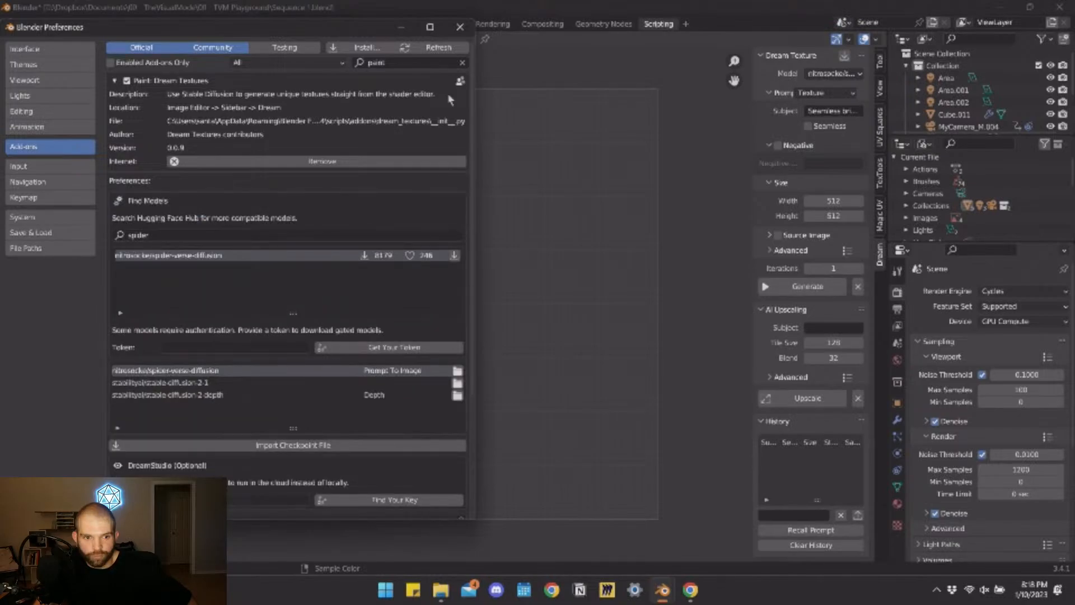
Replace the Water material on Plane.005 with a new material in Blender
click(16, 508)
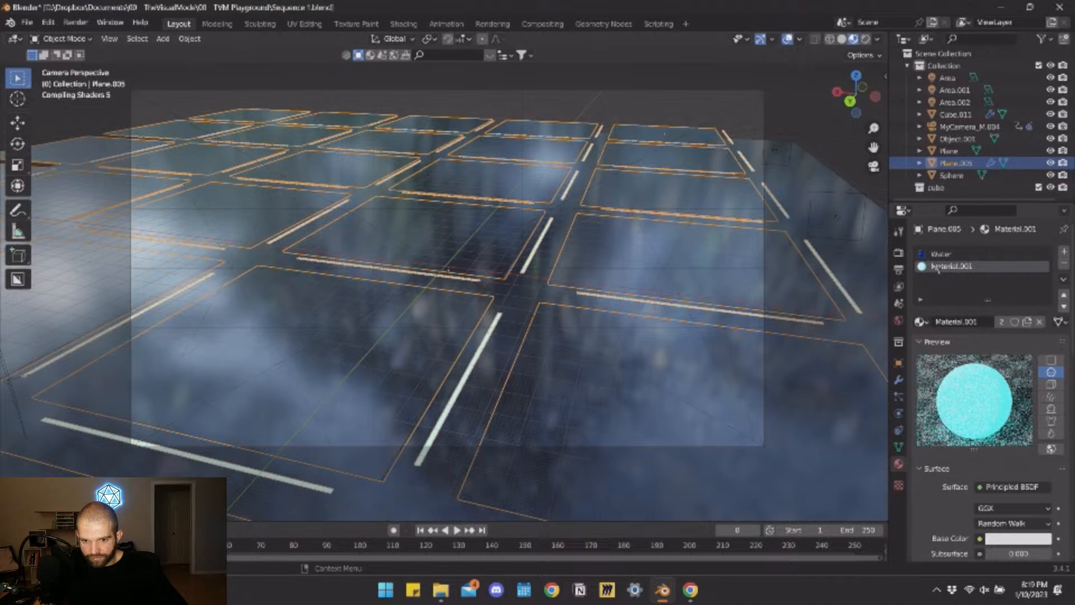
ctrl+click(939, 254)
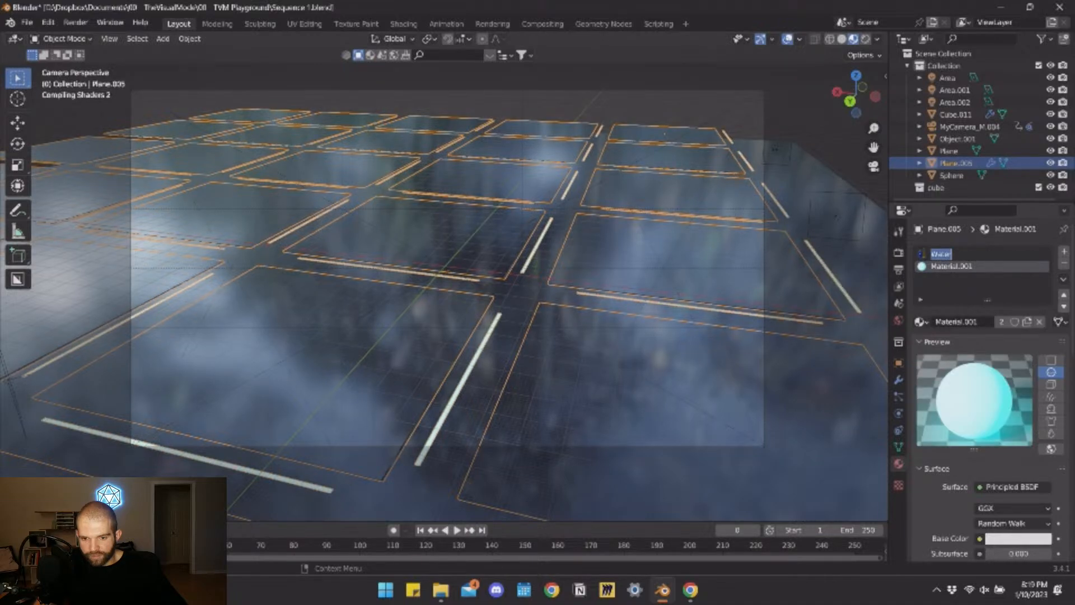
click(923, 254)
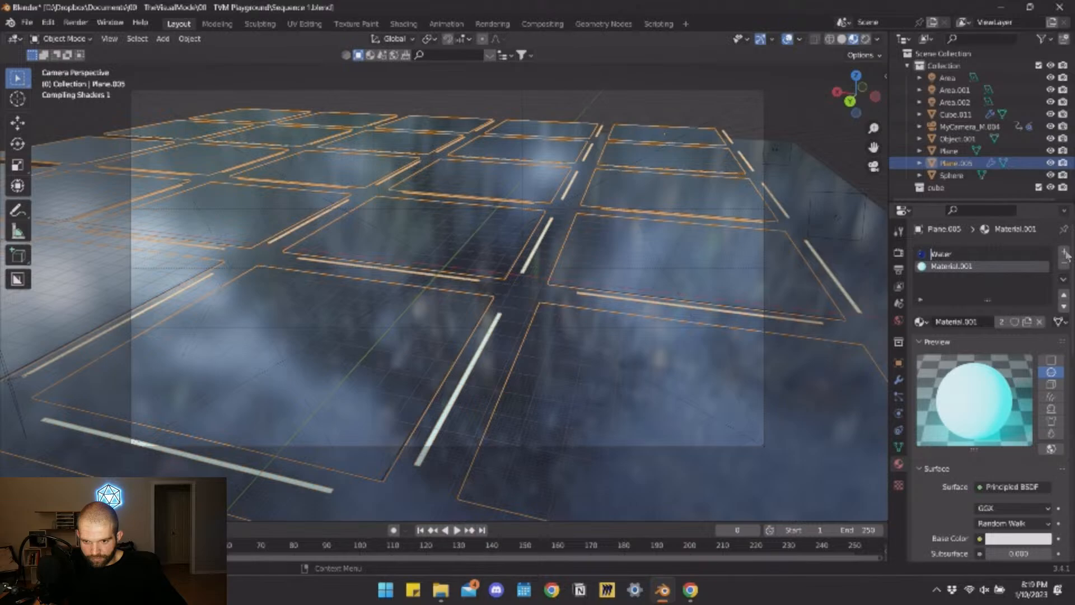
click(1065, 253)
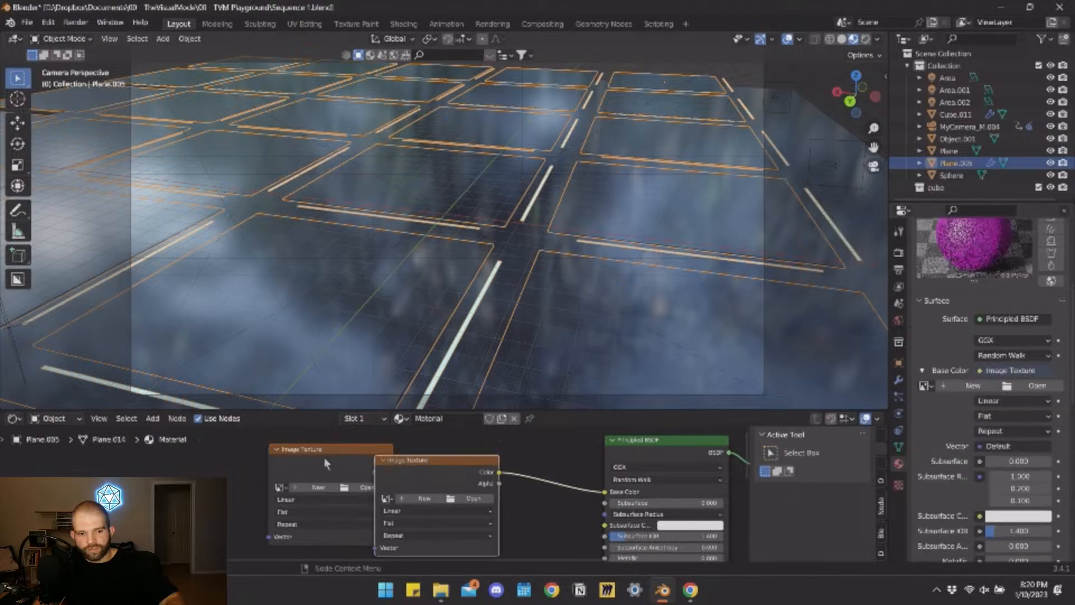
Delete the unconnected duplicate Image Texture node from the new material's node tree
click(326, 464)
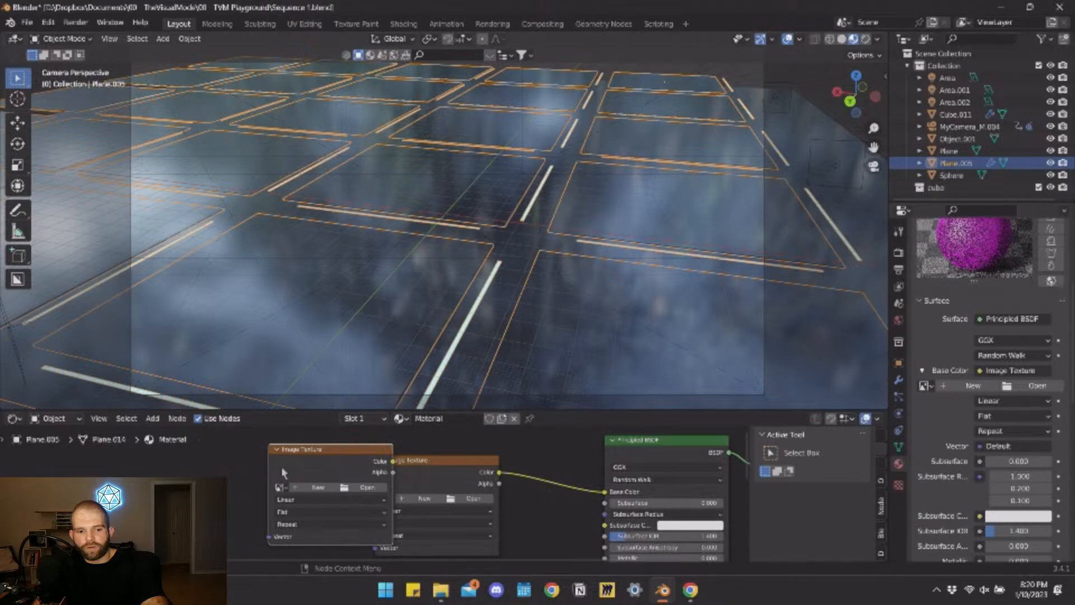
key(x)
scroll(495, 524, down, 1)
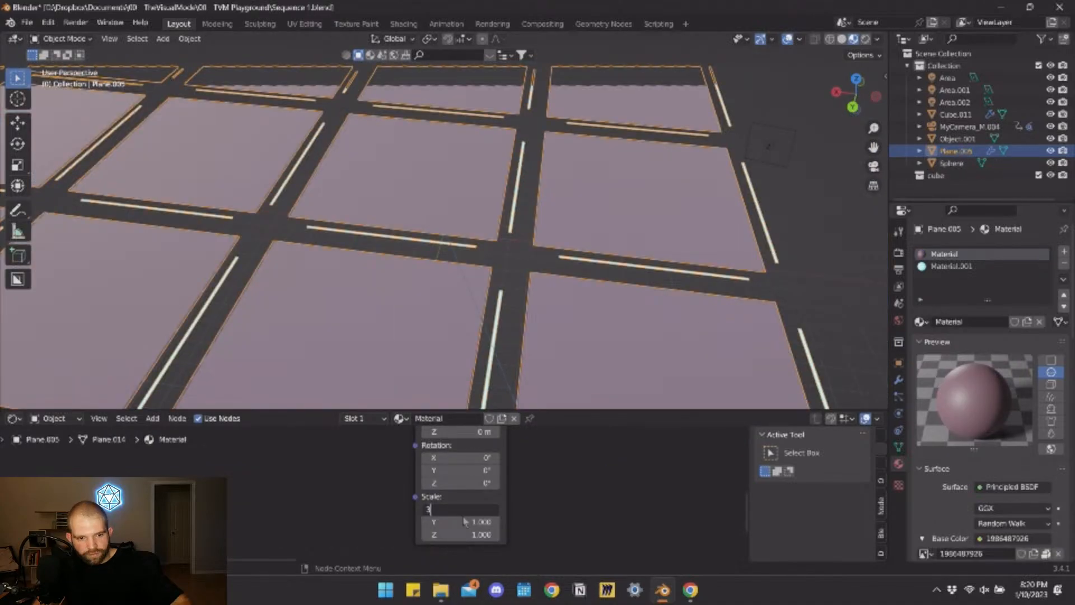
Set the Mapping node's X scale to 3, and connect the Texture Coordinate node's Generated output to its Vector input
key(Return)
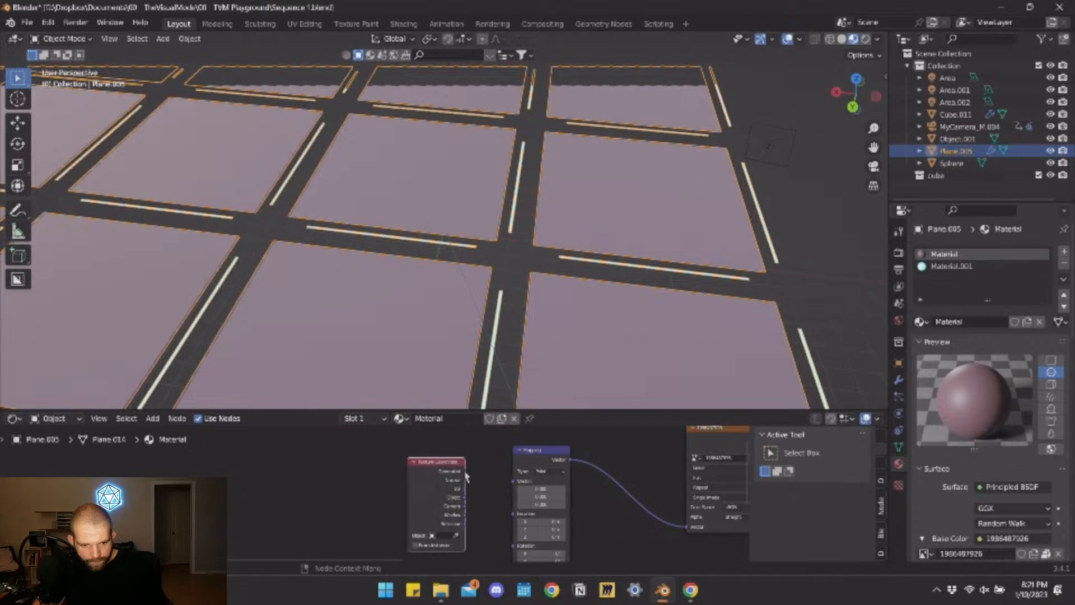
drag(466, 471, 470, 468)
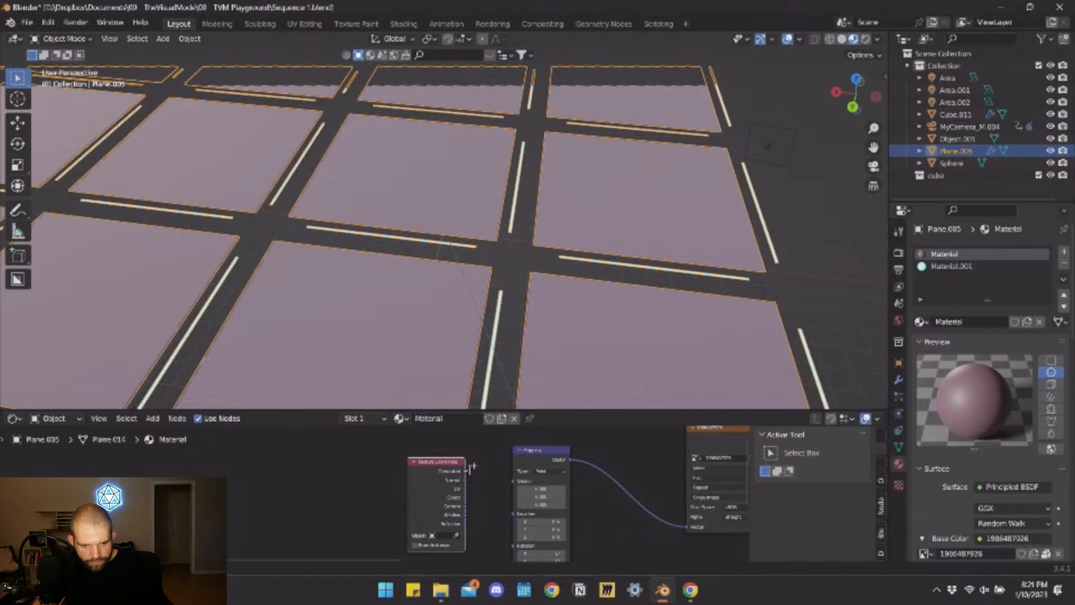
drag(466, 471, 513, 480)
scroll(390, 178, up, 3)
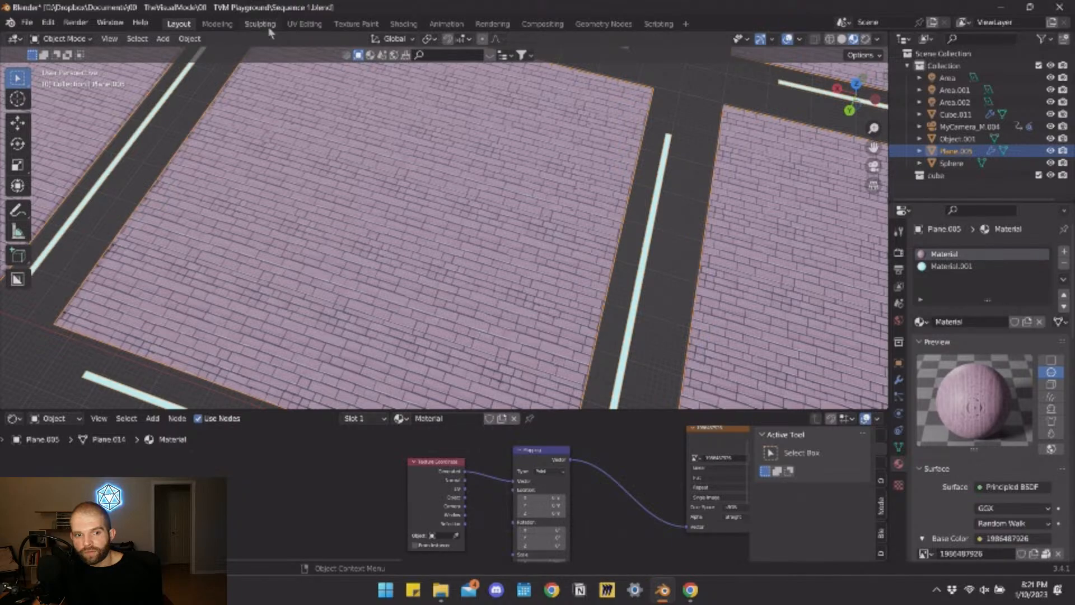
Check Plane.005's UV layout in the UV Editing workspace, and switch to the Scripting workspace
click(304, 24)
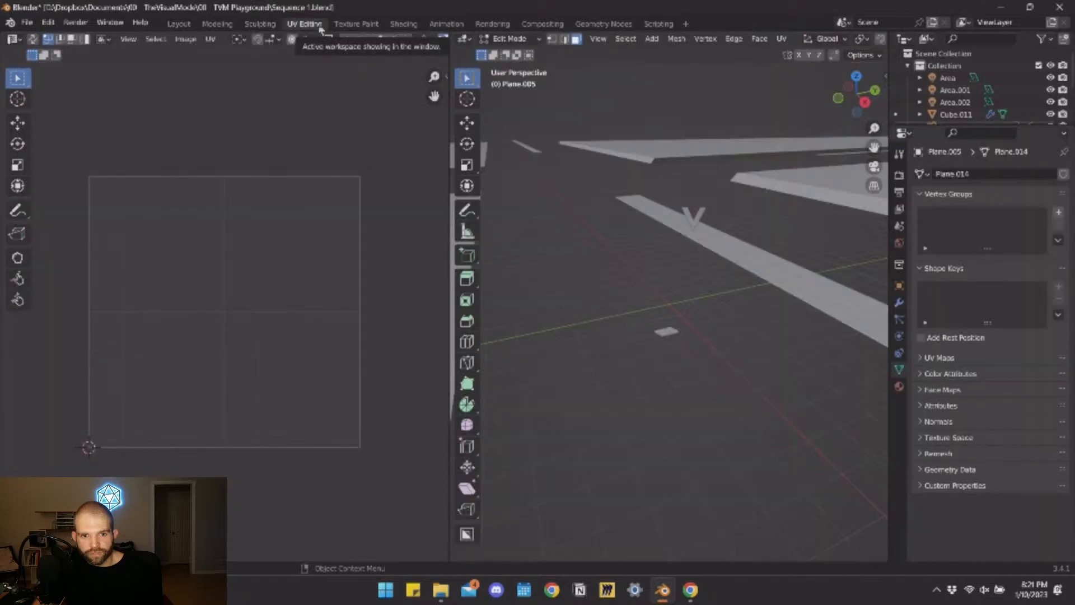
click(658, 25)
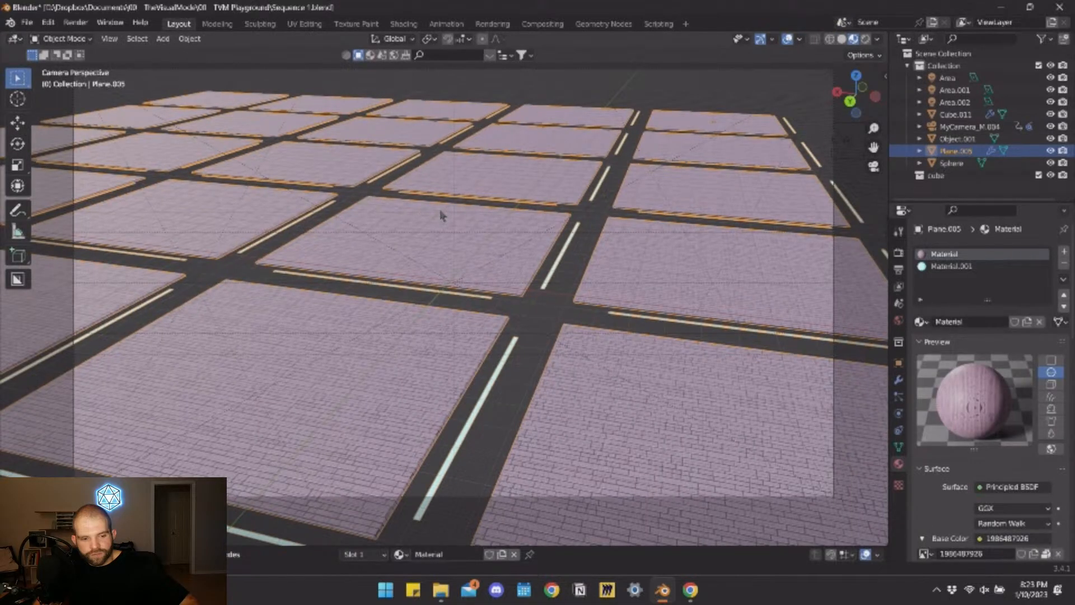
Show the Dream Texture Projection settings in the Layout viewport, and select the stabilityai/stable-diffusion-2-depth model
shift+middle_drag(439, 206, 431, 227)
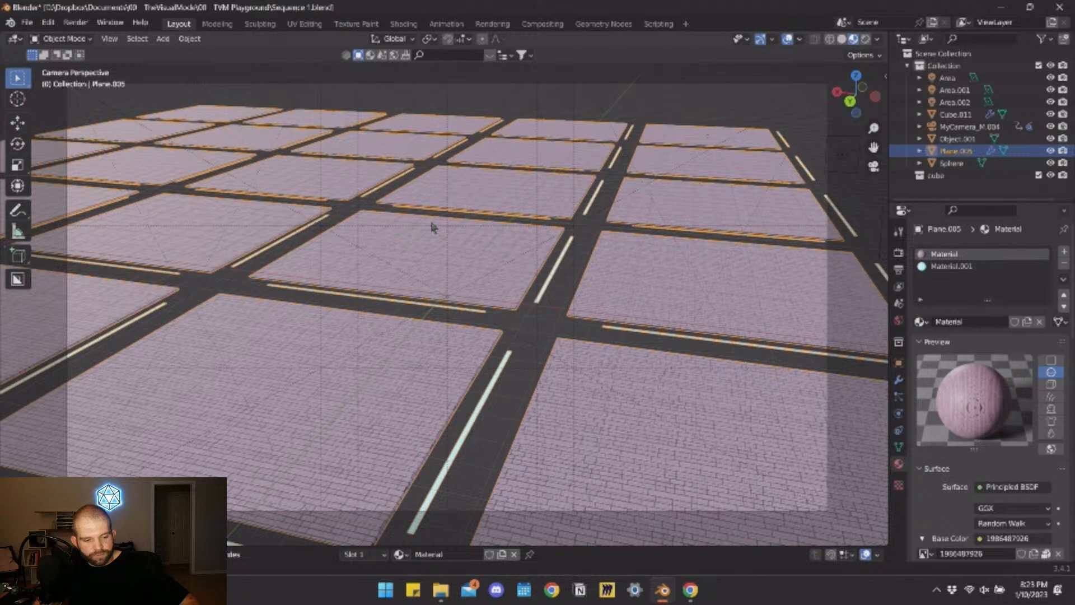
key(n)
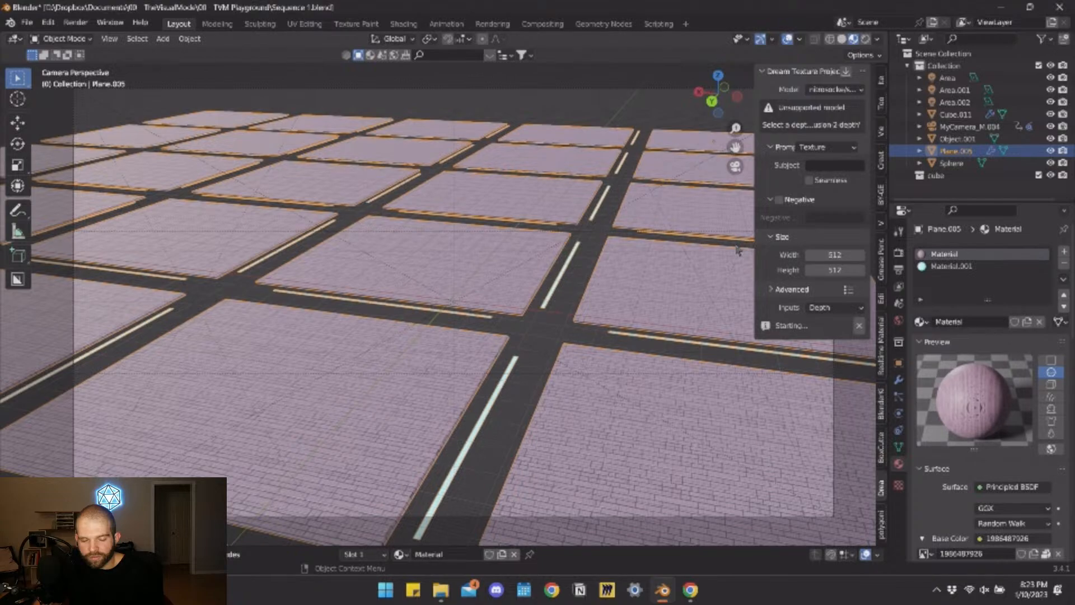
click(835, 90)
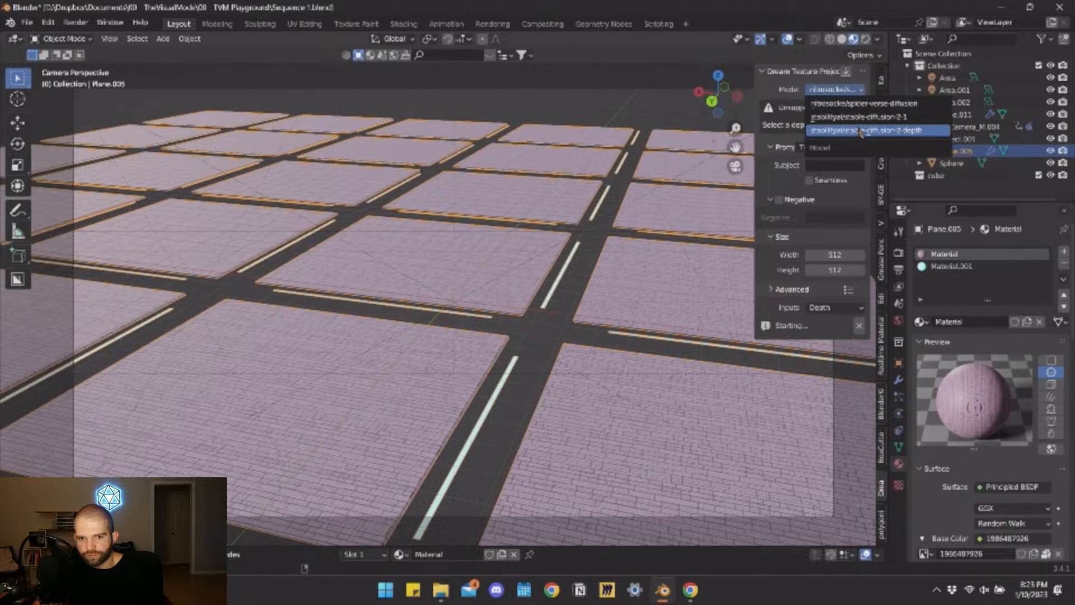
click(861, 131)
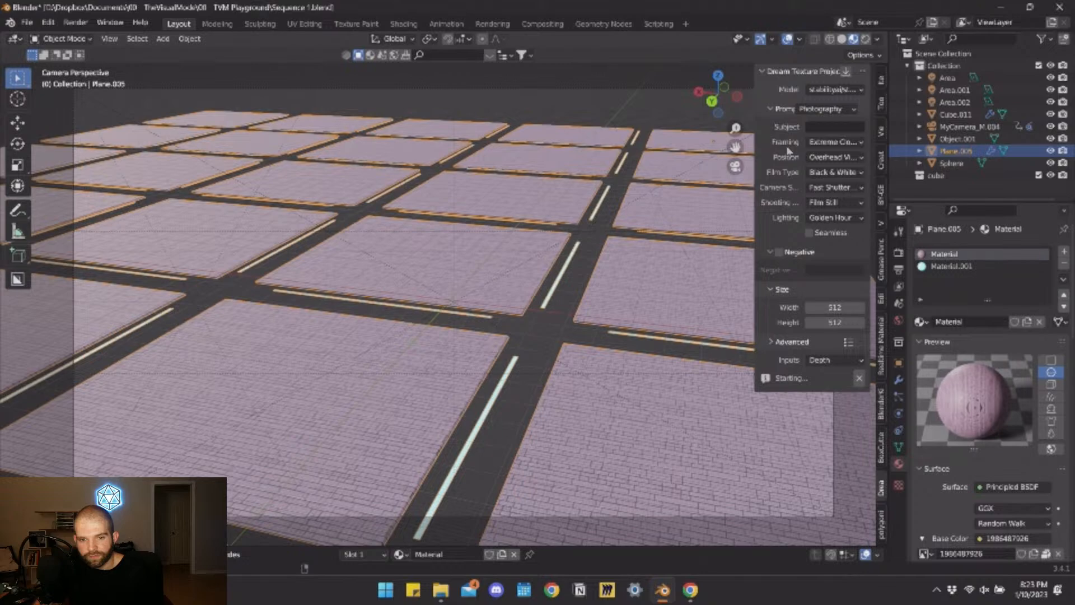
Enter a Subject prompt describing a city environment, adding "high detail, unreal engine render," at its end
key(ctrl+v)
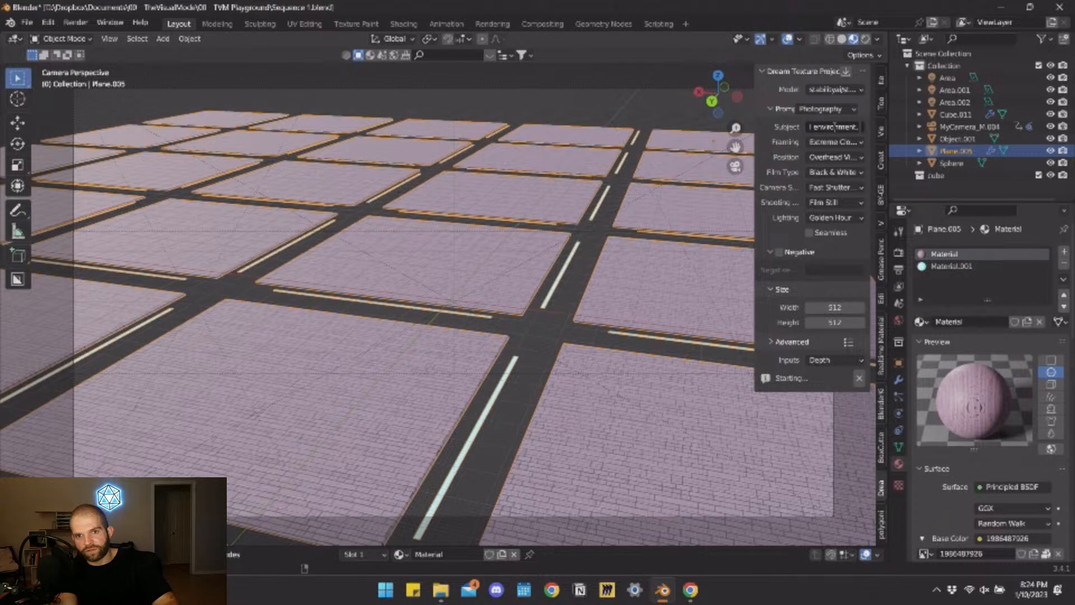
text(high detail)
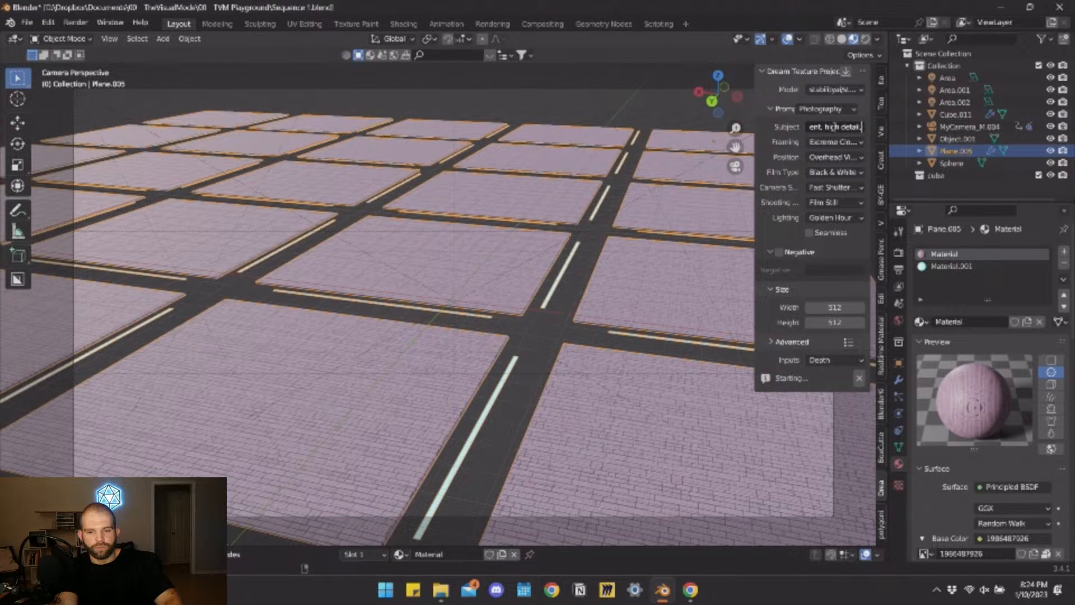
text(unreal engine render,)
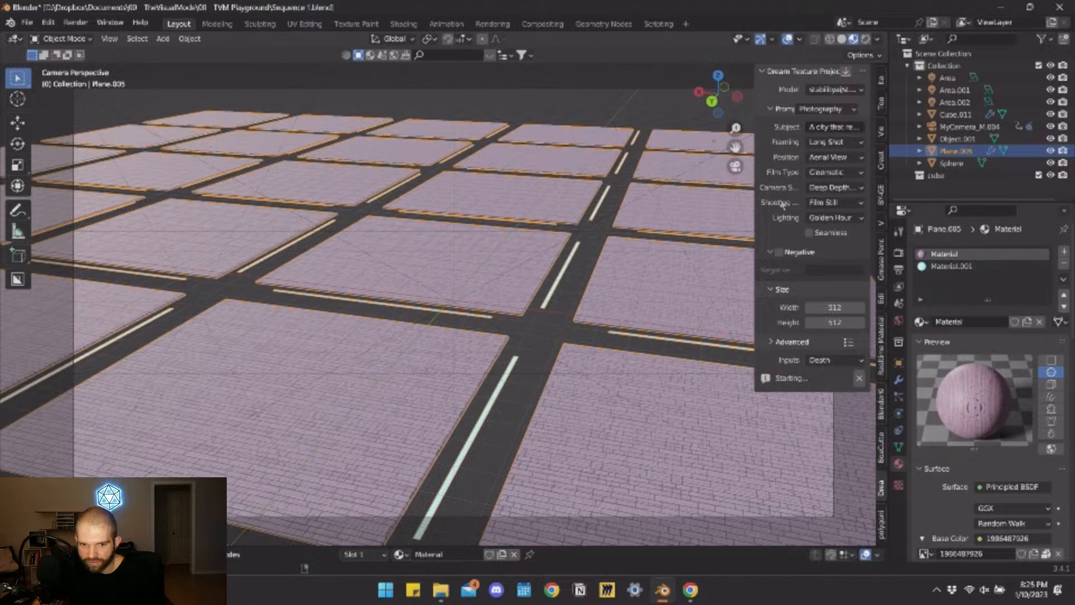
Set the prompt's shooting context to Photograph and its lighting to Ambient Lighting
click(834, 203)
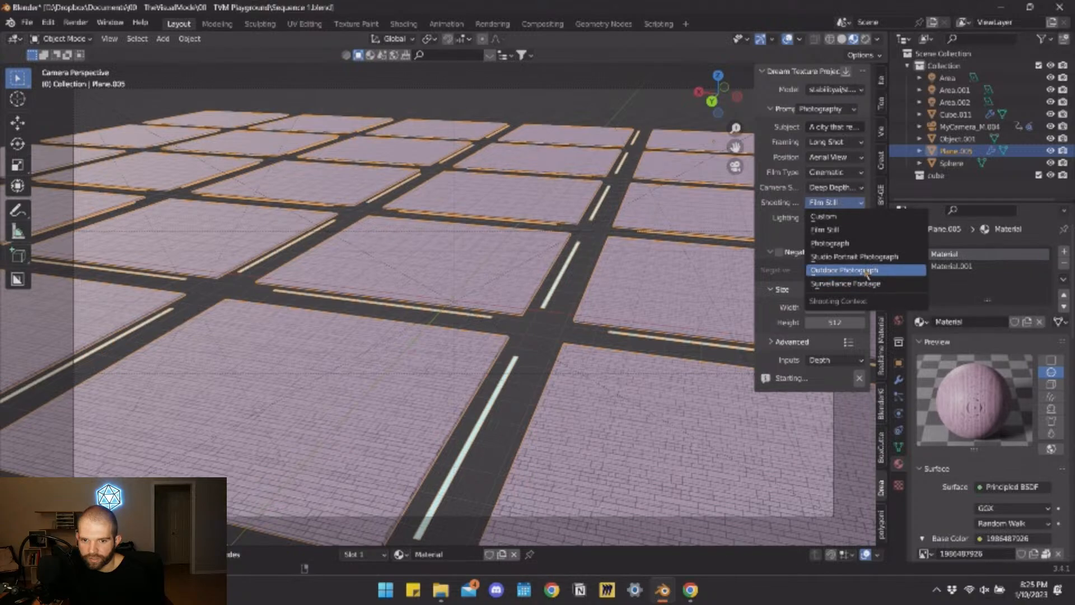
click(834, 243)
click(832, 219)
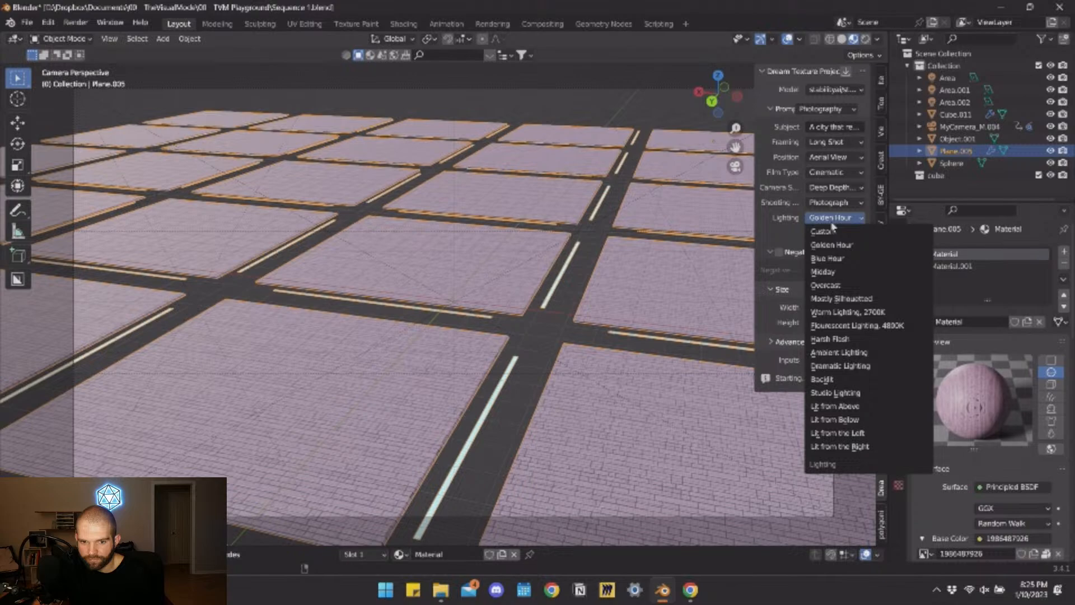
click(839, 352)
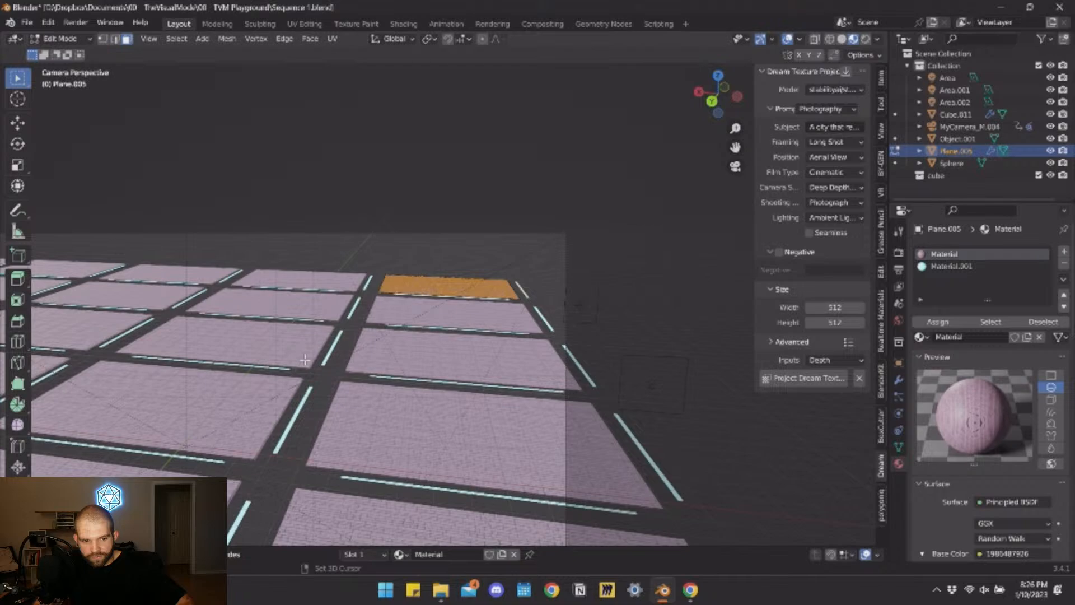
Inspect the selected tile up close, and apply Plane.005's Array modifiers in Object Mode
key(KP_Decimal)
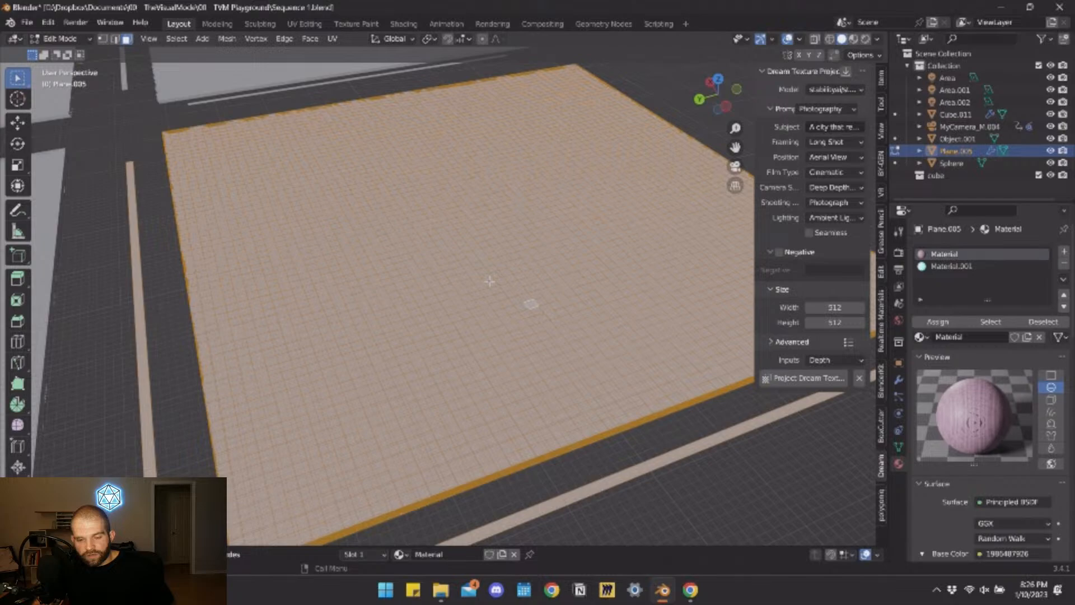
key(Tab)
click(899, 380)
click(1045, 299)
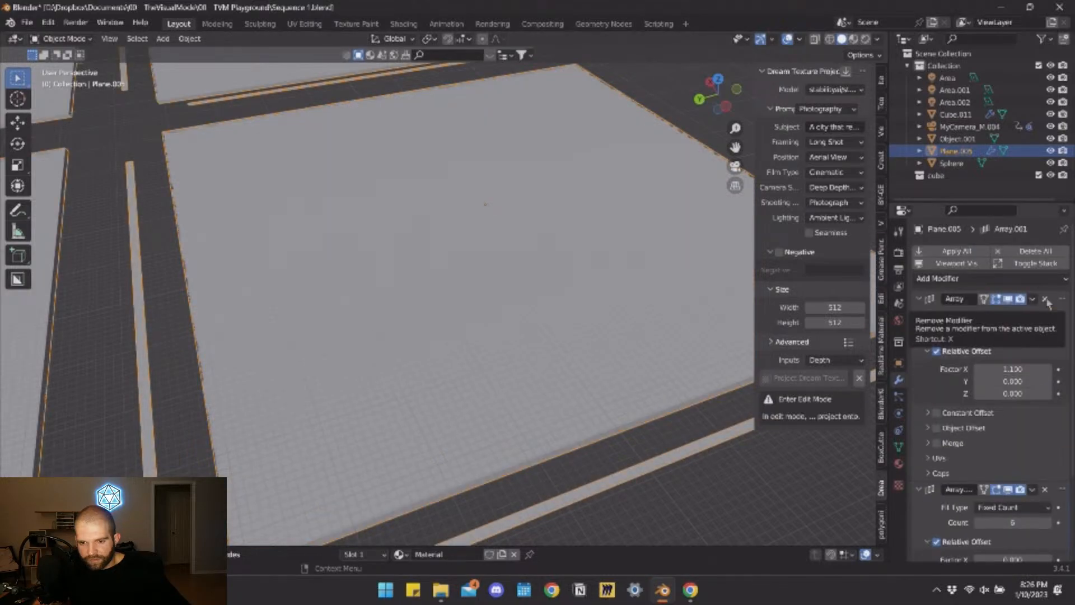
Project the Dream Texture onto Plane.005's selected faces in Edit Mode, using the Depth input
key(Tab)
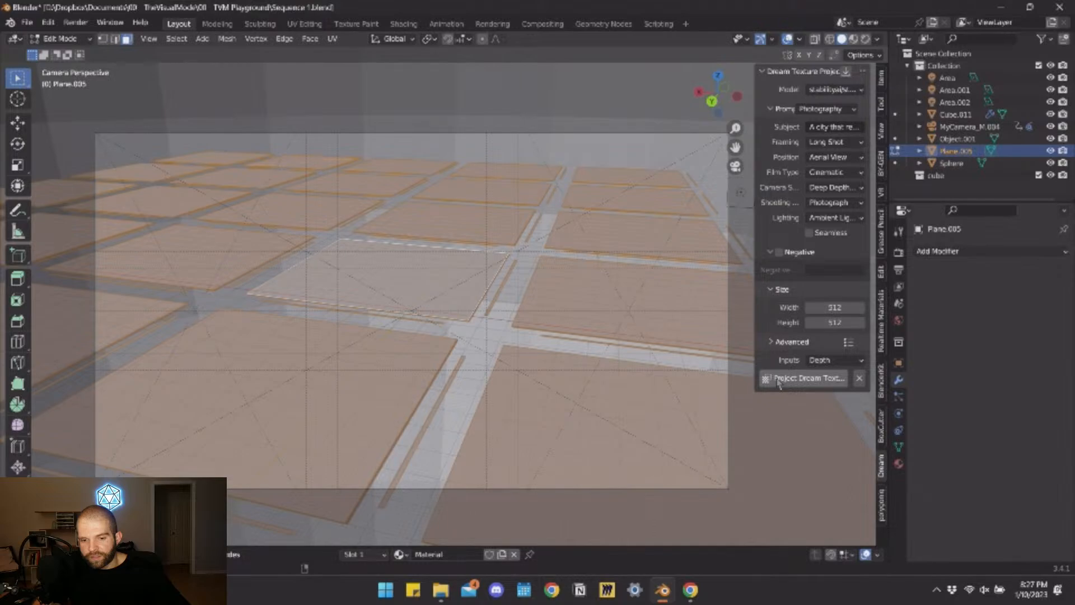
click(778, 381)
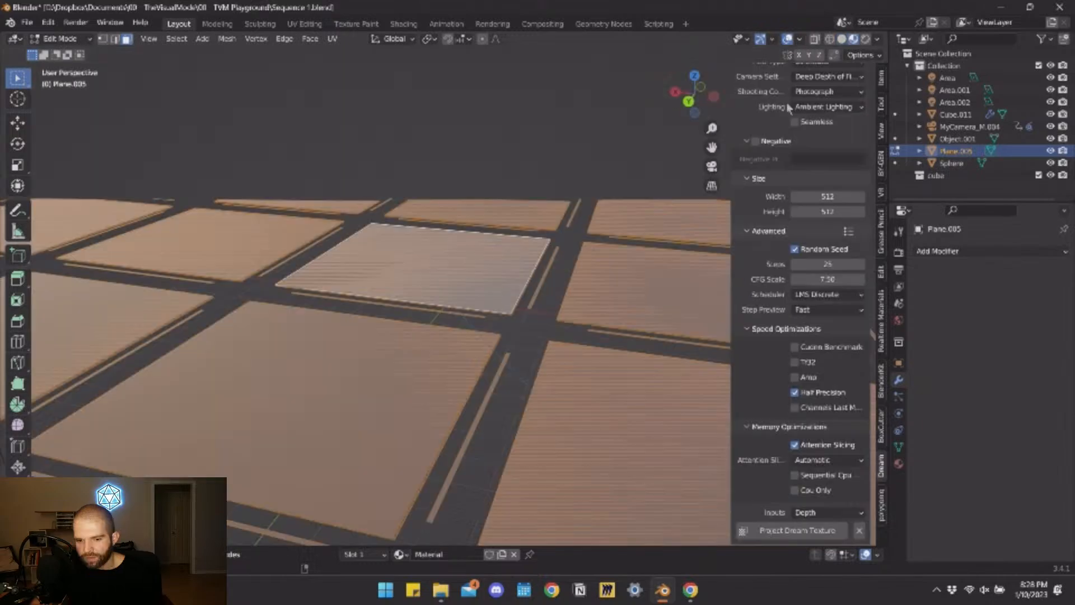
Check the viewport's lens and clipping settings, and review the Dream Texture Projection prompt and advanced options
click(882, 132)
shift+middle_drag(415, 312, 433, 337)
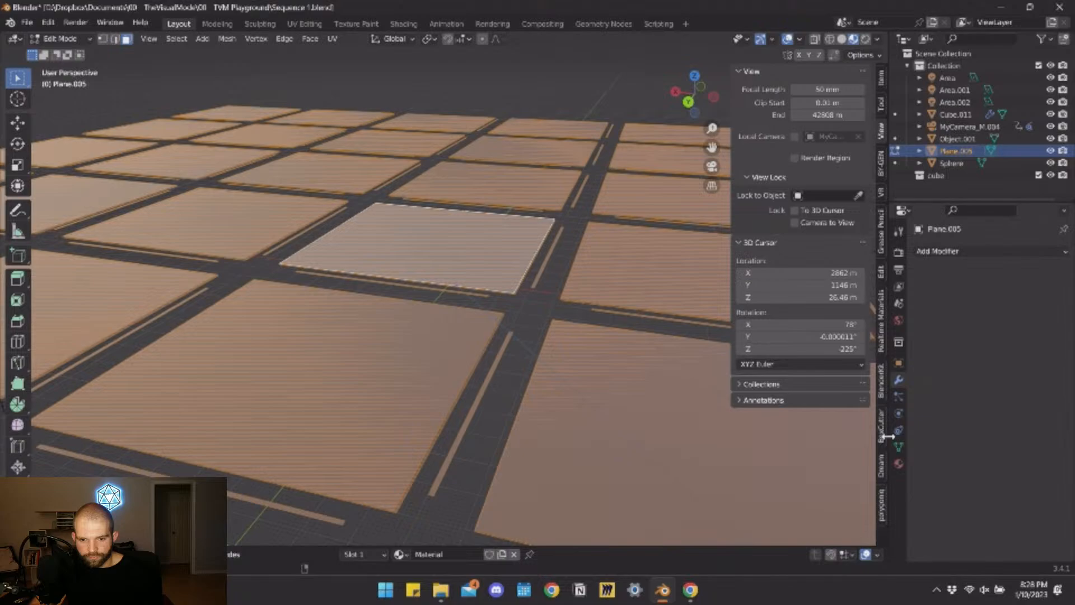
click(881, 465)
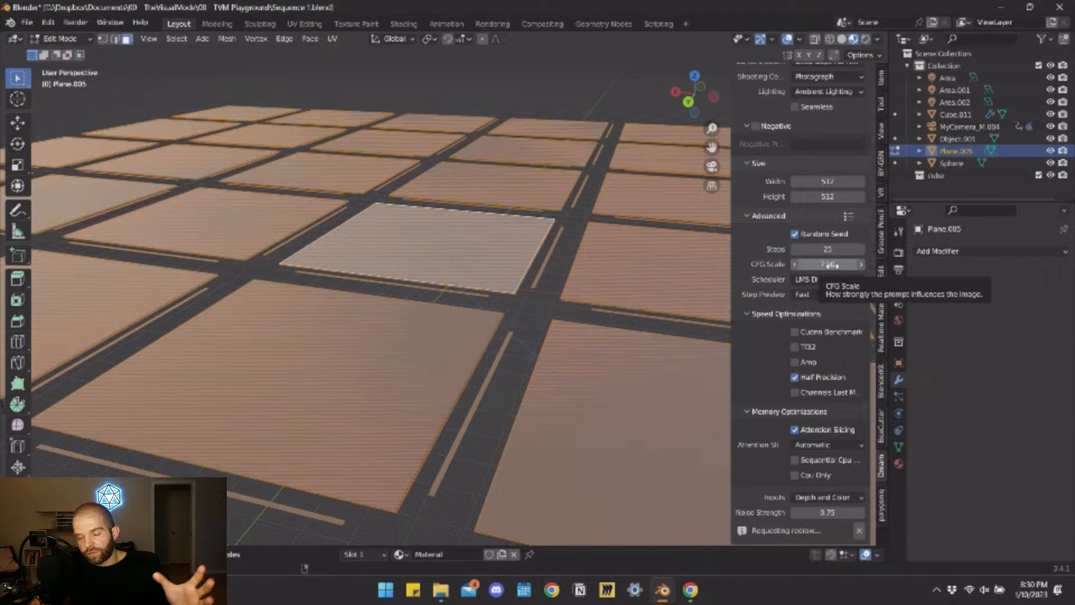
scroll(783, 268, up, 5)
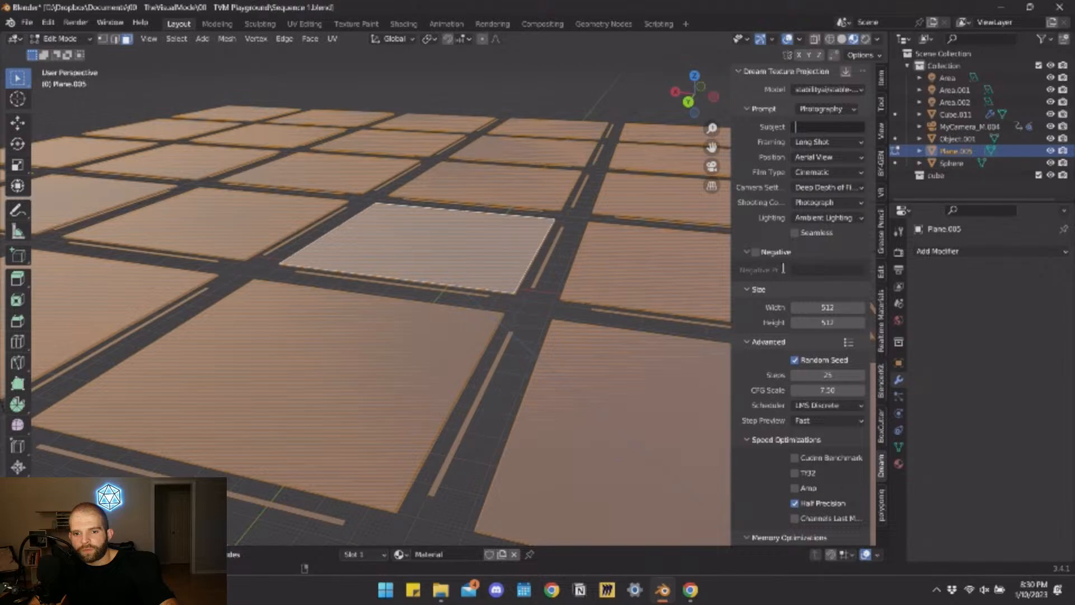
scroll(823, 347, down, 5)
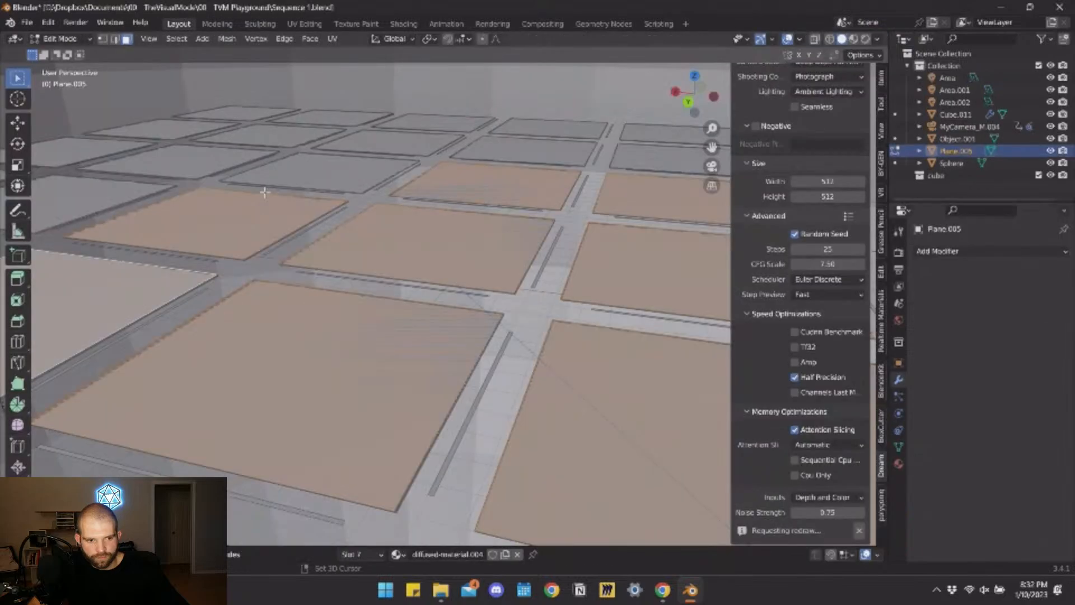
Extend Plane.005's face selection to the more distant tiles in the back rows
shift+click(170, 163)
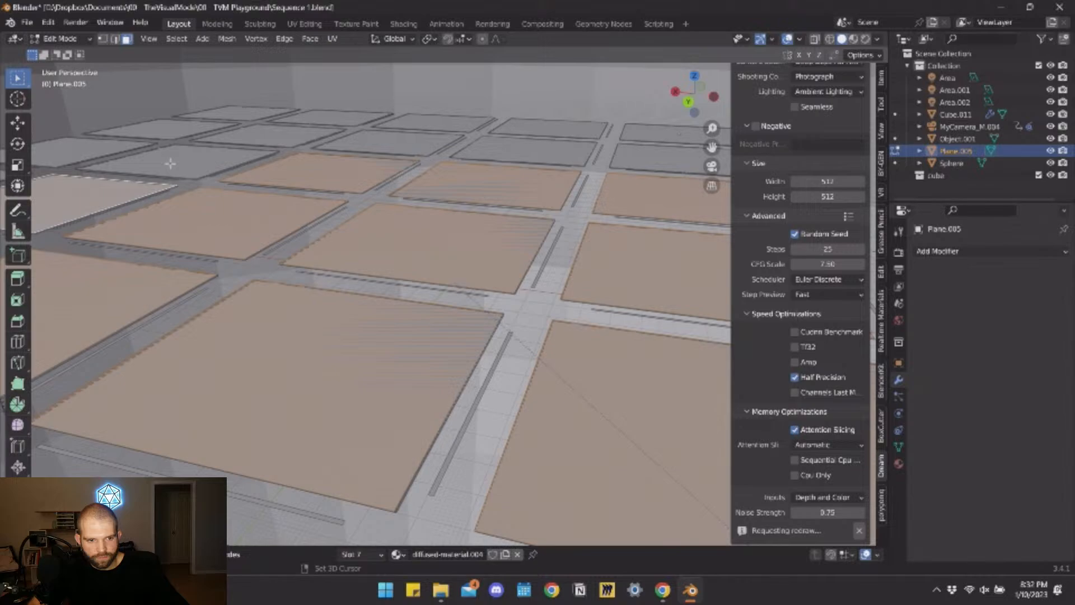
ctrl+click(655, 134)
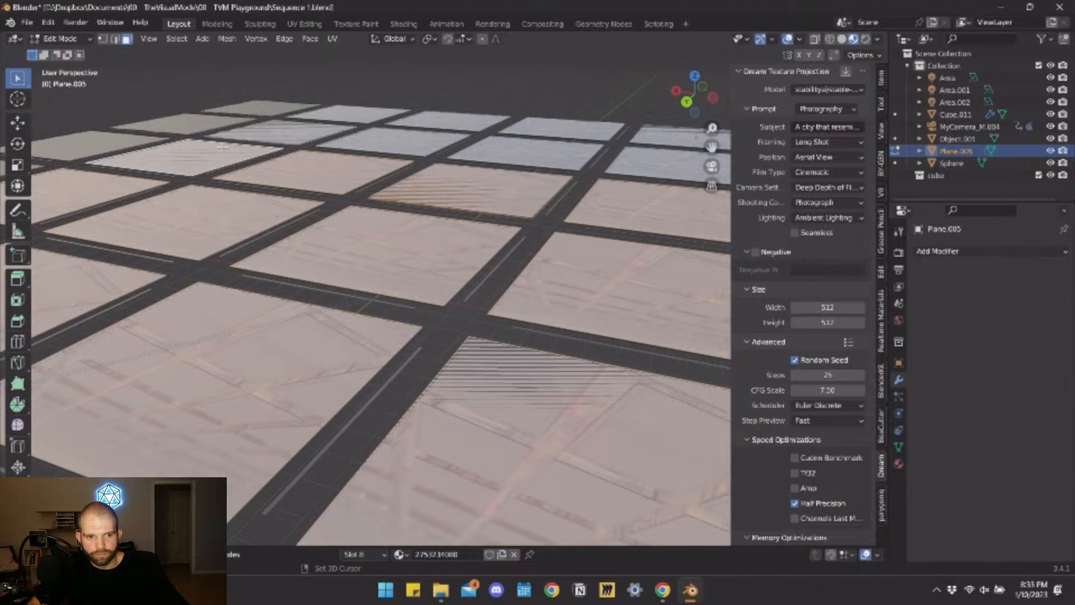
shift+click(280, 133)
shift+click(406, 141)
shift+click(526, 153)
shift+click(667, 164)
shift+click(571, 129)
shift+click(451, 120)
shift+click(182, 123)
shift+click(106, 144)
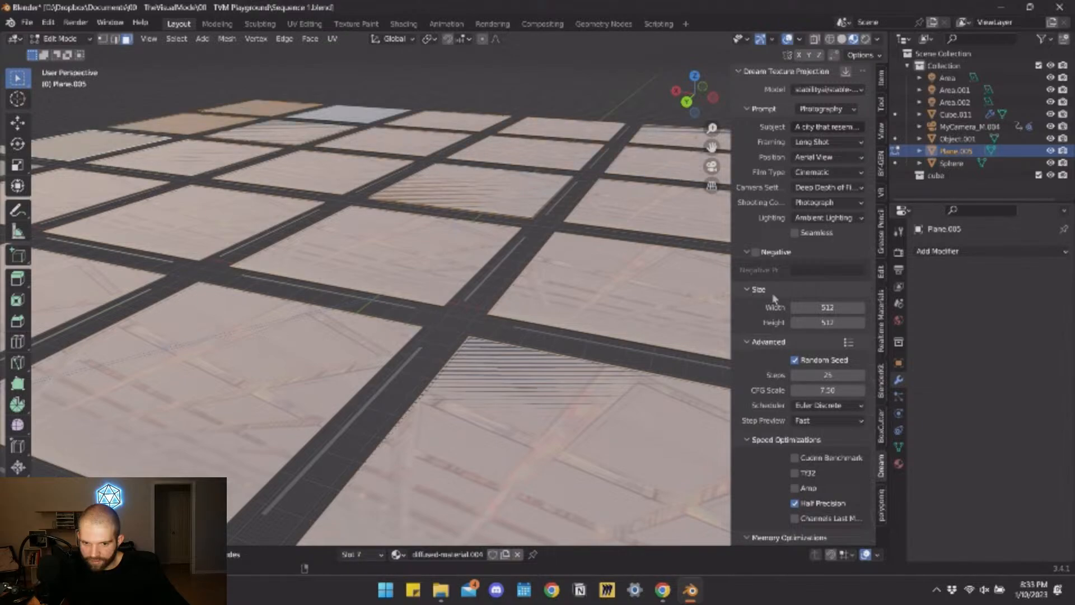
Set the projection scheduler to Euler Ancestral Discrete, and project the Dream Texture onto the selected tiles
scroll(775, 298, down, 4)
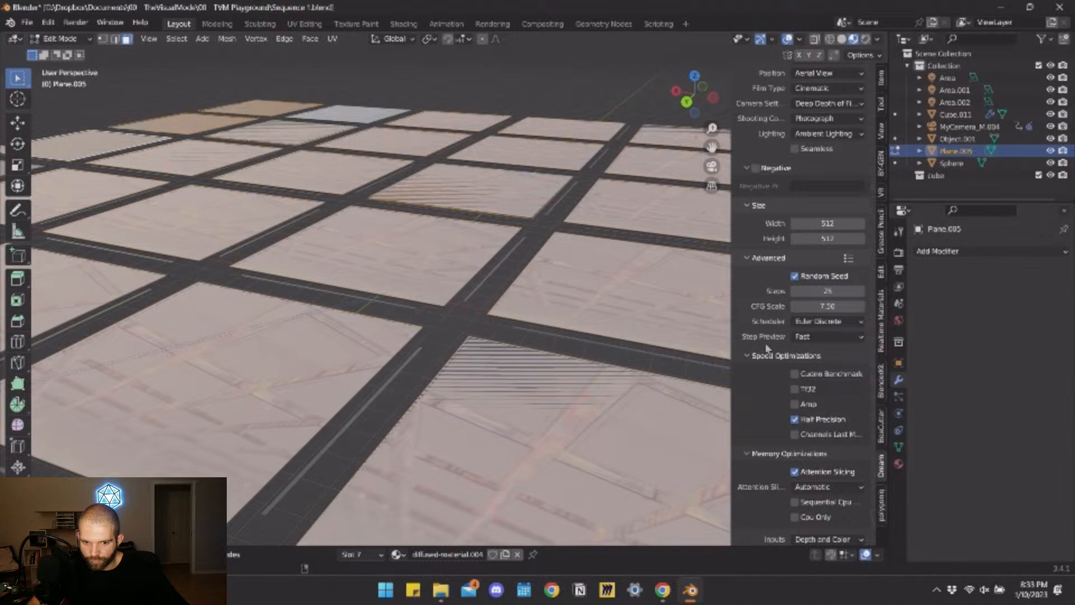
scroll(772, 392, down, 2)
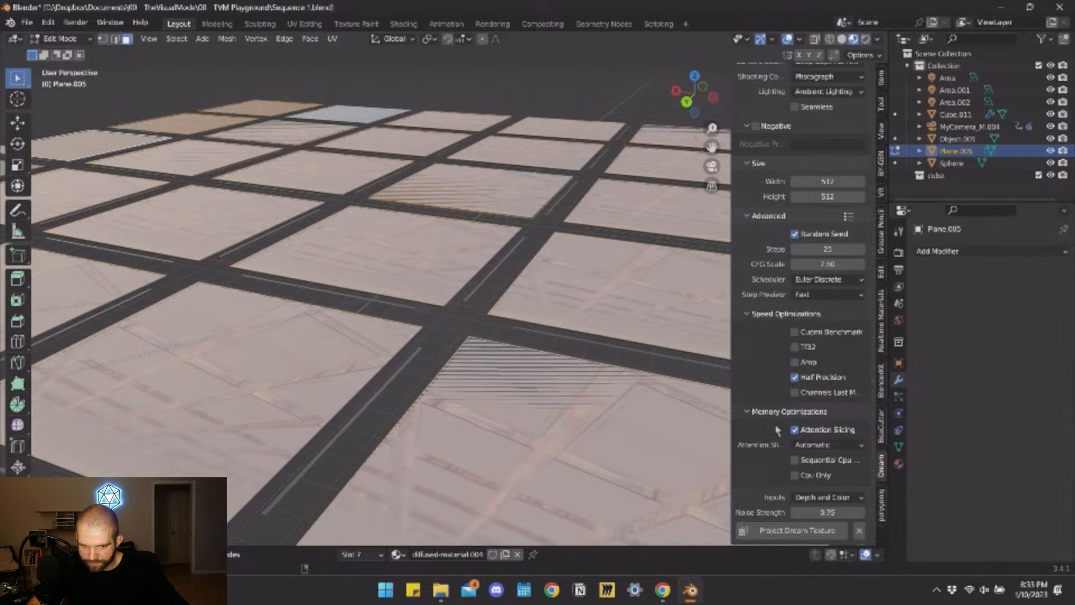
click(828, 279)
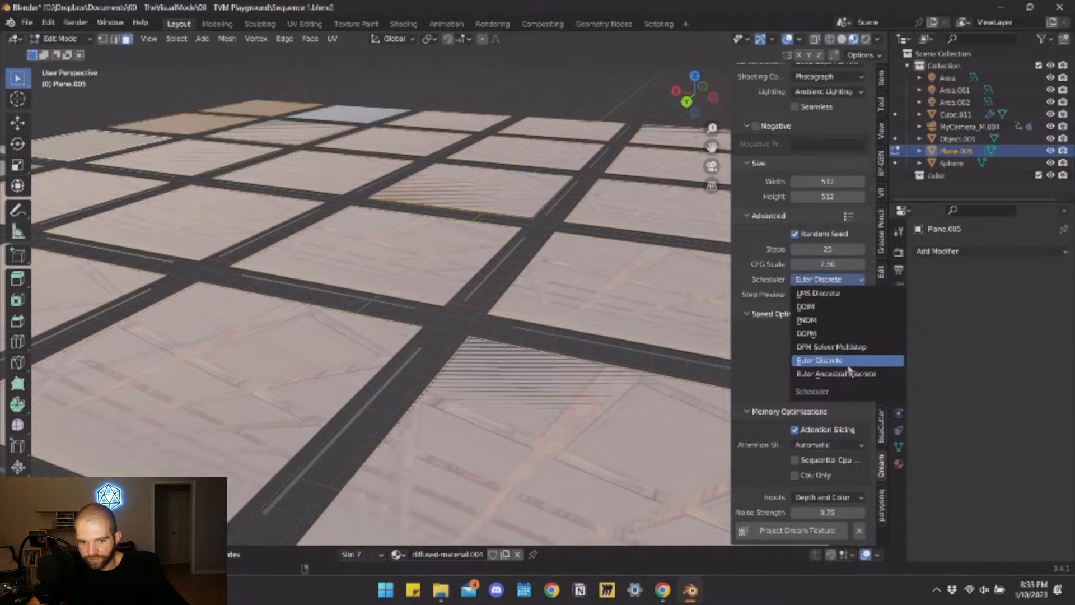
click(849, 373)
scroll(776, 397, up, 5)
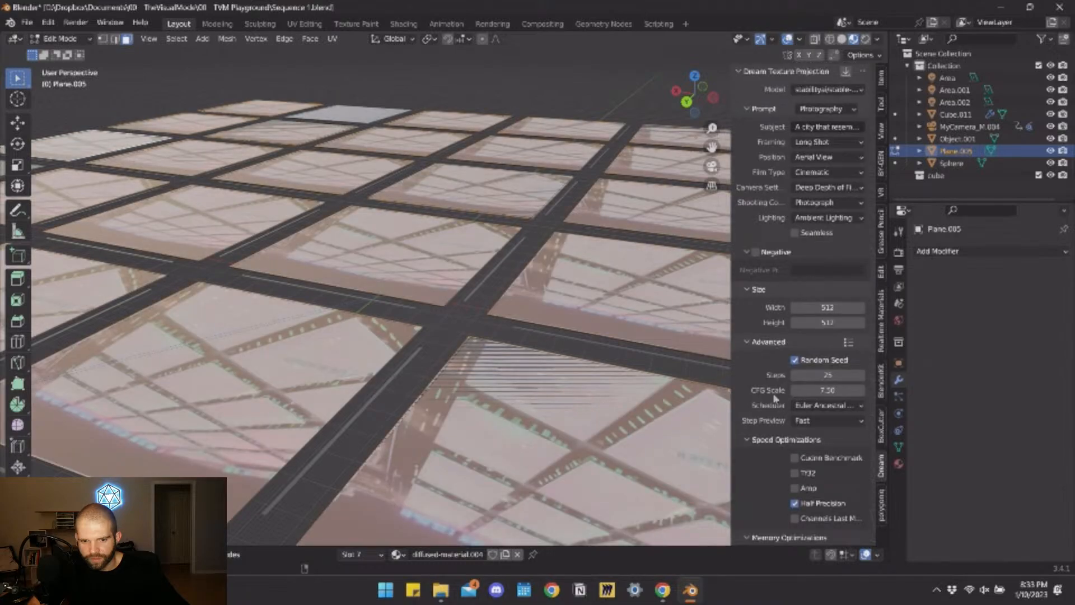